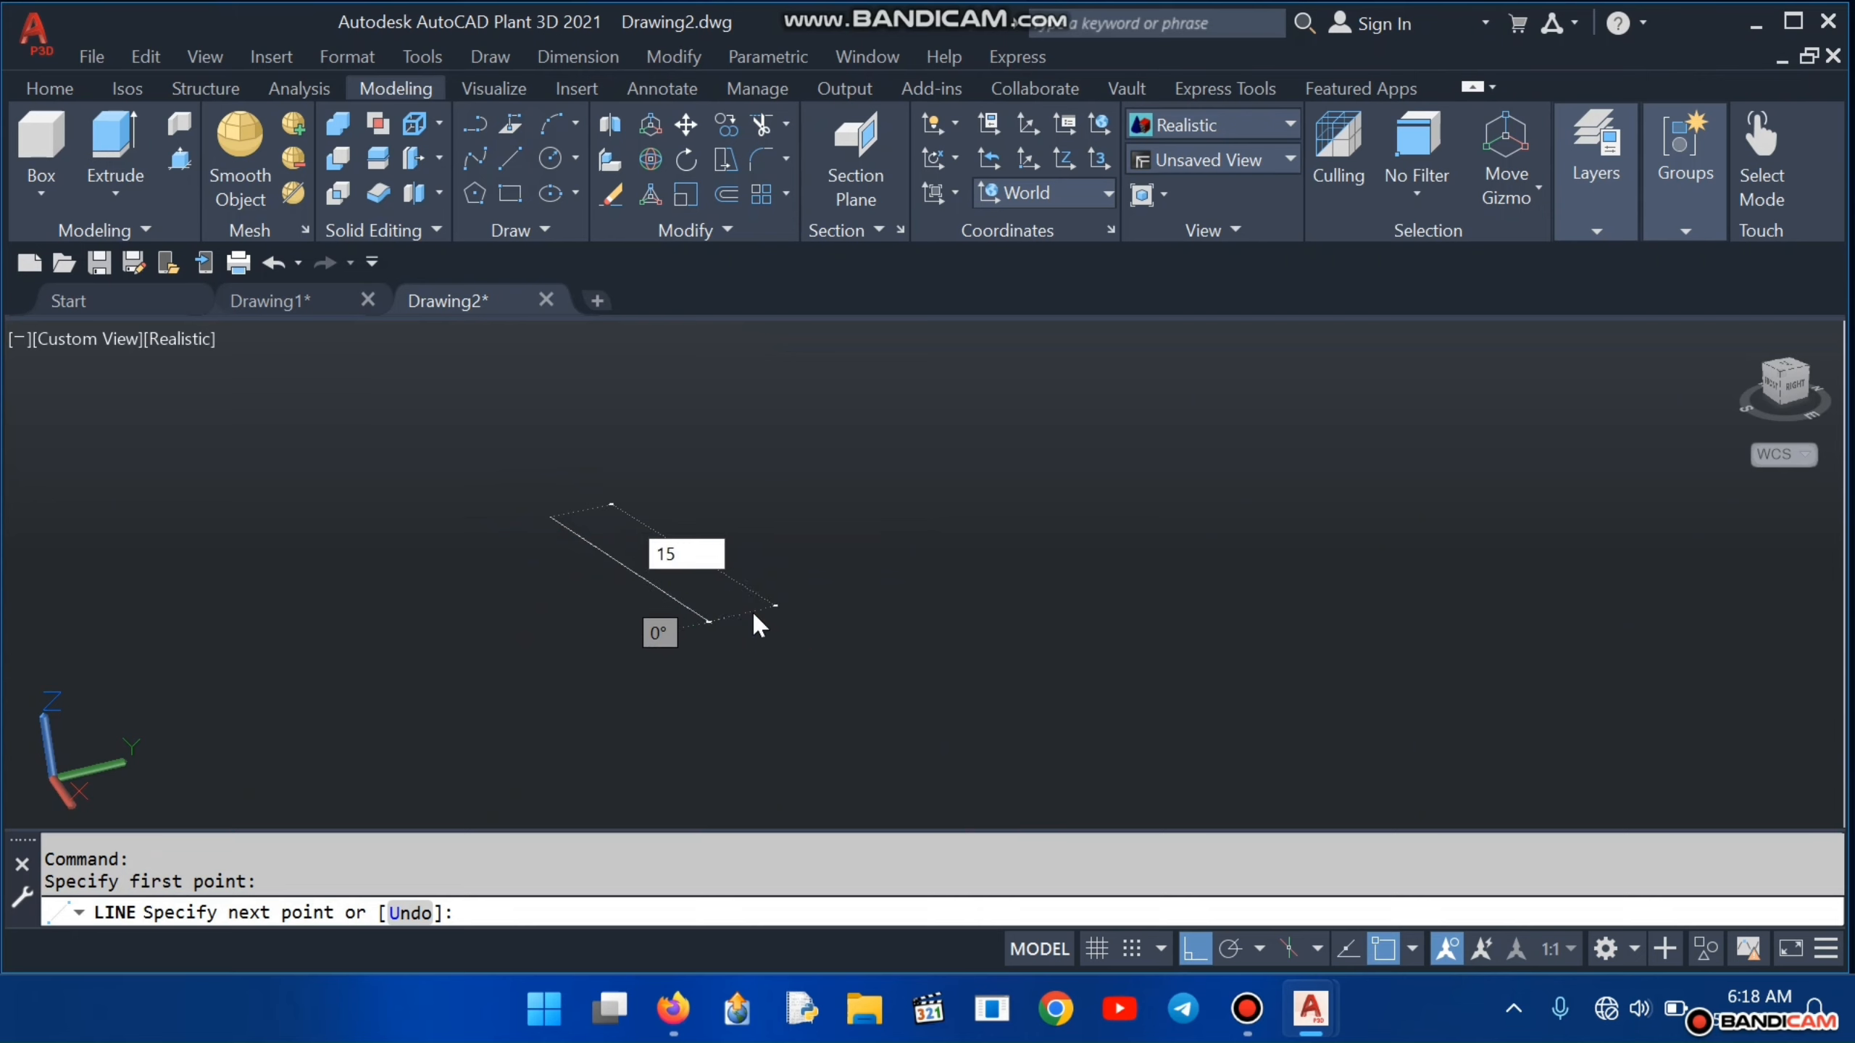
Step: Draw the profile's first two line segments: 15 units along positive X, then 10 units along positive Y
key("Return")
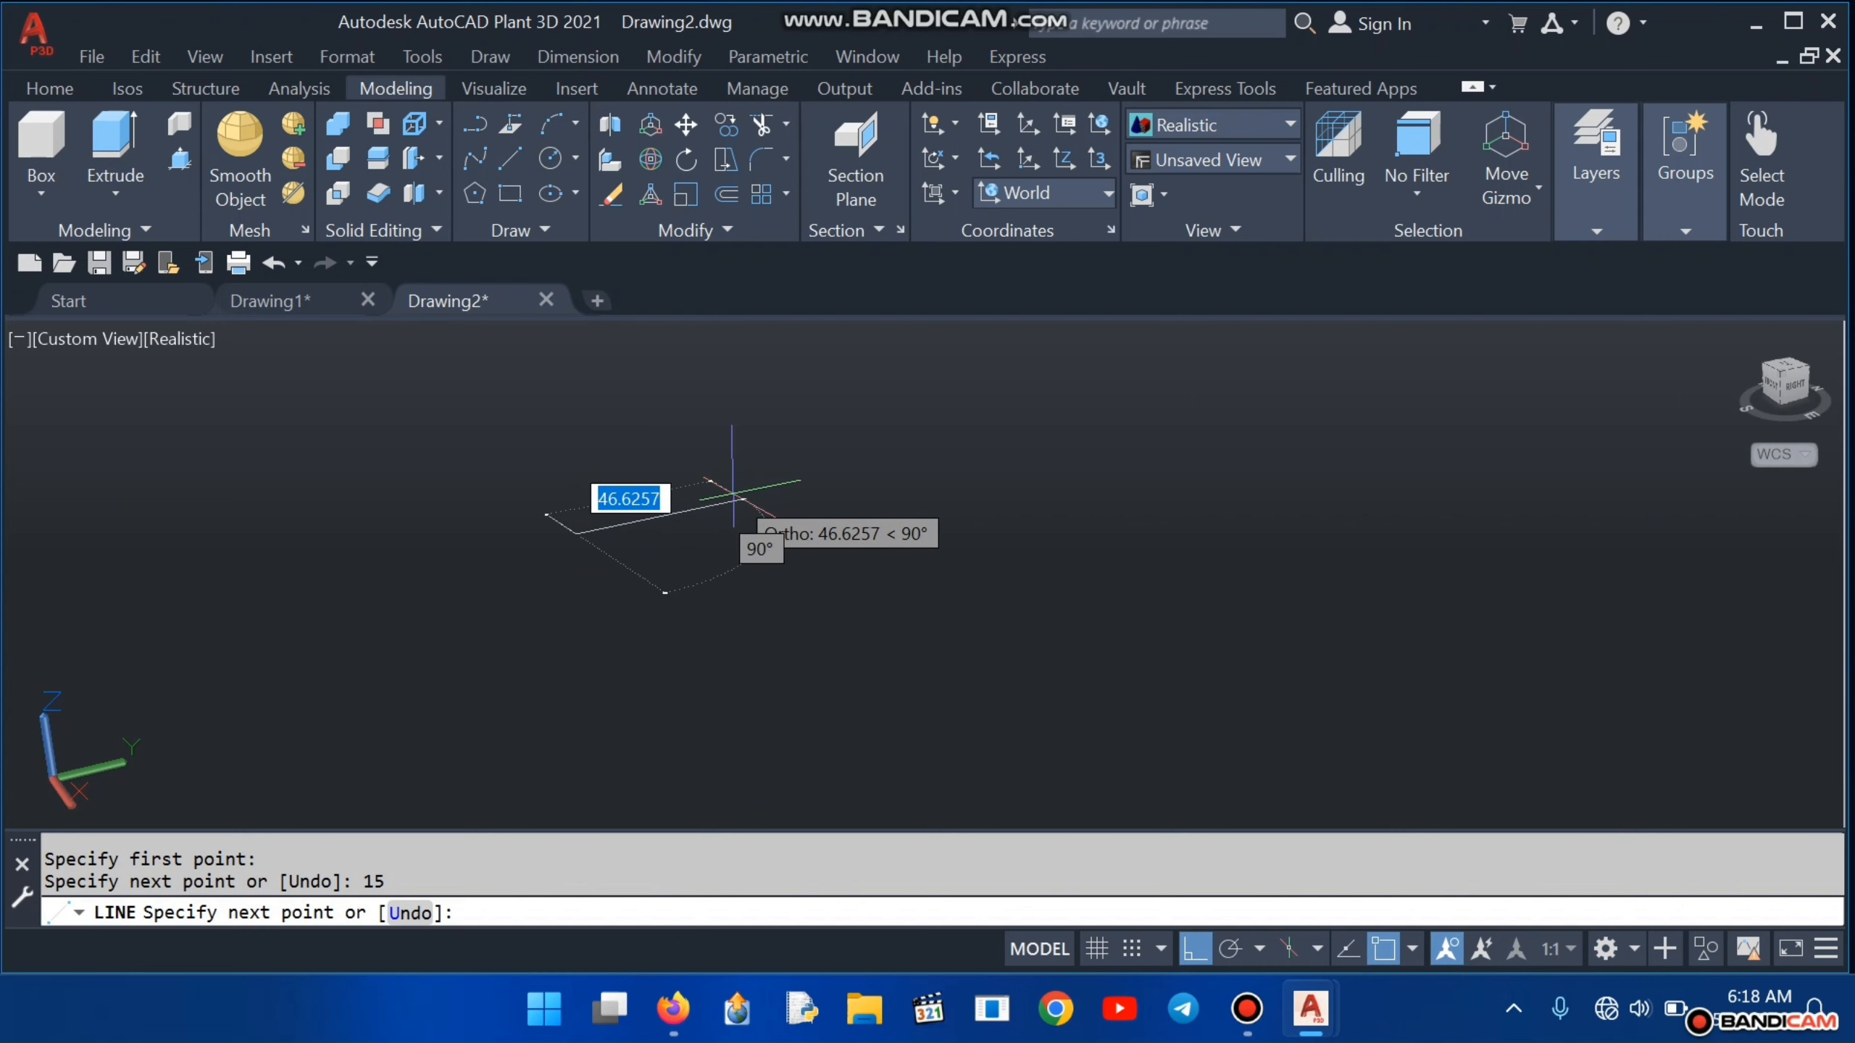
type("10")
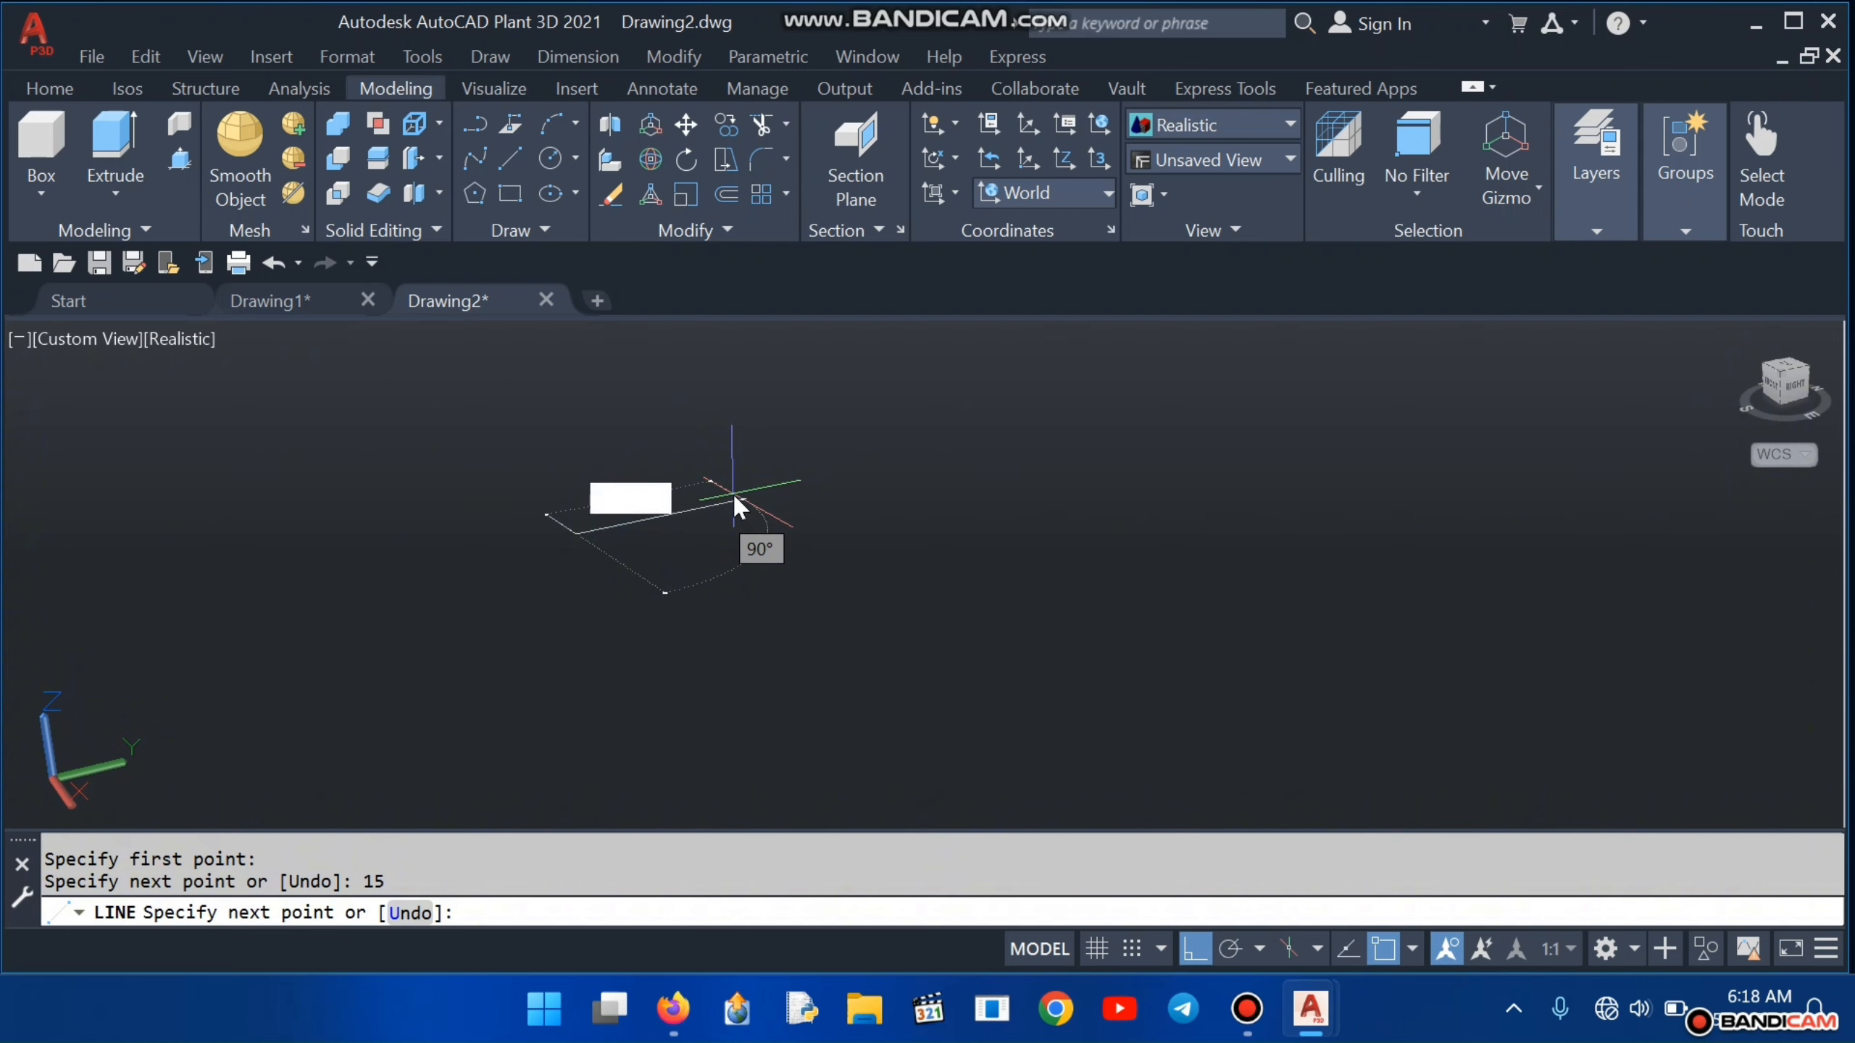
key("Return")
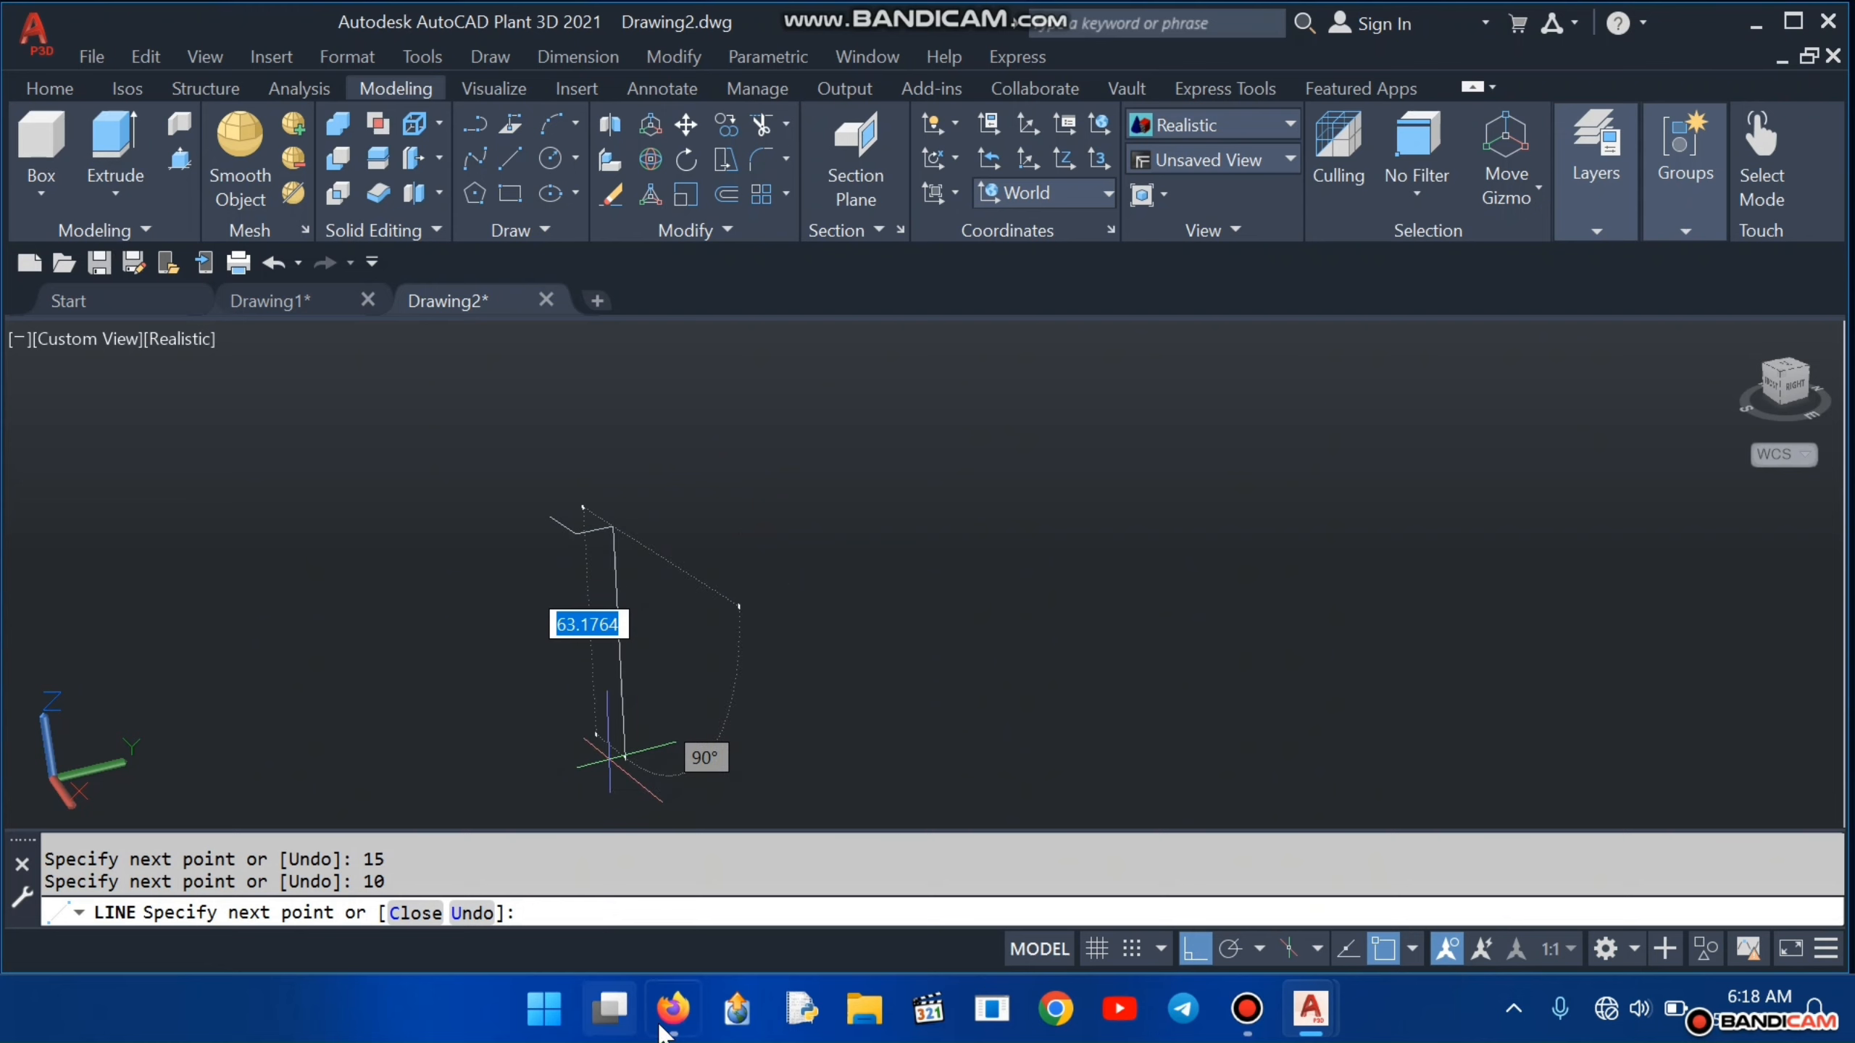
Step: Check the reference PDF, then try continuing the profile with a 30-unit segment along positive X and a 5-unit return segment
left_click(692, 922)
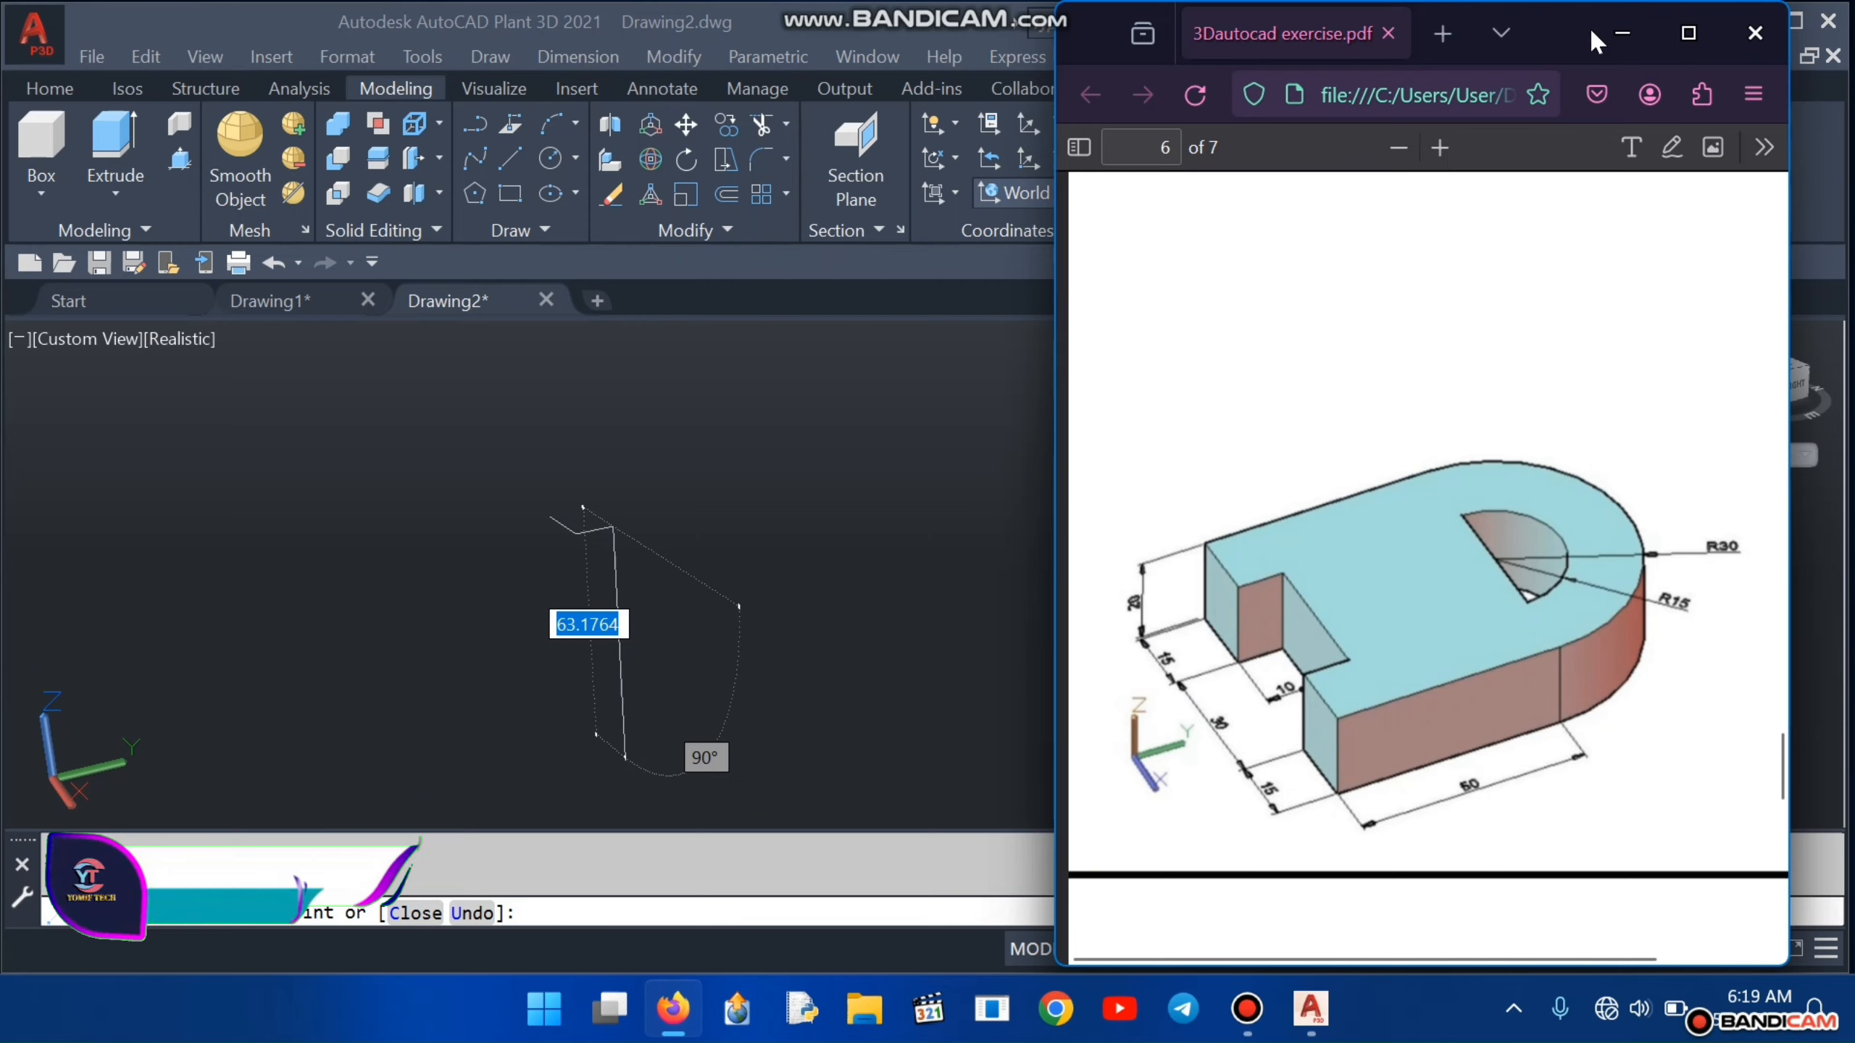
left_click(1622, 32)
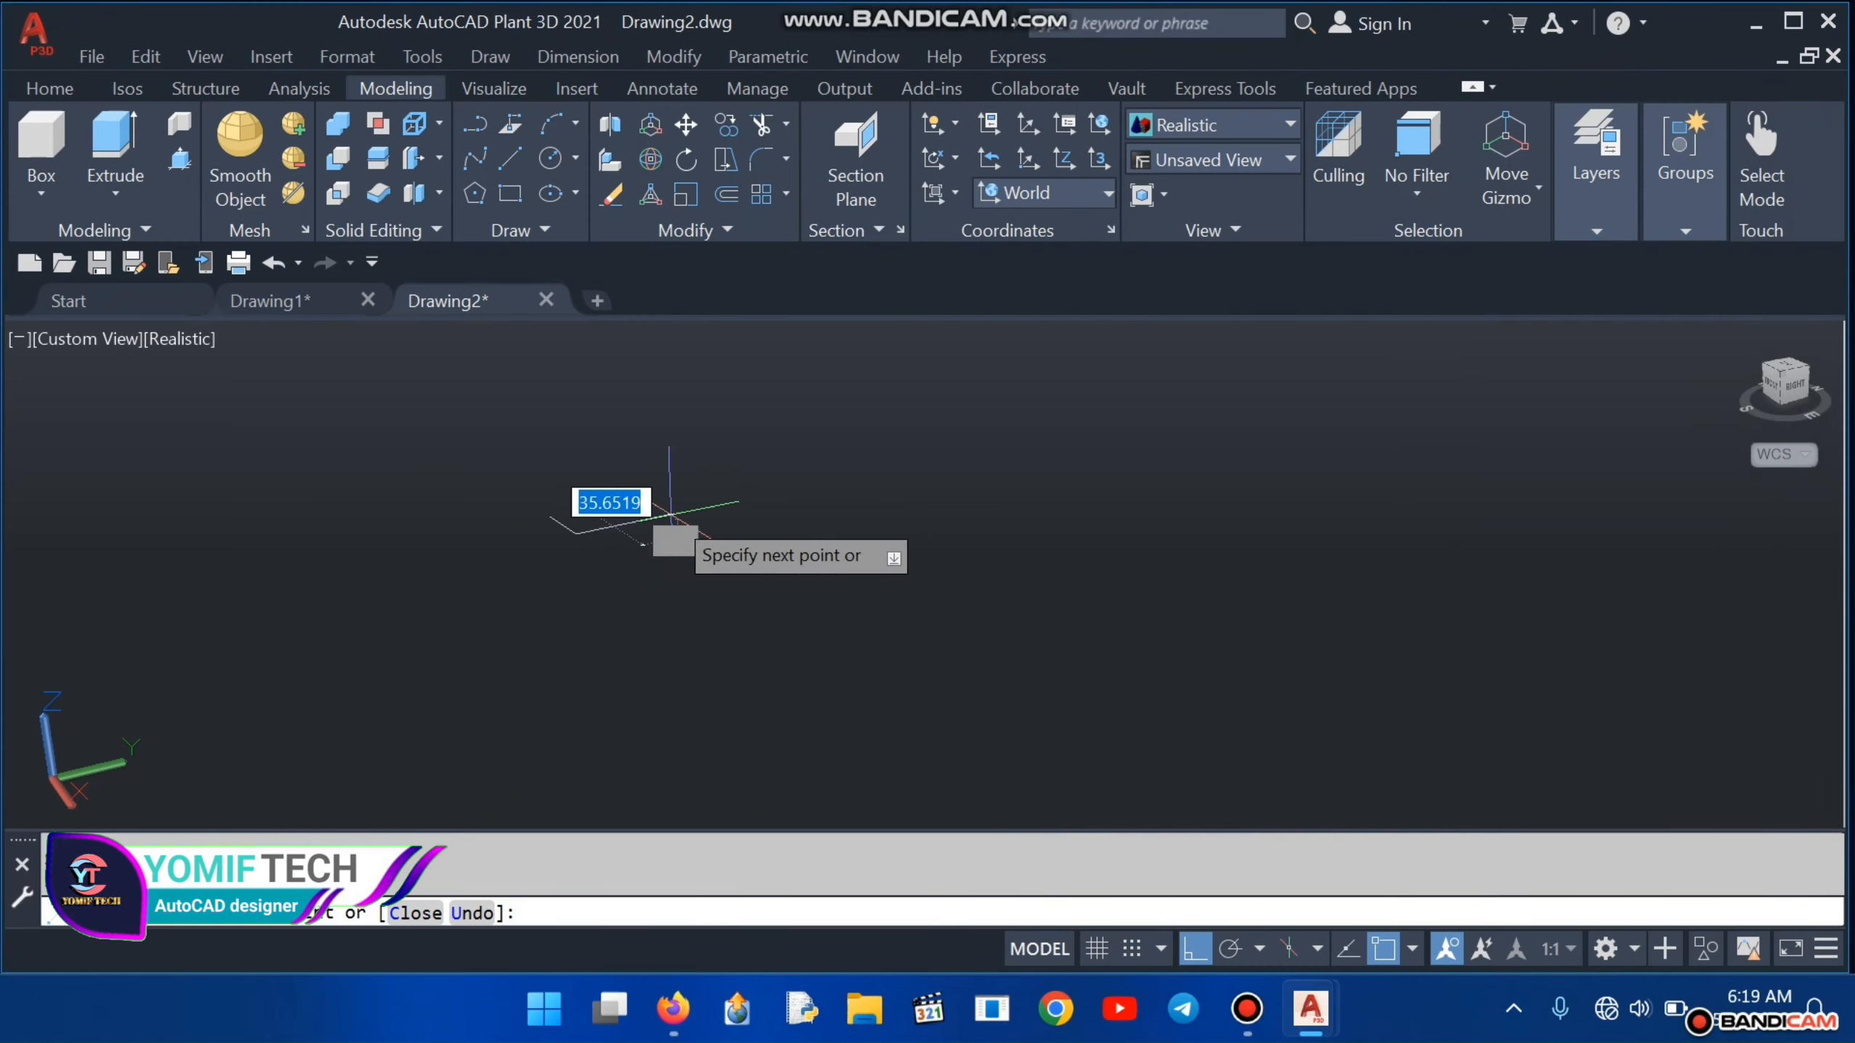
type("30")
key("Return")
type("5")
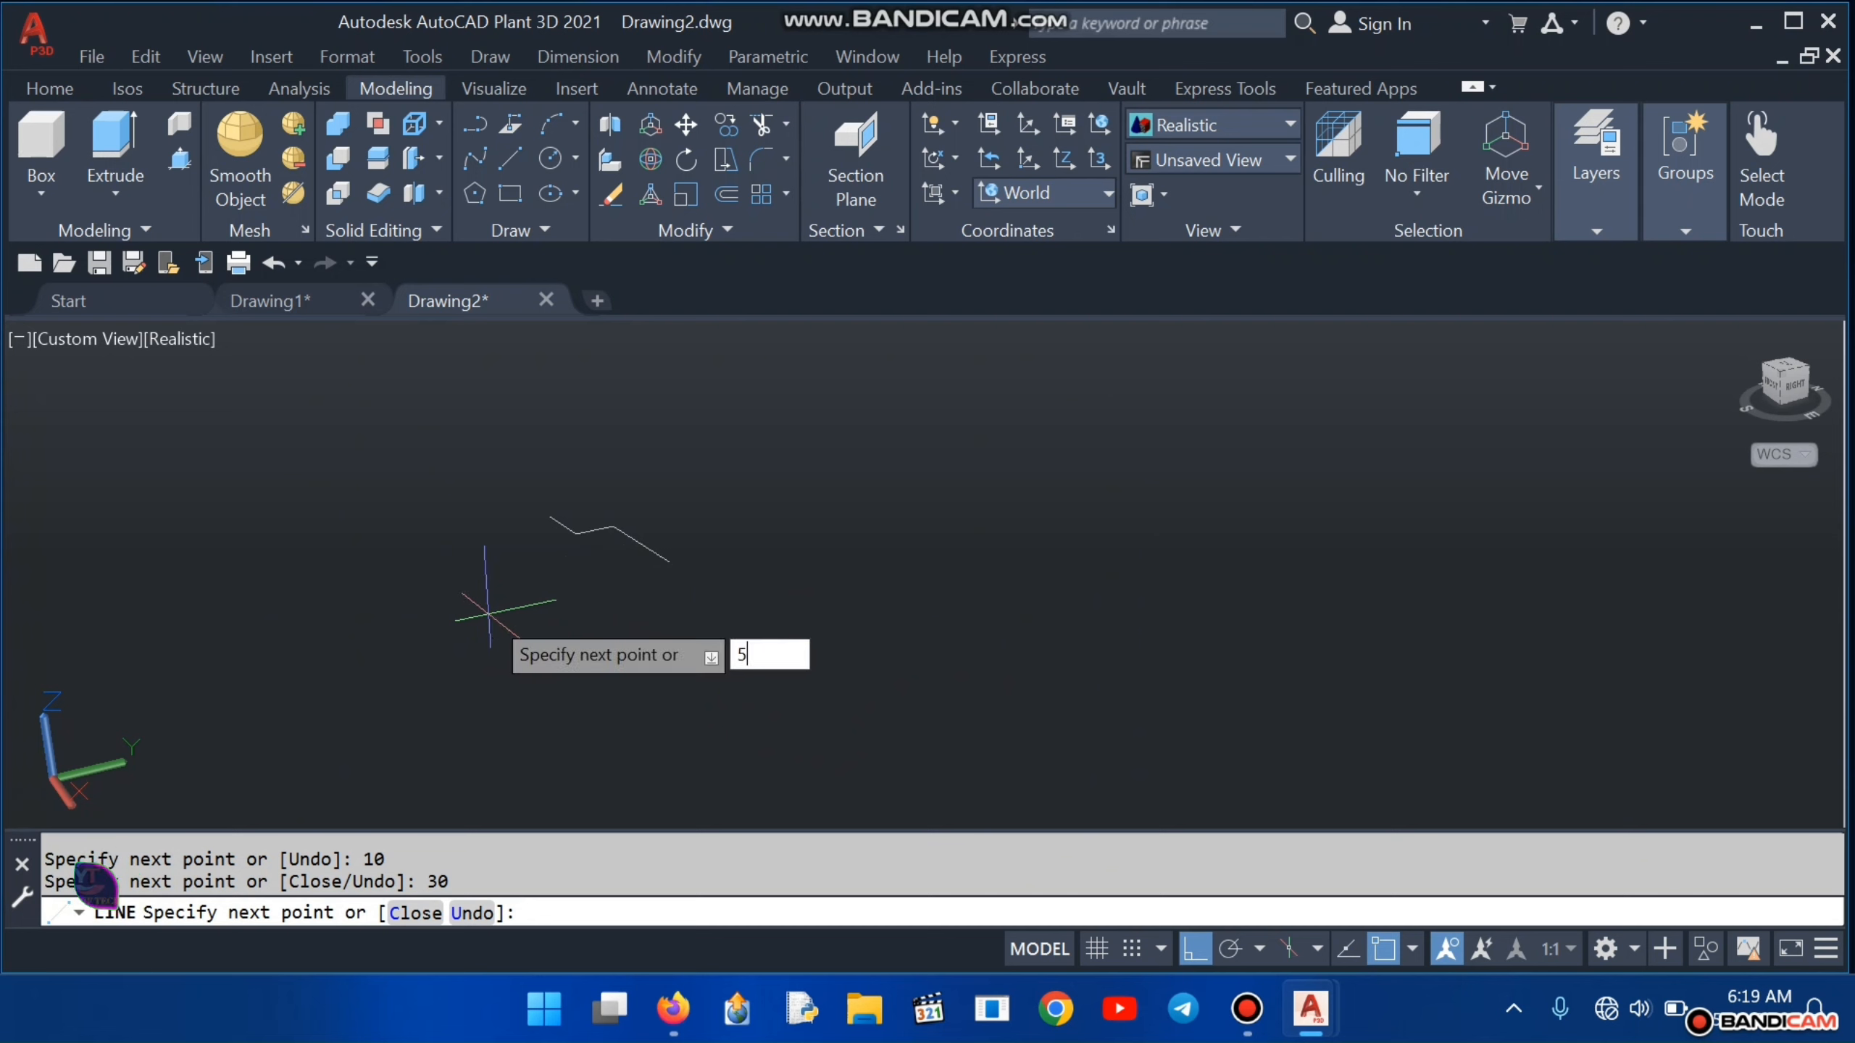
key("Return")
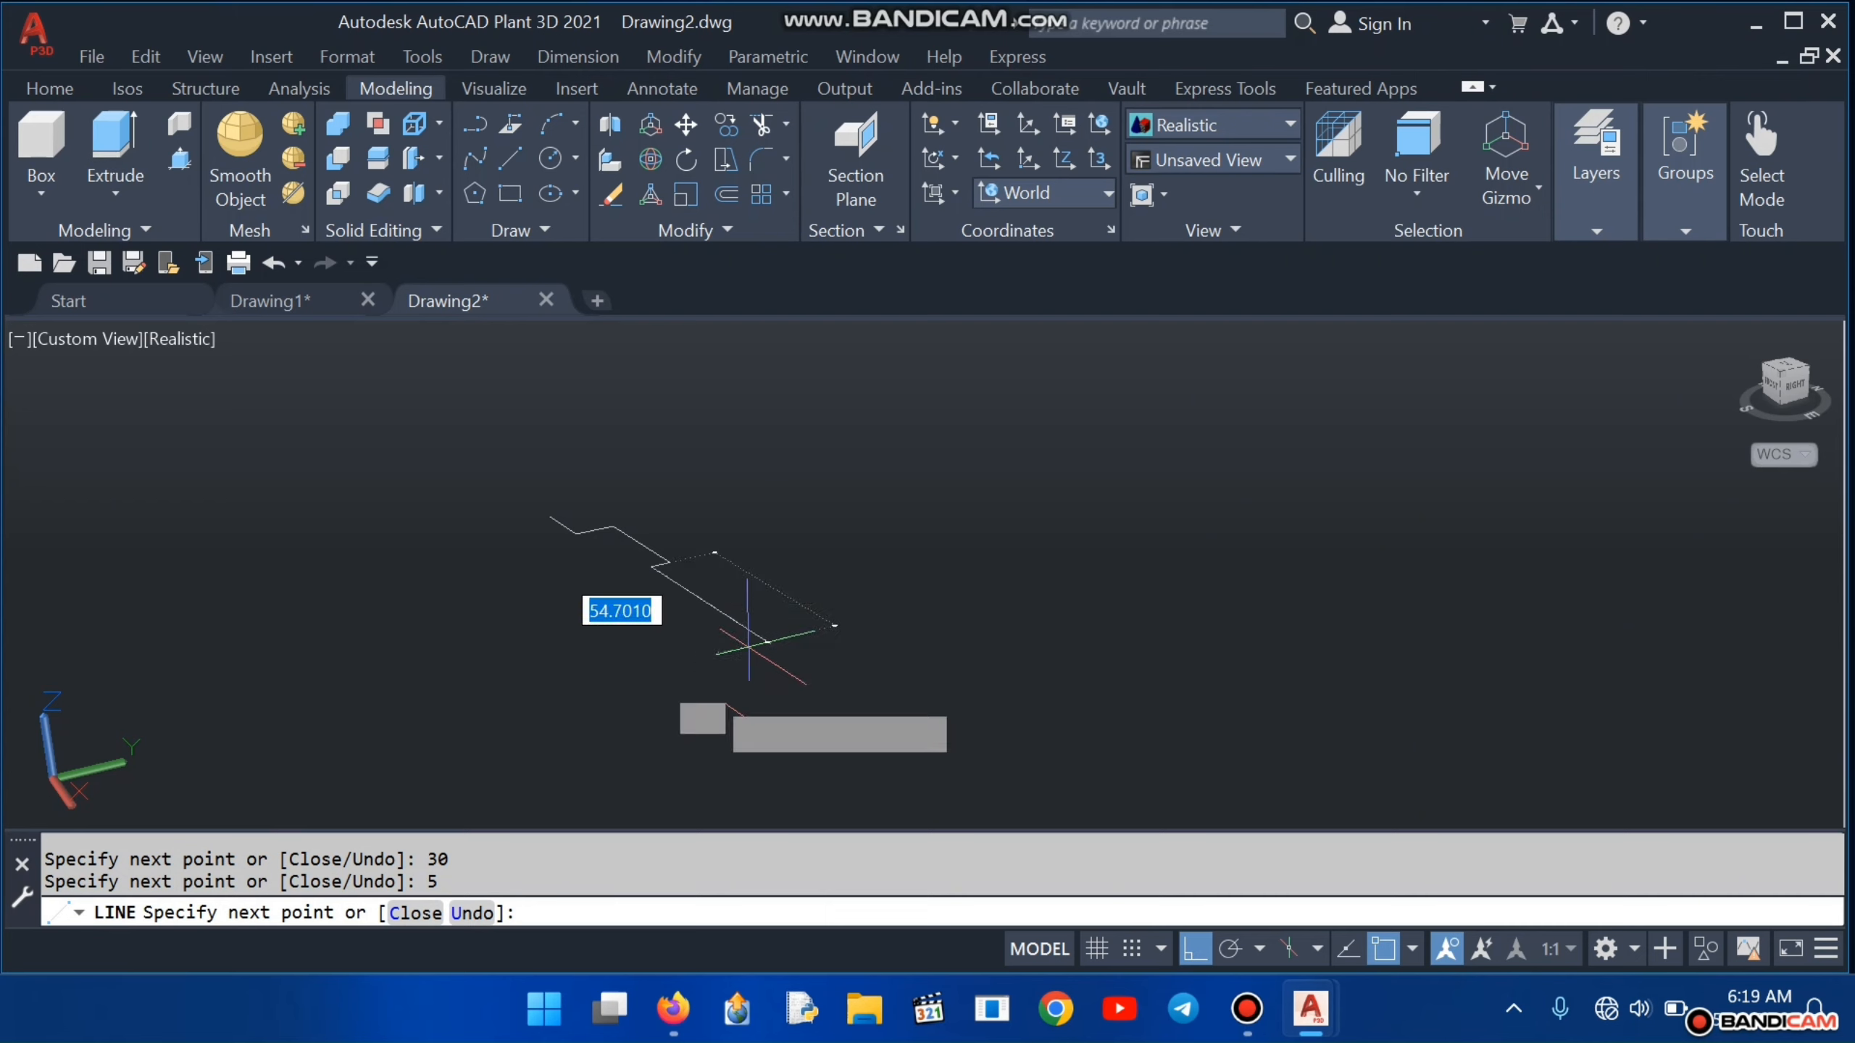
key("Escape")
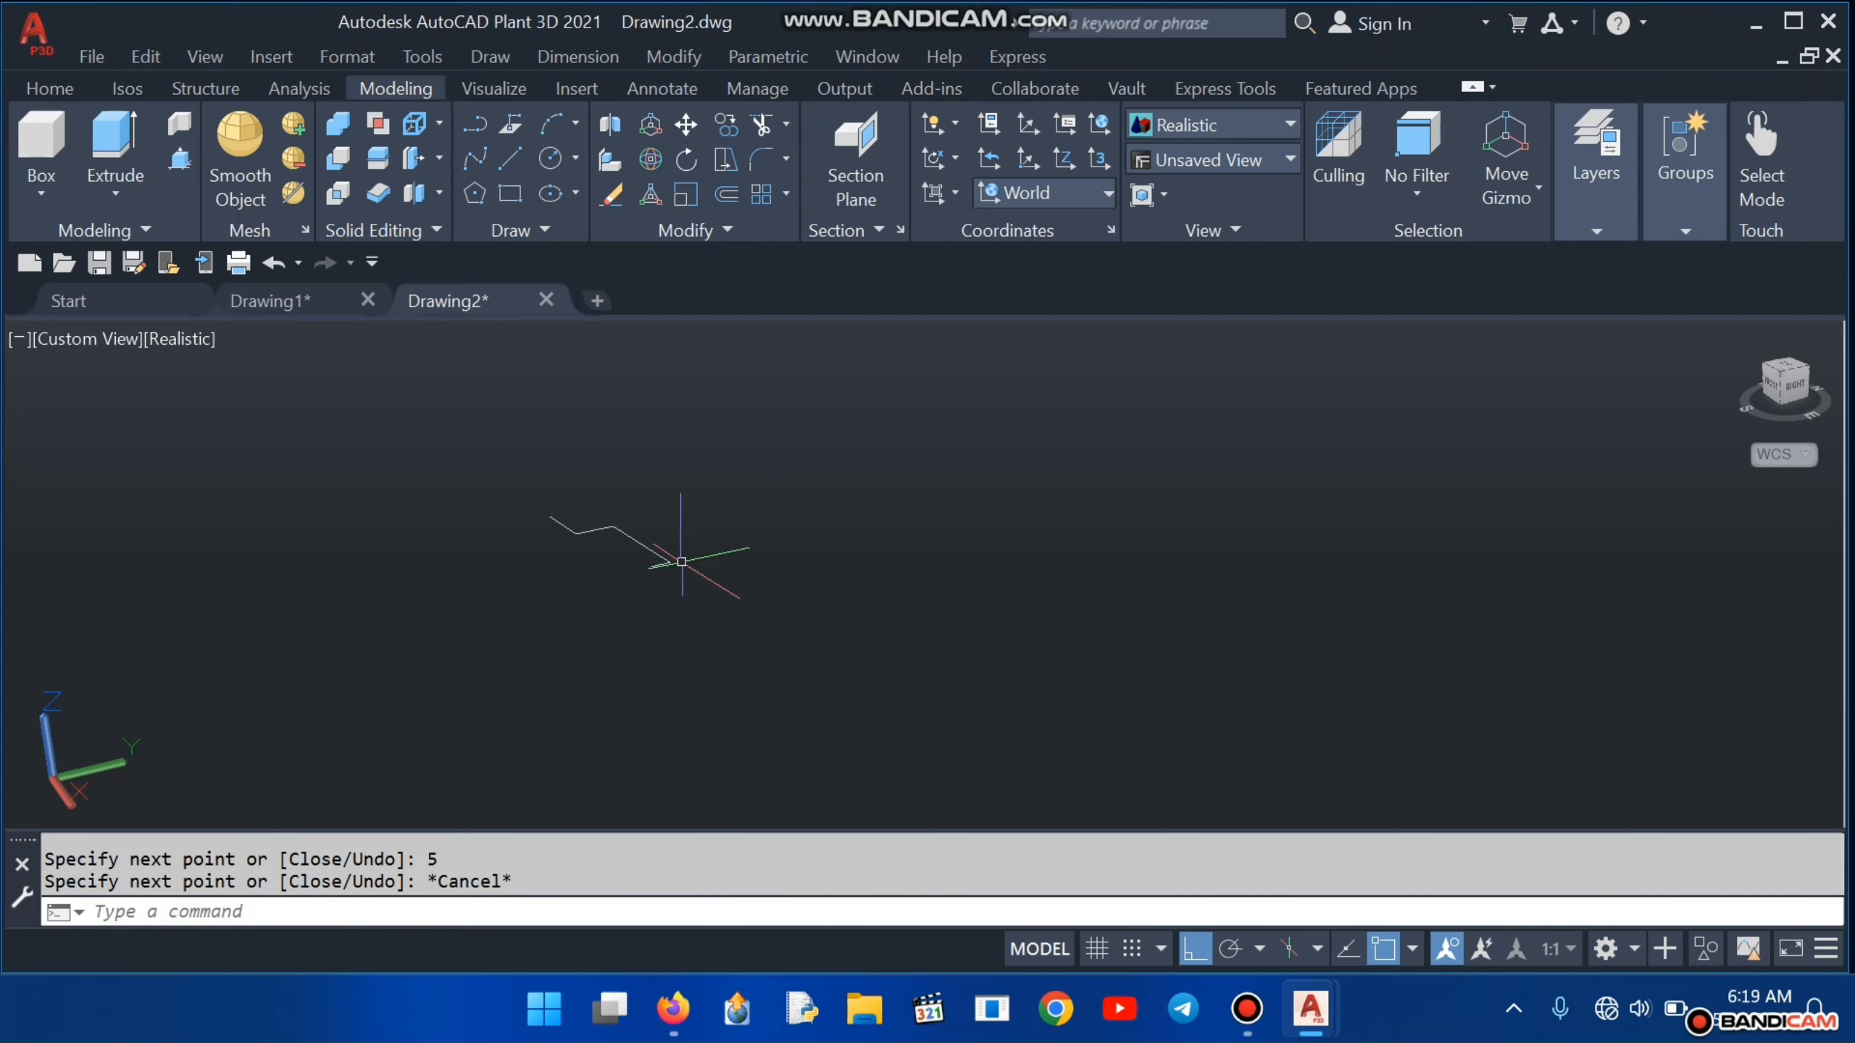
Step: From the end of the 10-unit segment, draw lines of 30 along positive X, 10 along negative Y and 15 along positive X
key("Return")
left_click(612, 526)
type("30")
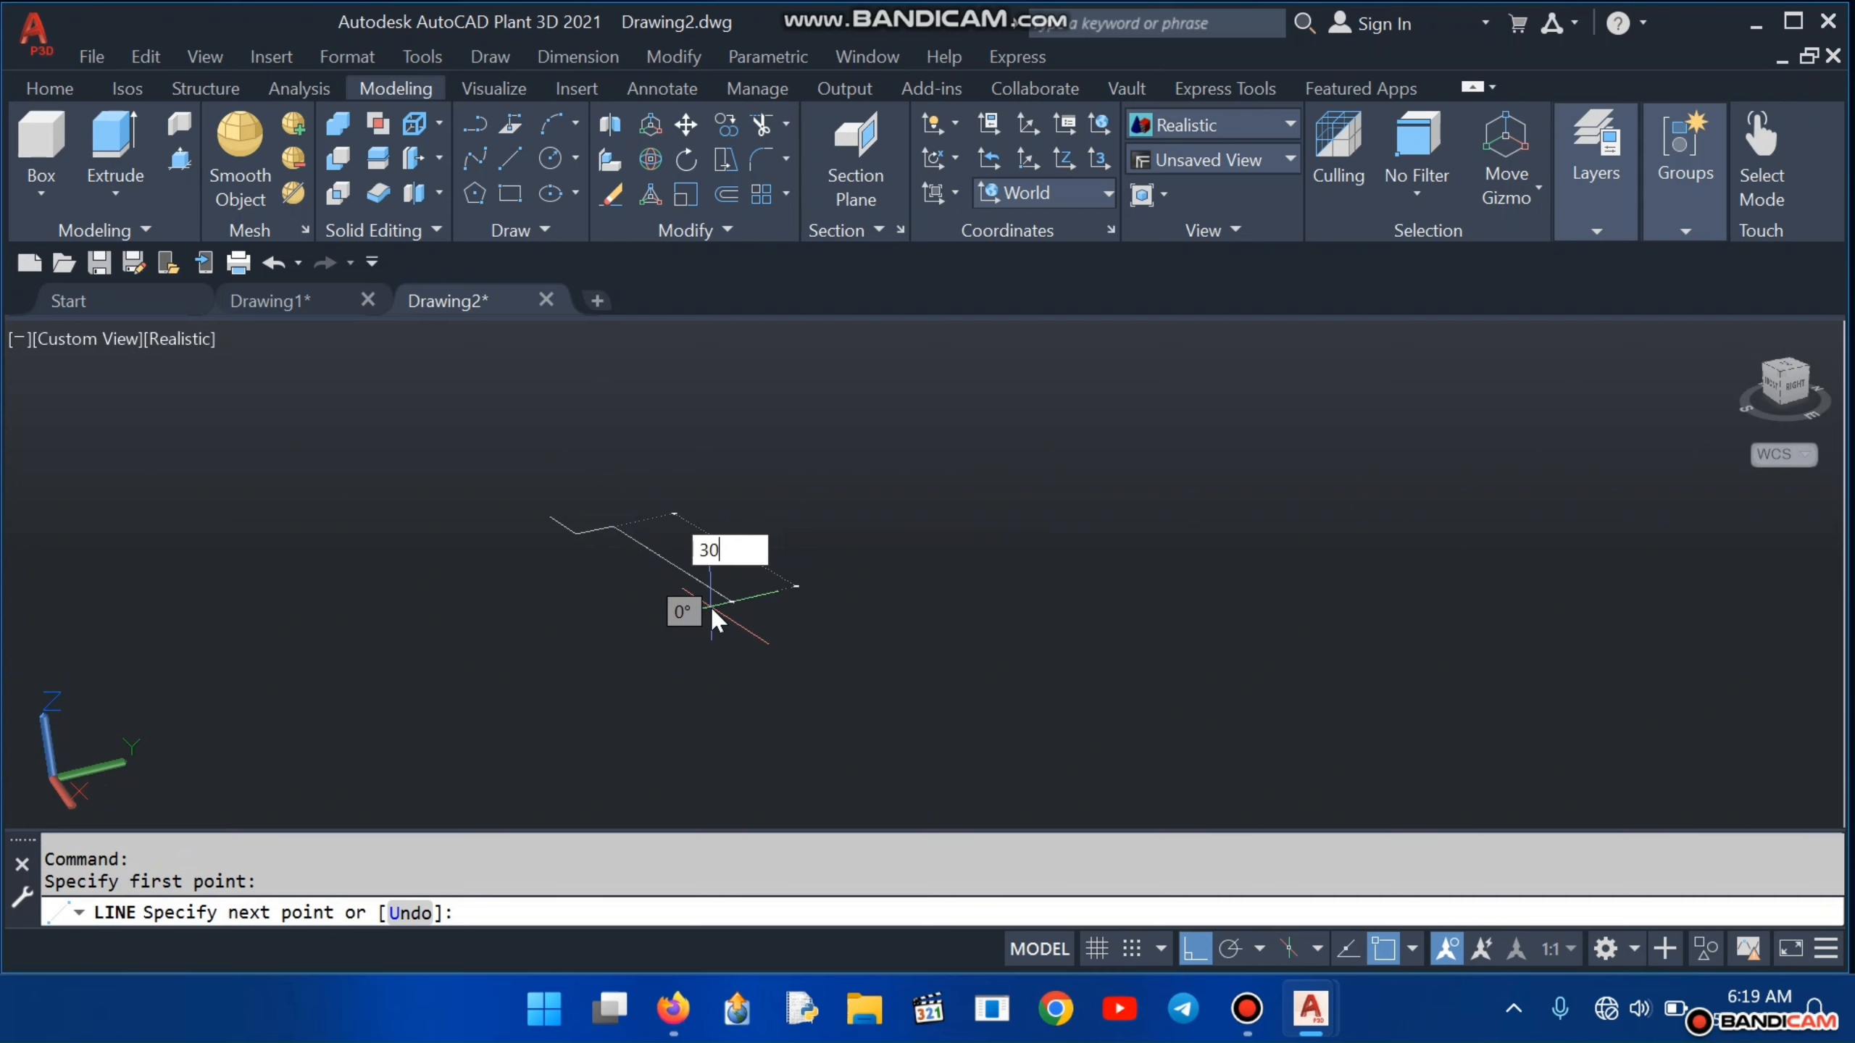
key("Return")
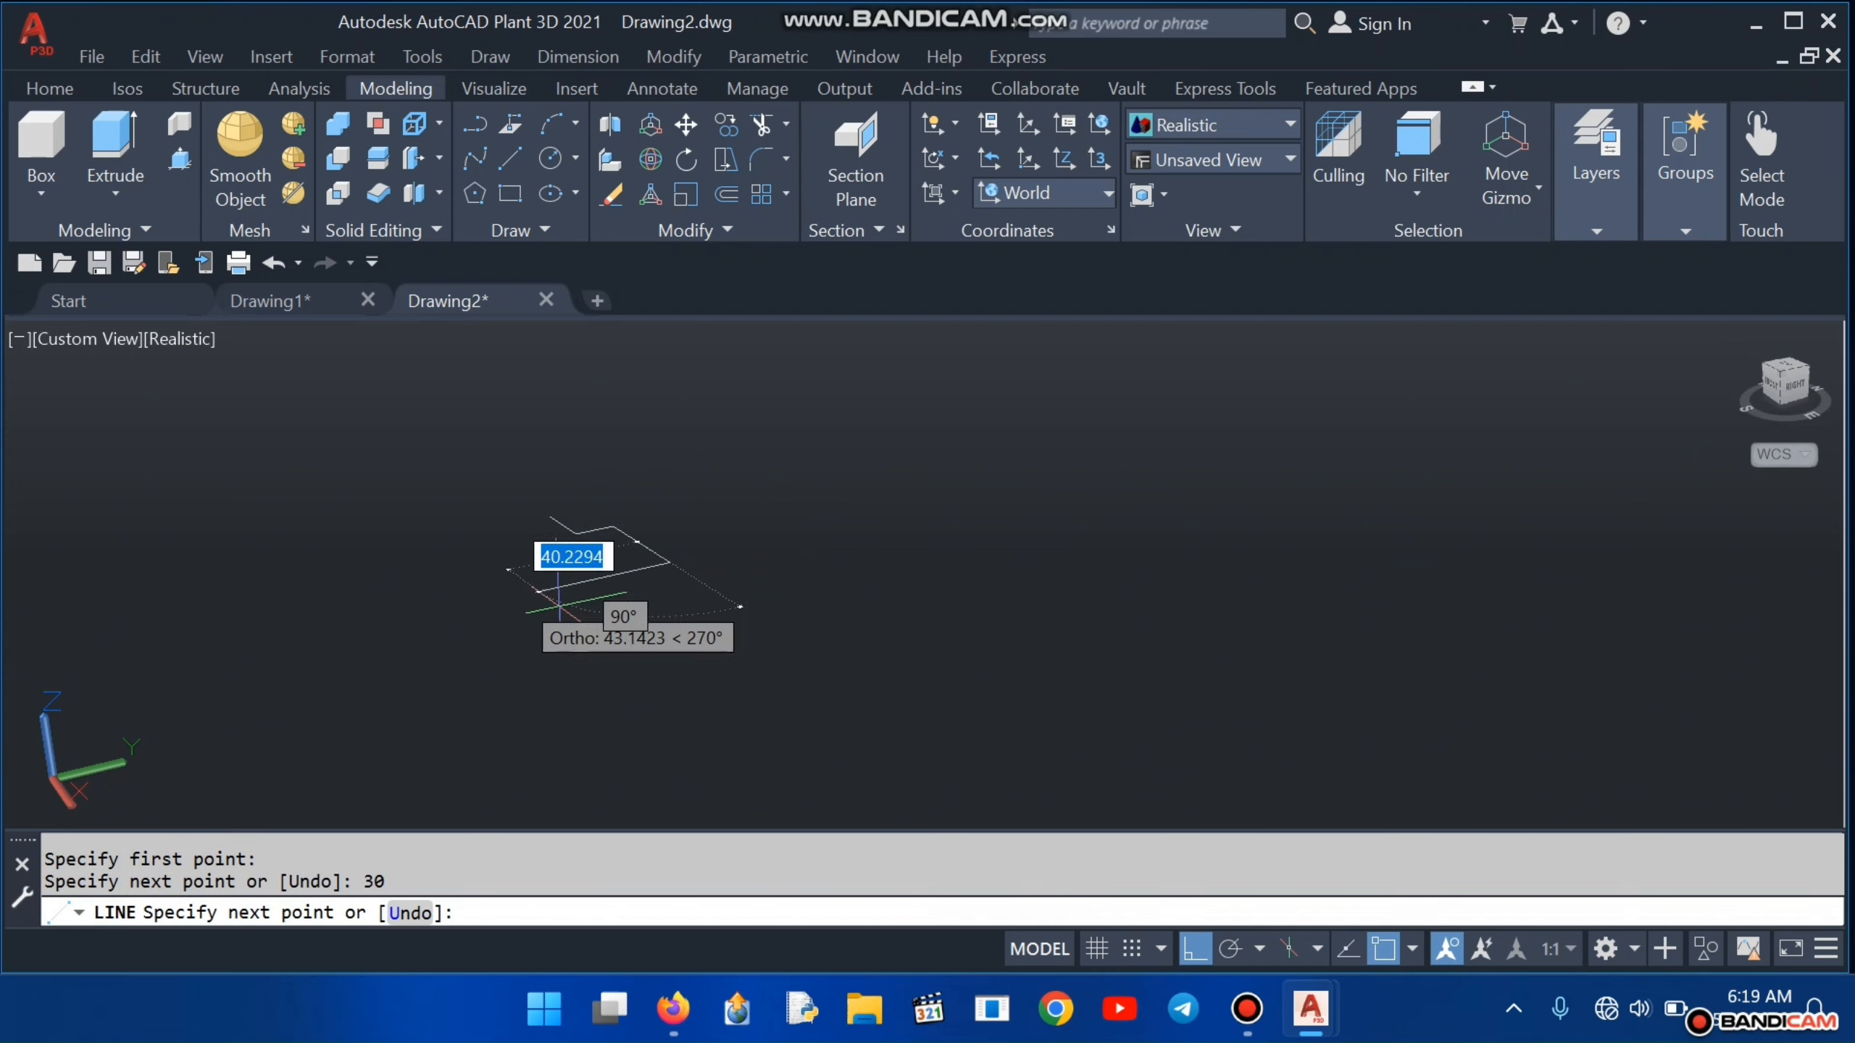
type("1")
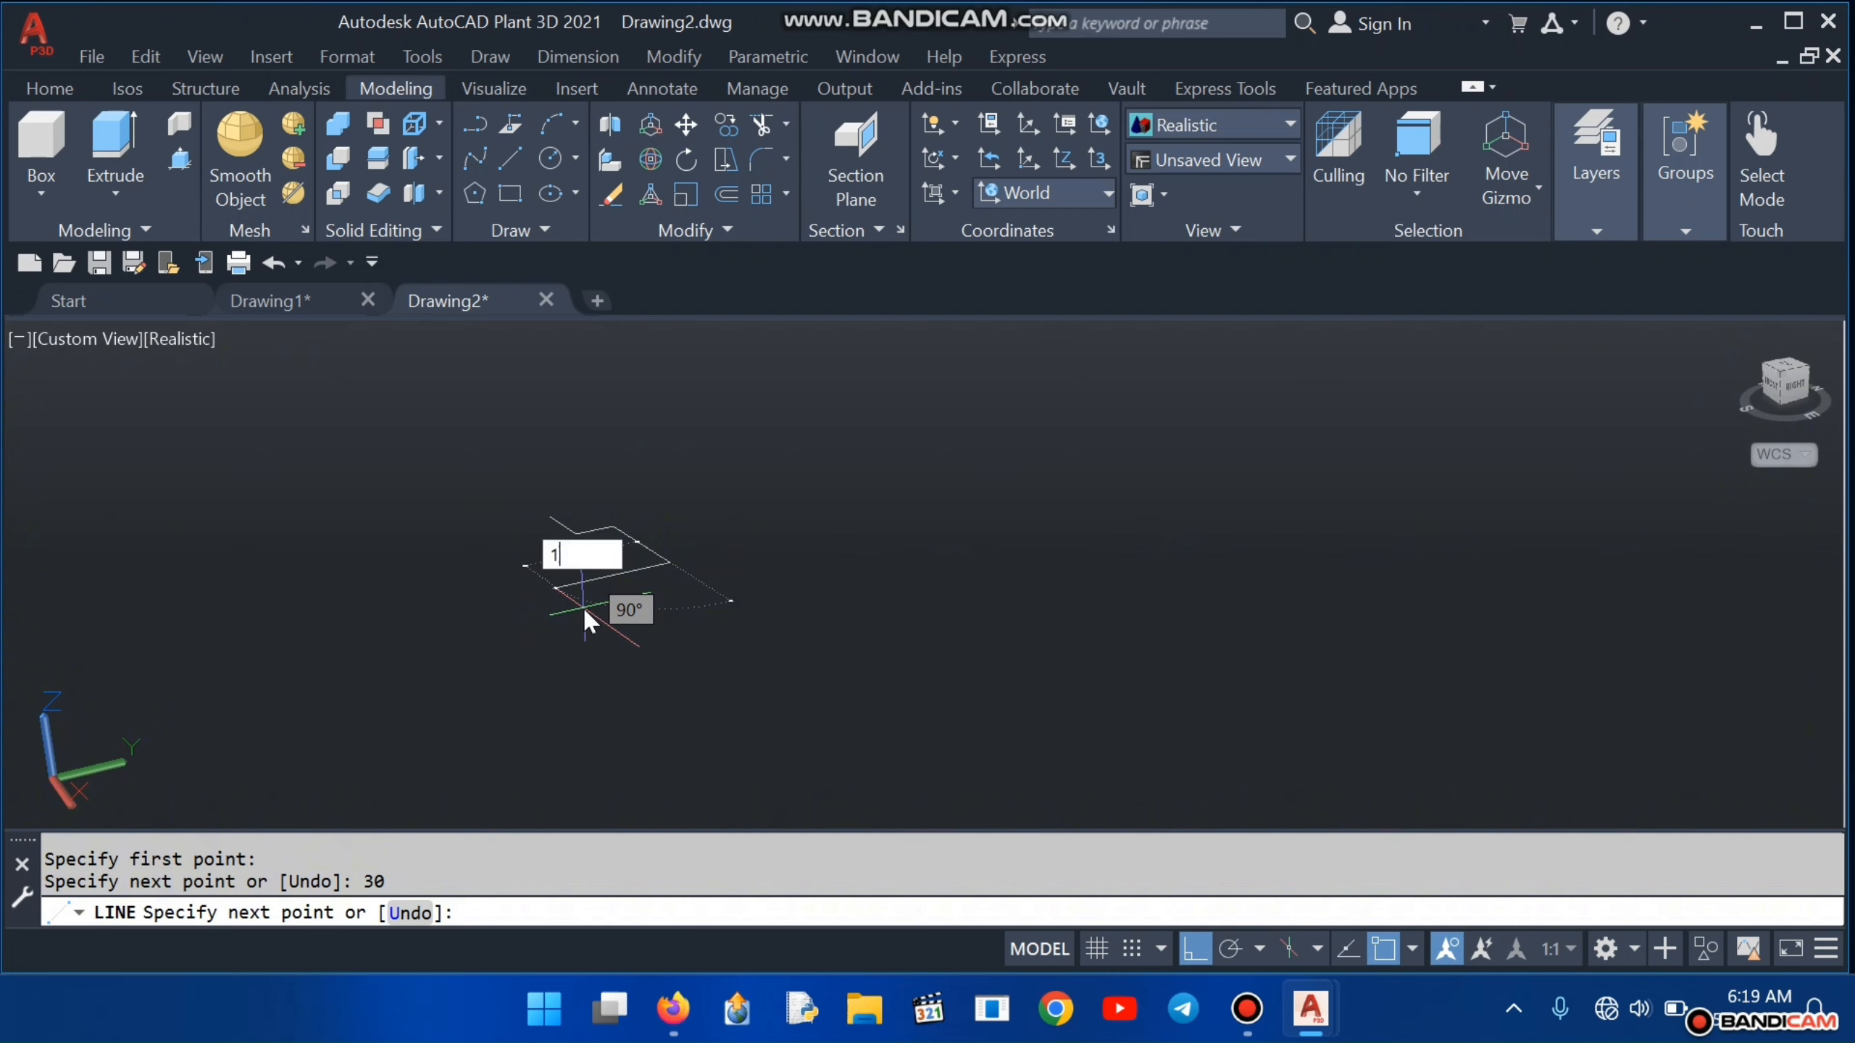
type("0")
key("Return")
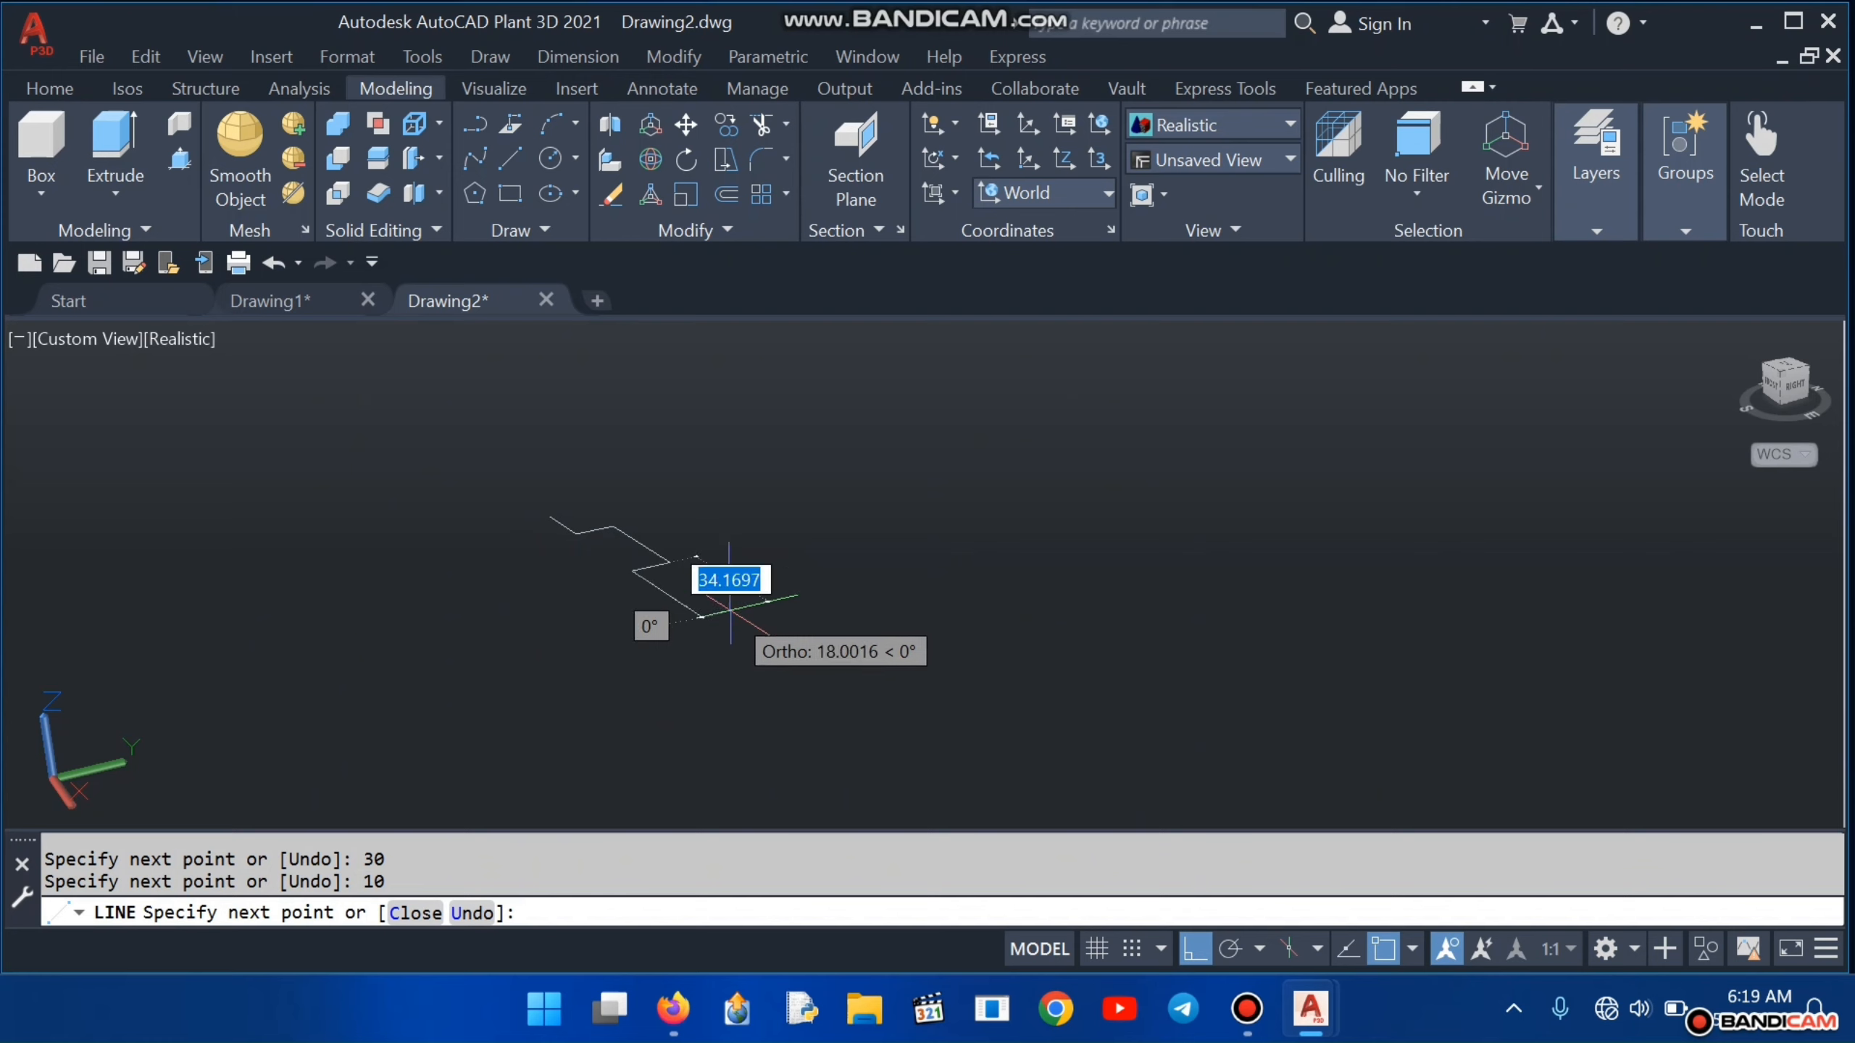
type("15")
key("Return")
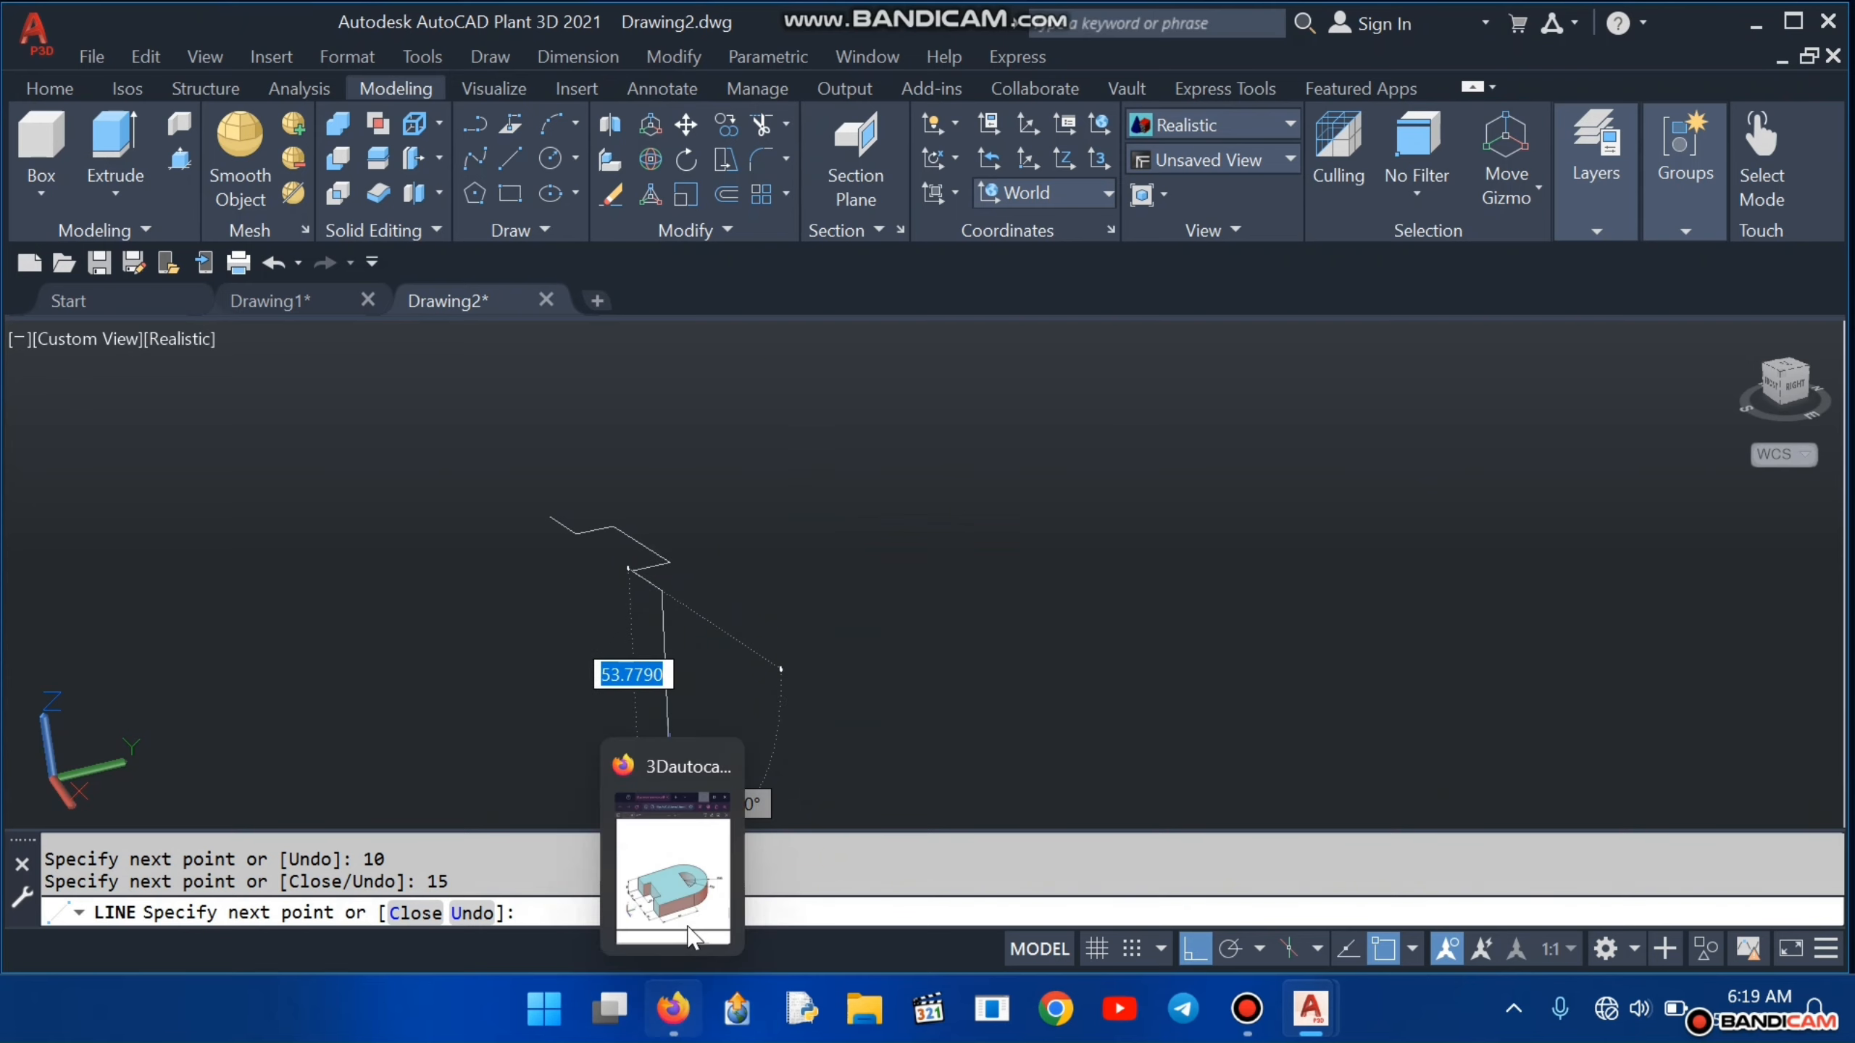
Step: Check the side length in the reference PDF and continue the profile with a 50-unit line along positive Y
left_click(672, 1009)
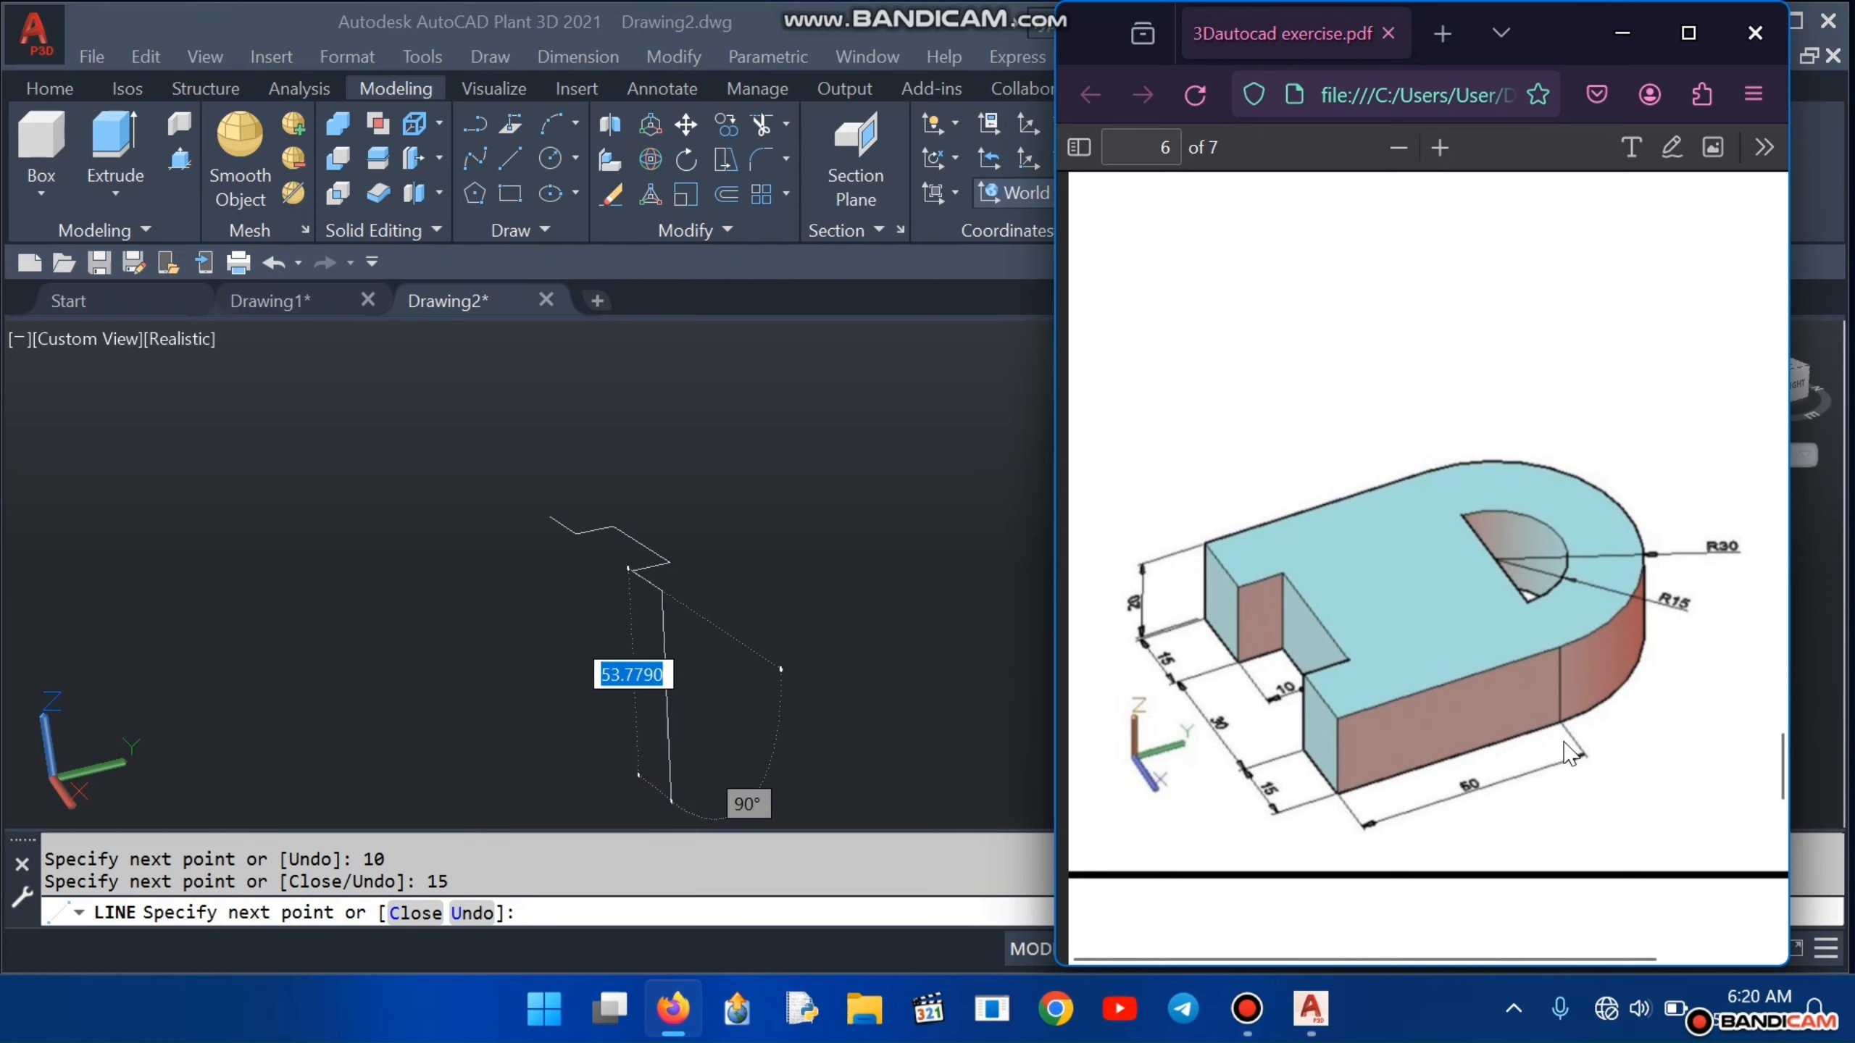
left_click(1621, 32)
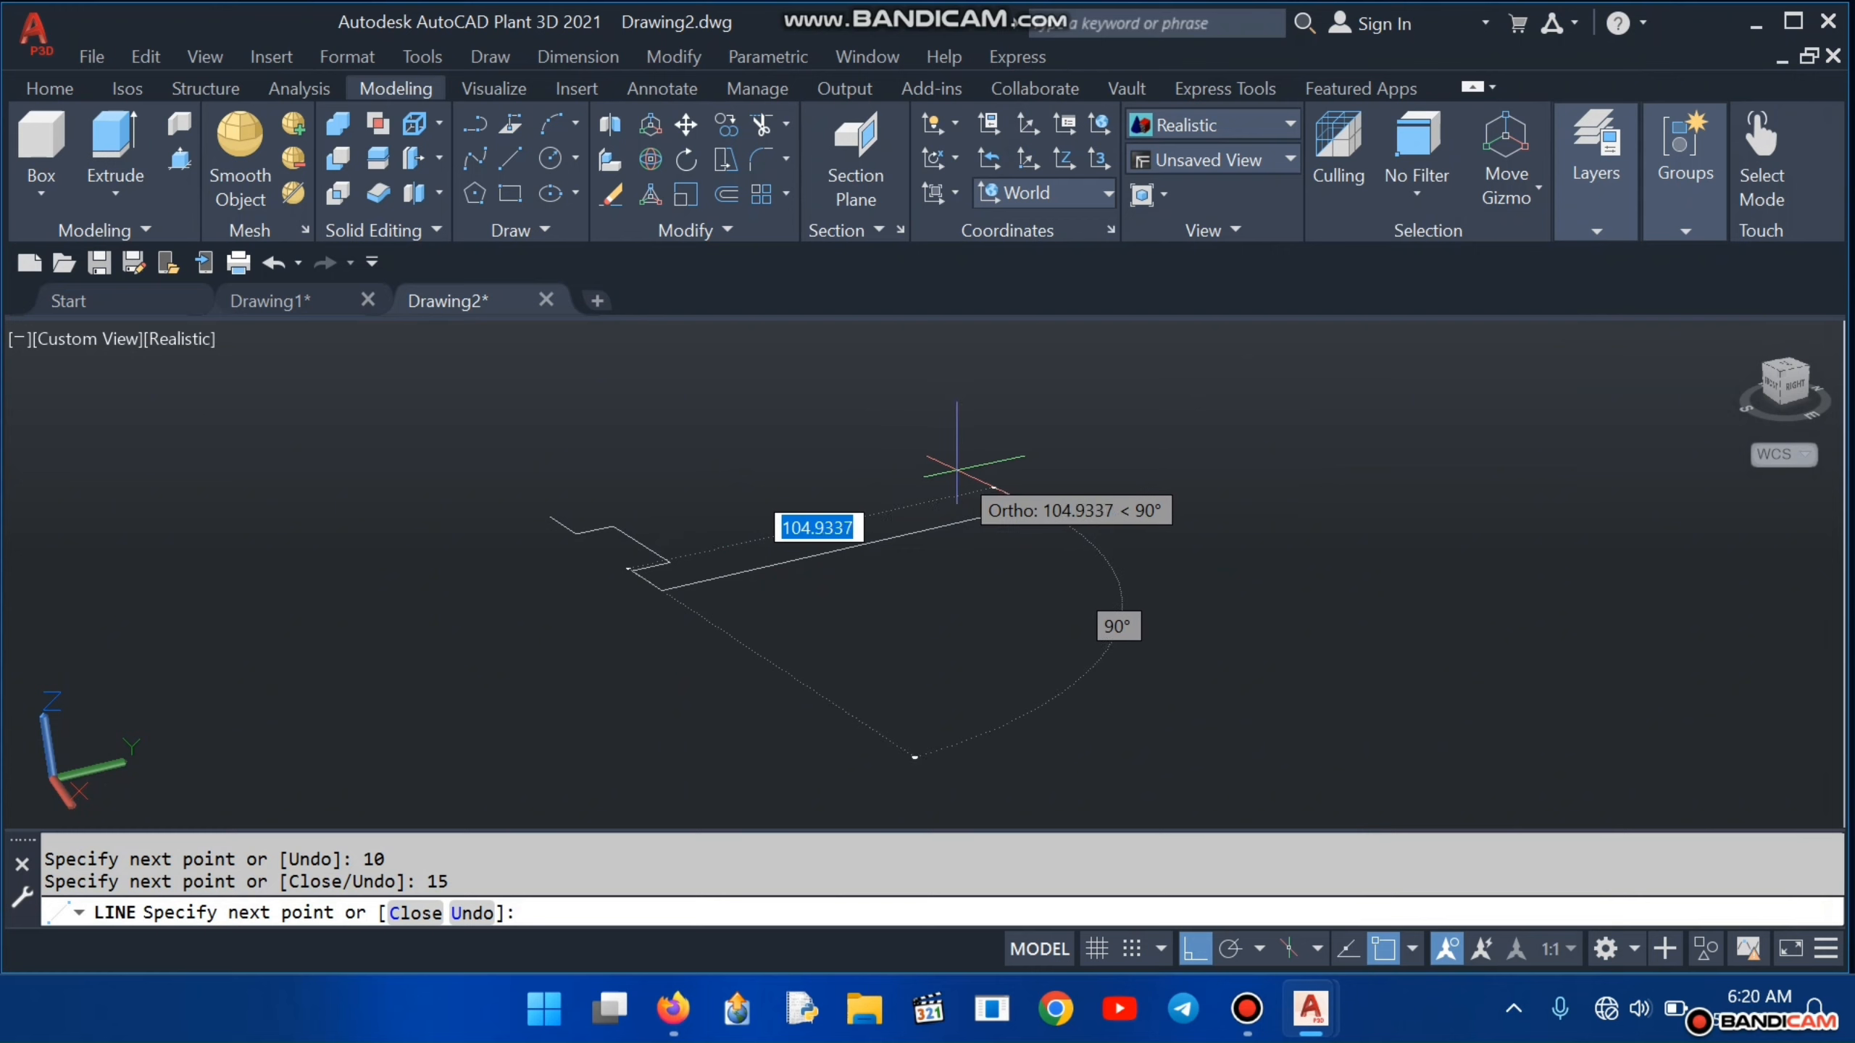
type("50")
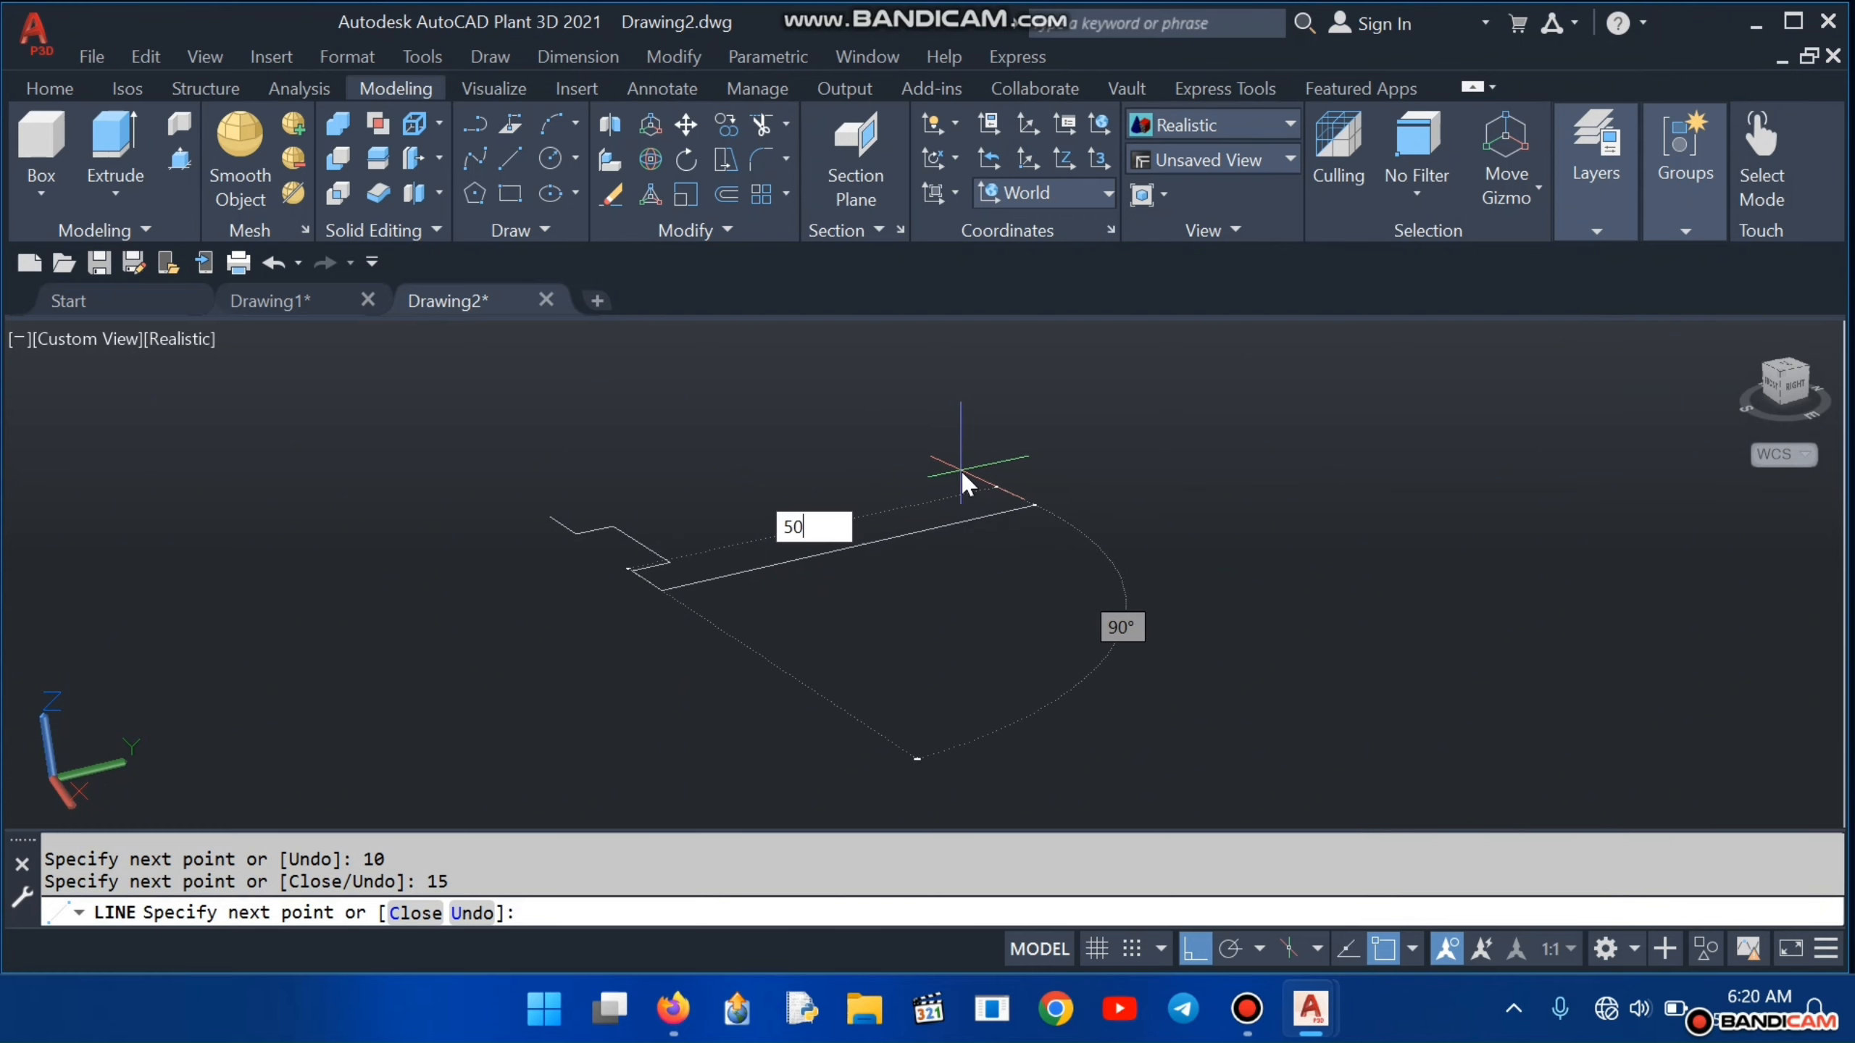
key("Return")
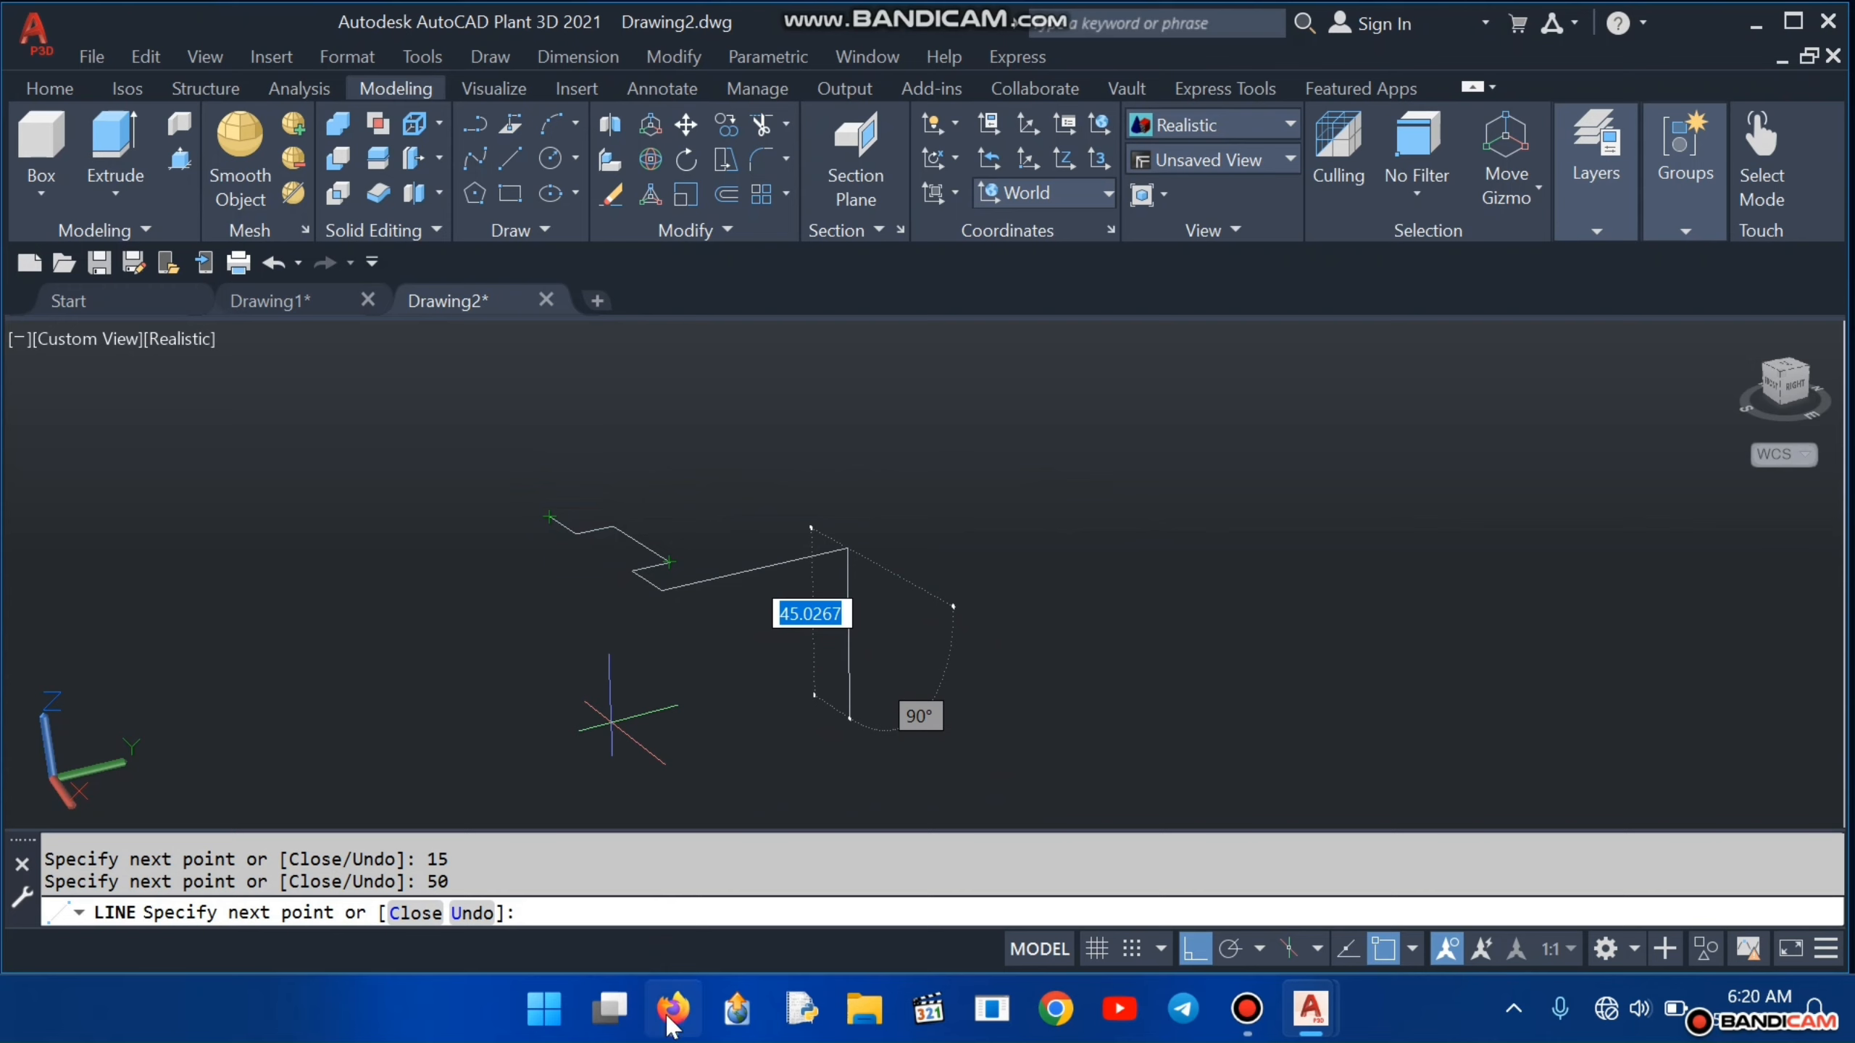
Step: Consult the reference PDF and close the profile with a 60-unit line along negative X and a 50-unit line back to the start
mouse_move(673, 1019)
left_click(665, 905)
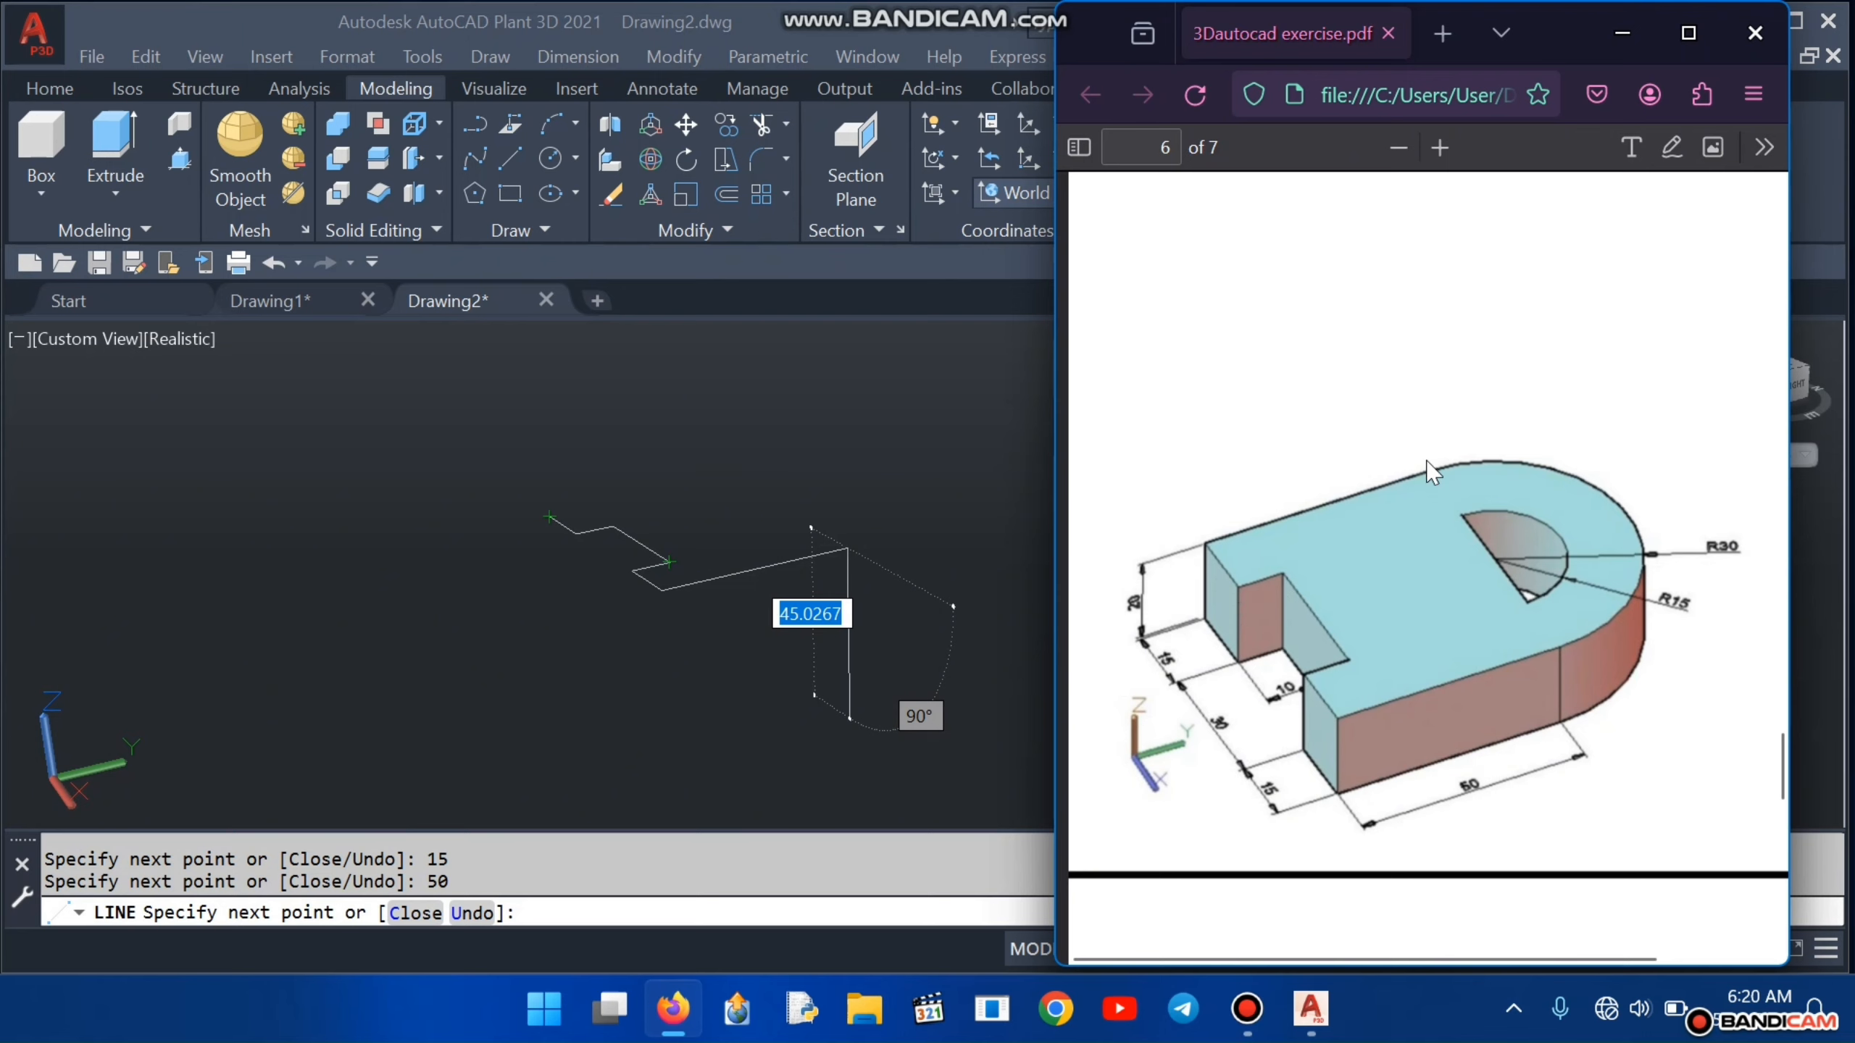
left_click(1608, 19)
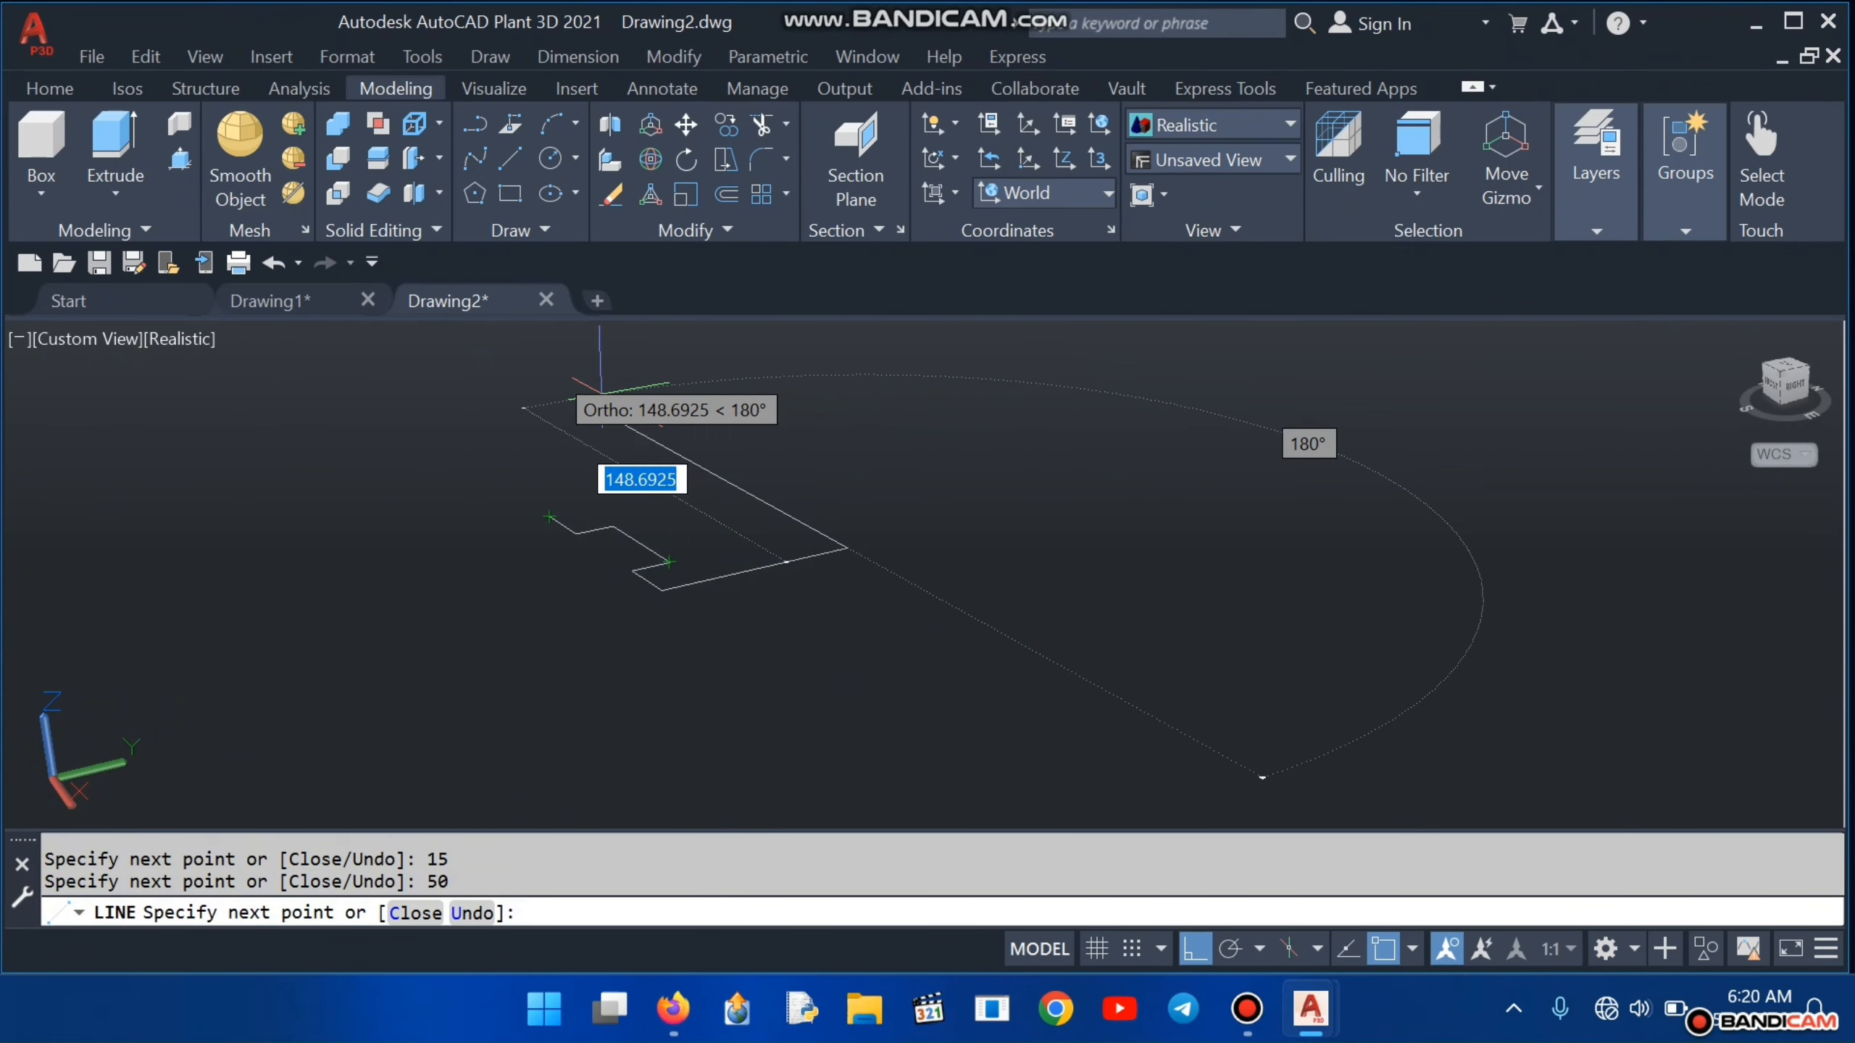
type("60")
key("Return")
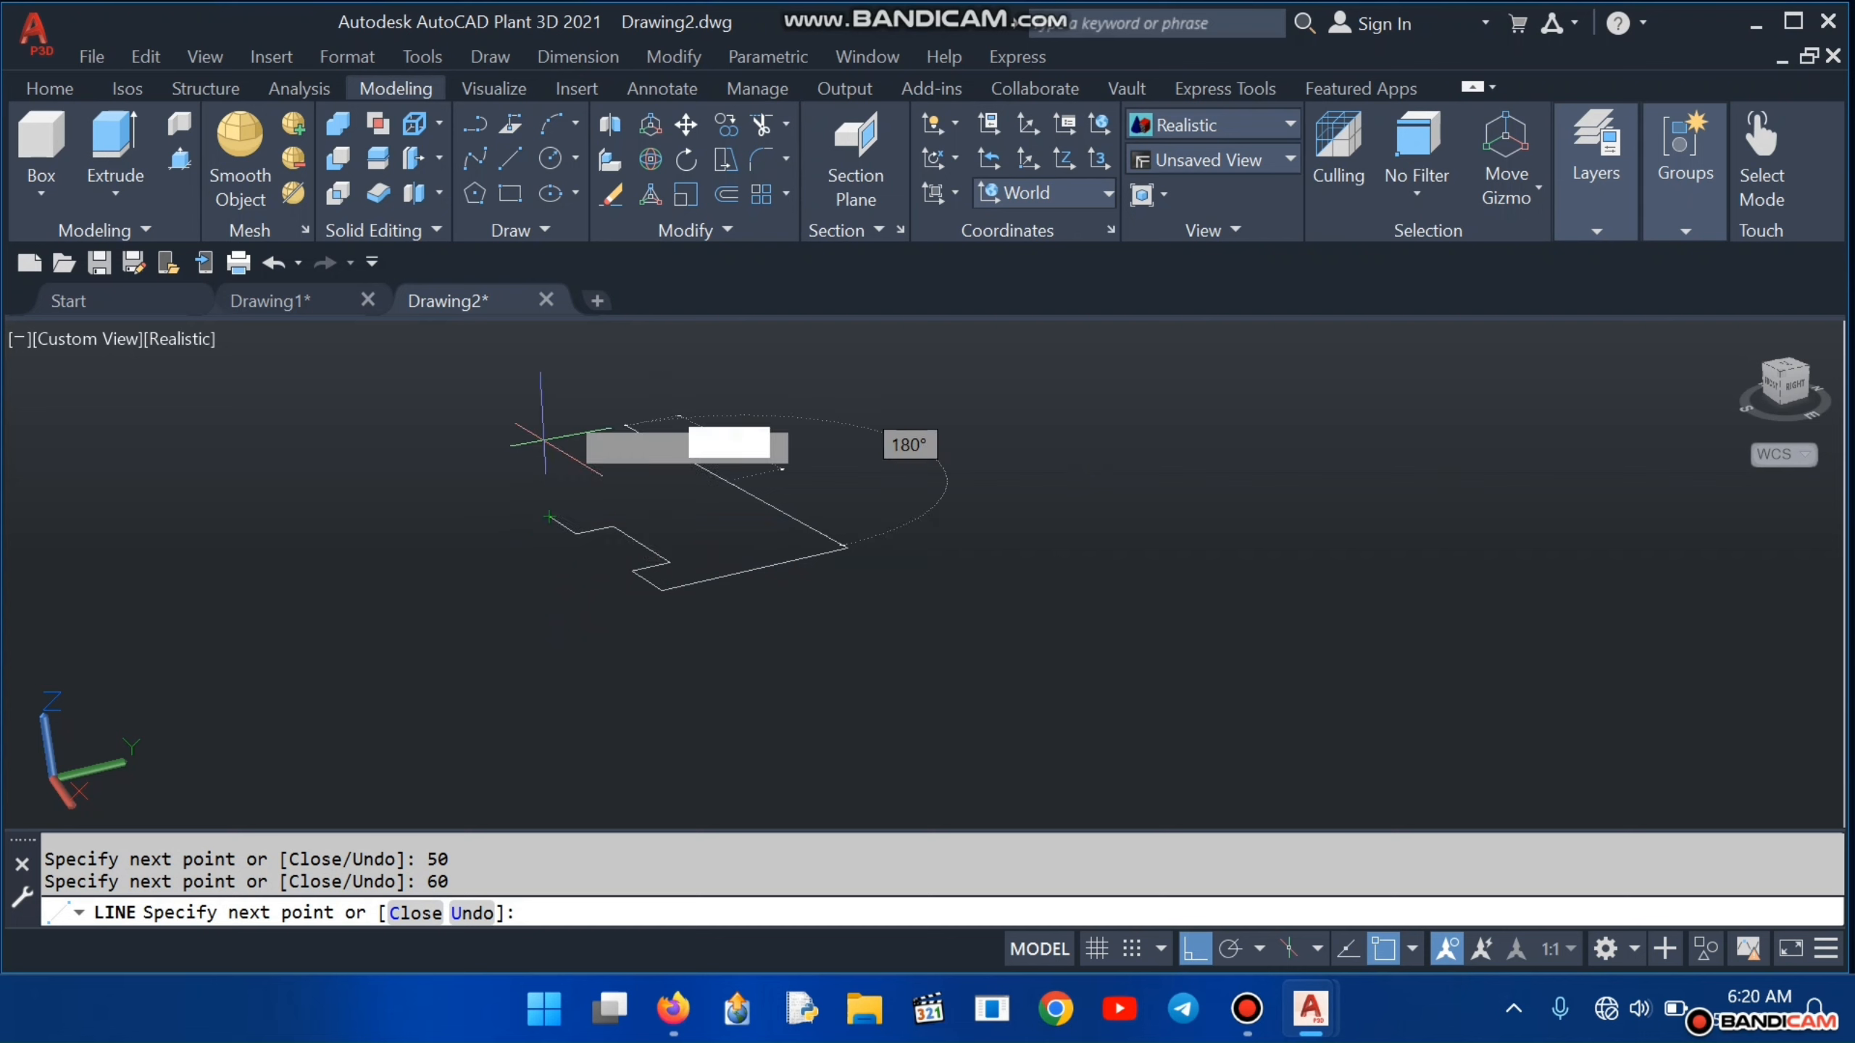
type("50")
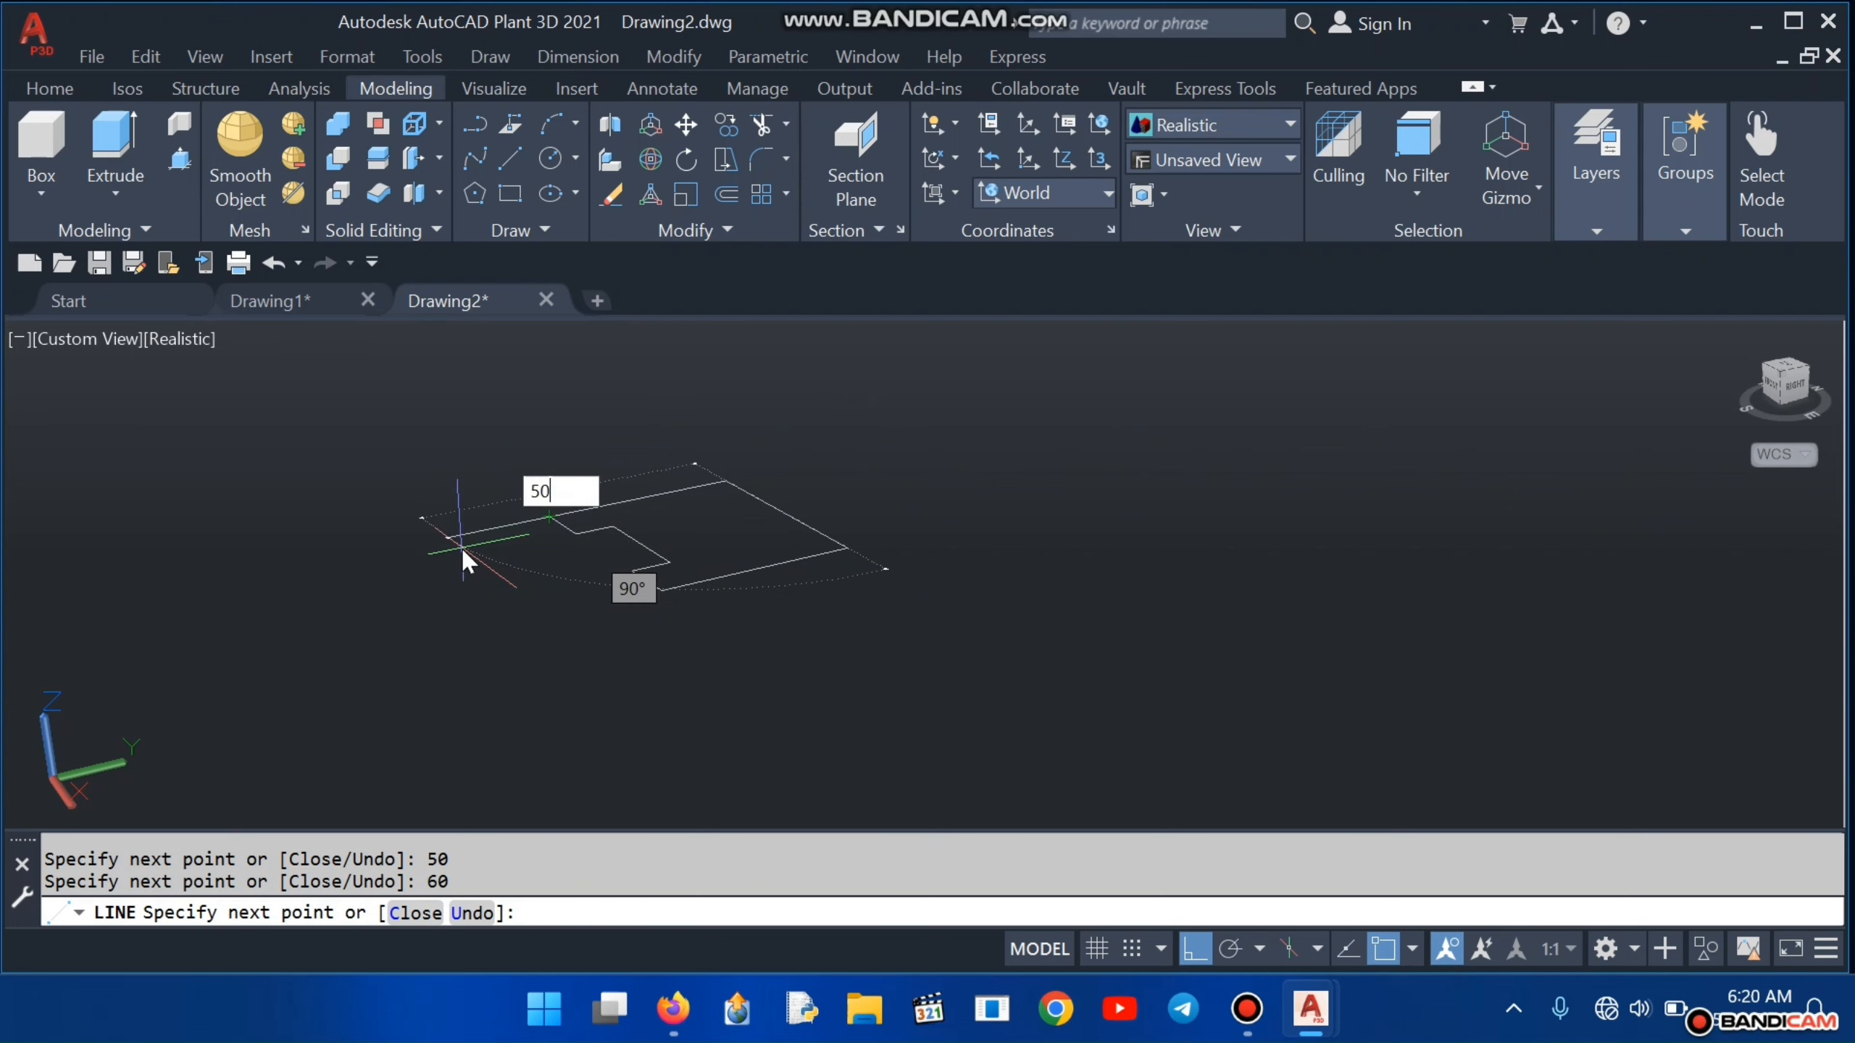
key("Return")
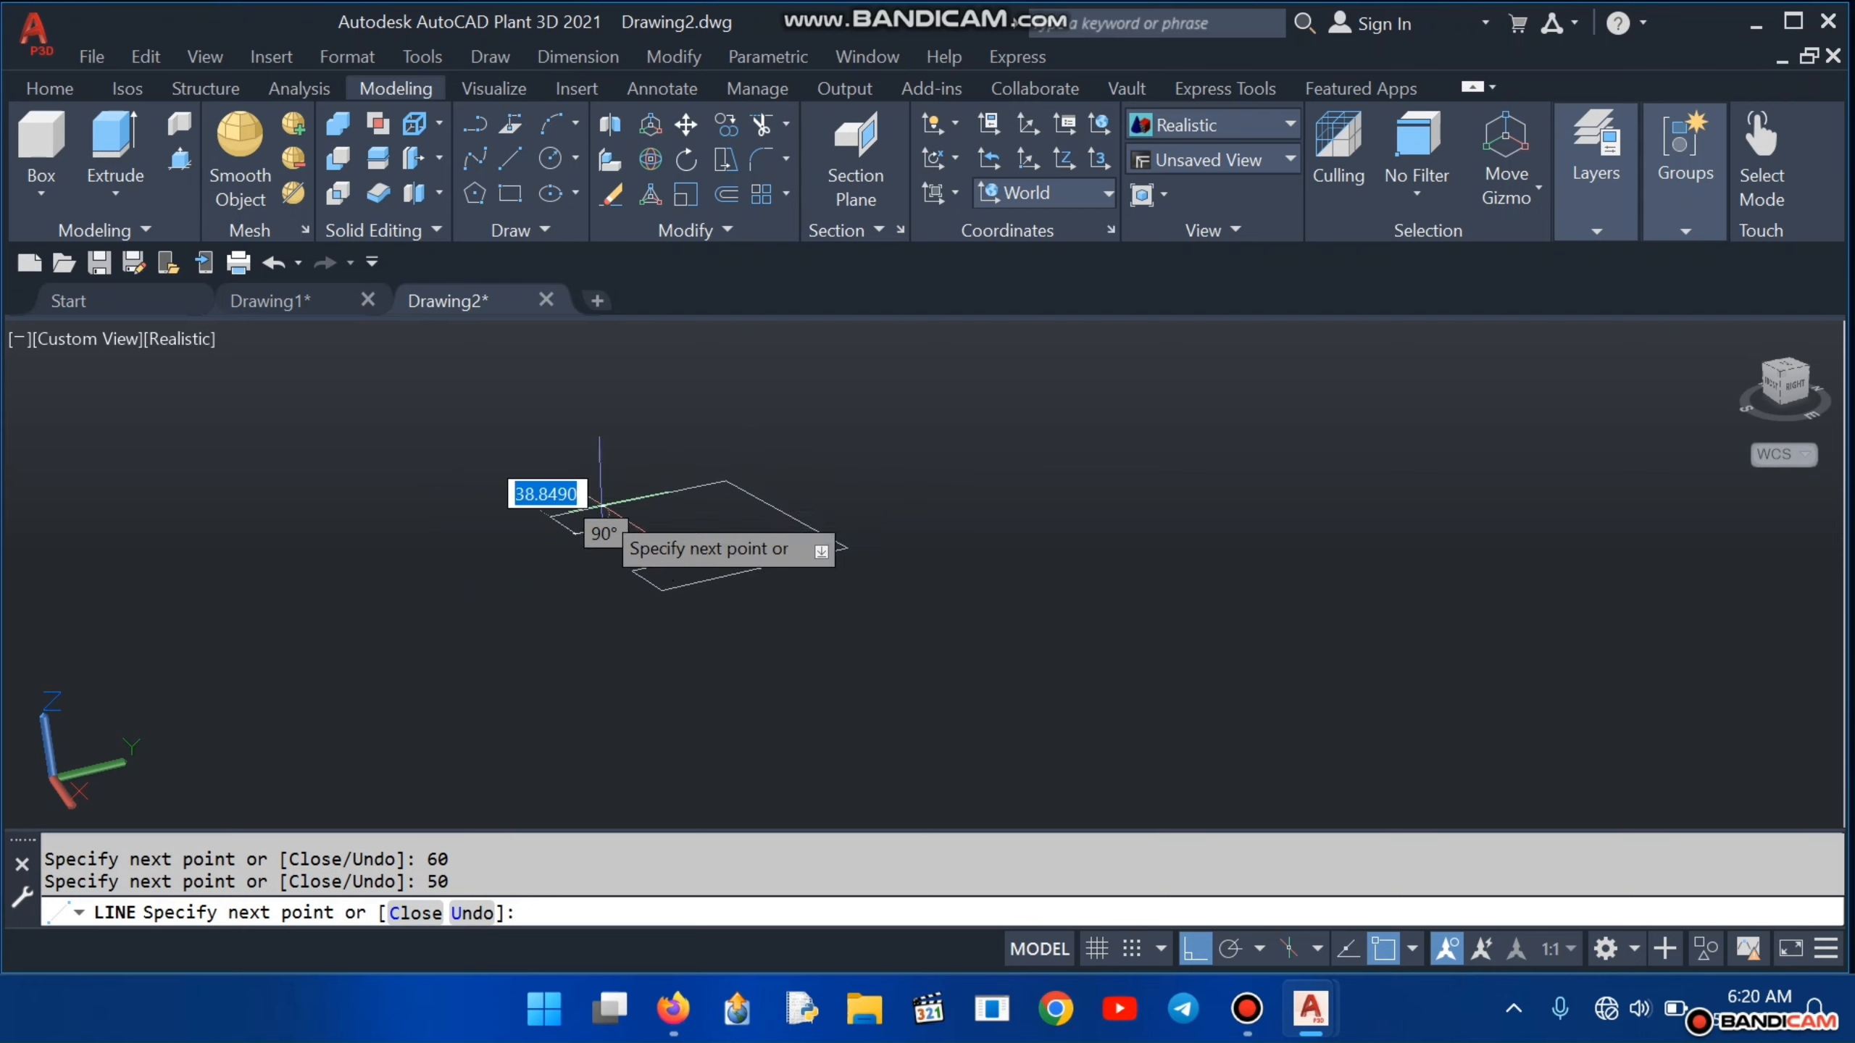
key("Escape")
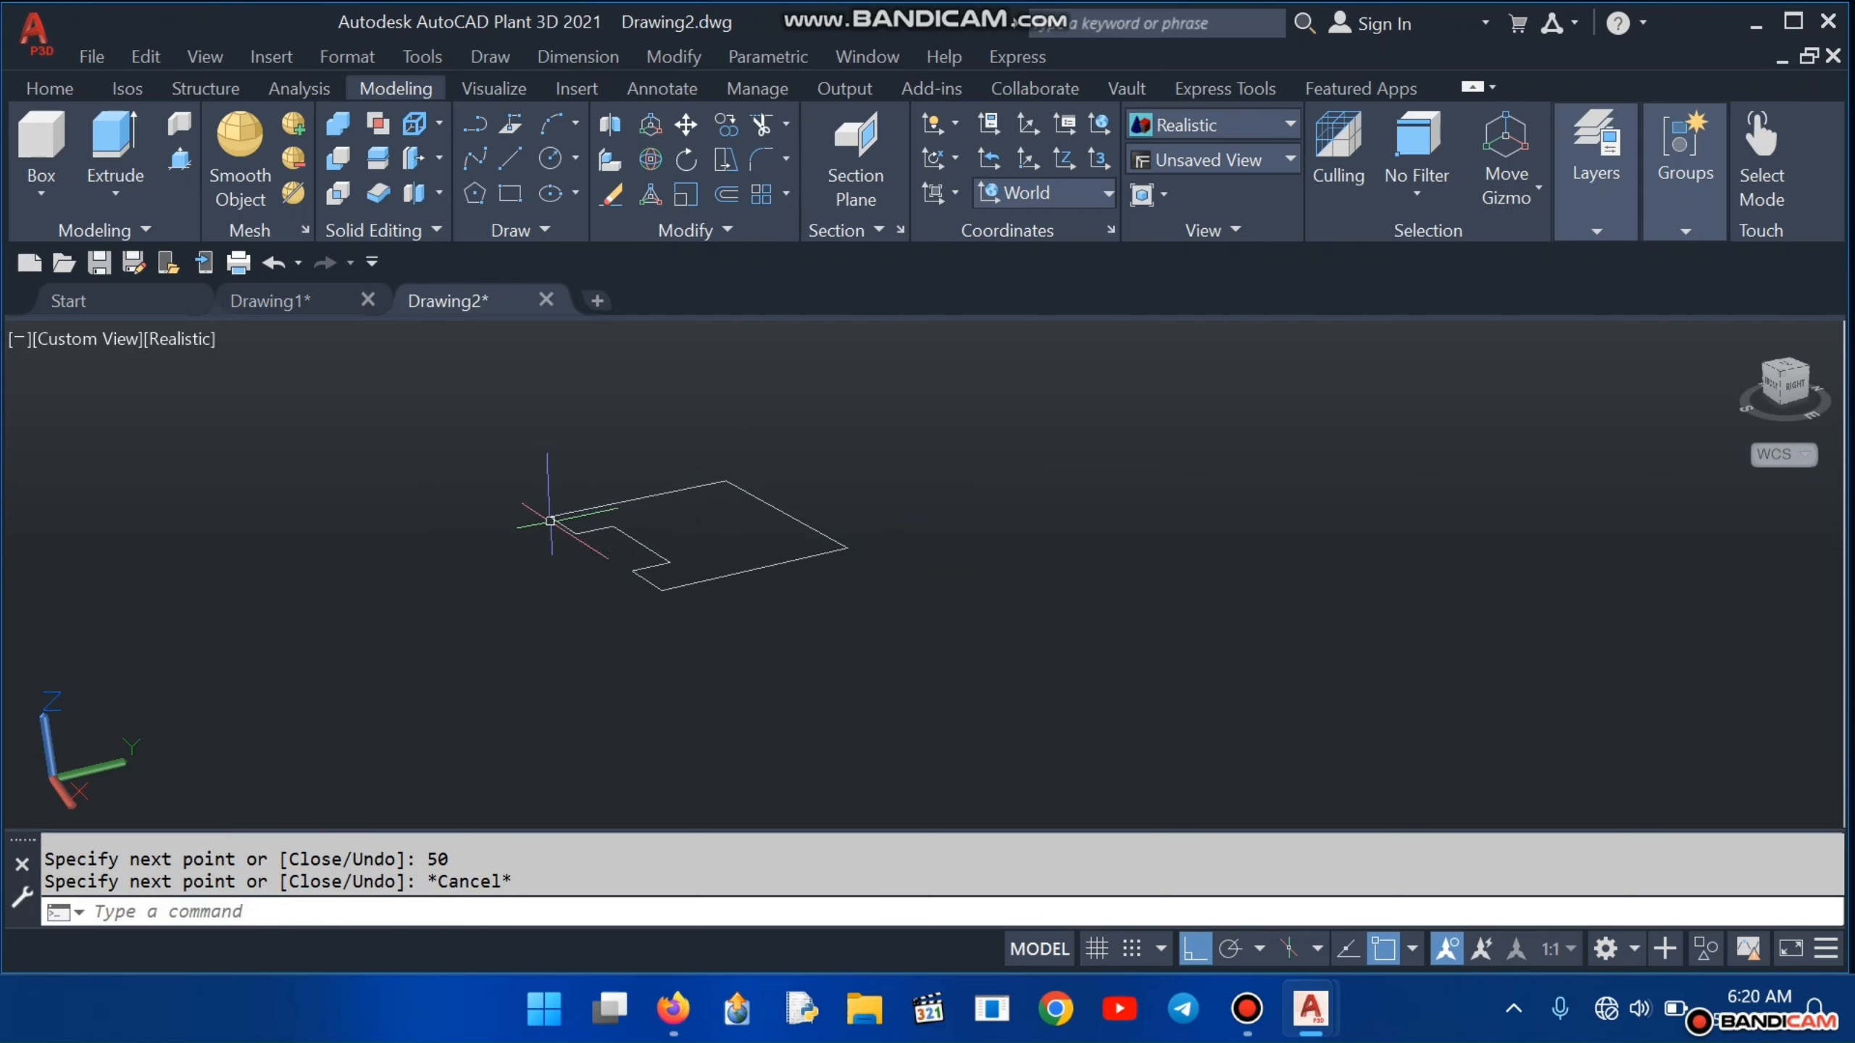
Step: Join all eight line segments of the notched outline into a single polyline
type("JOIn")
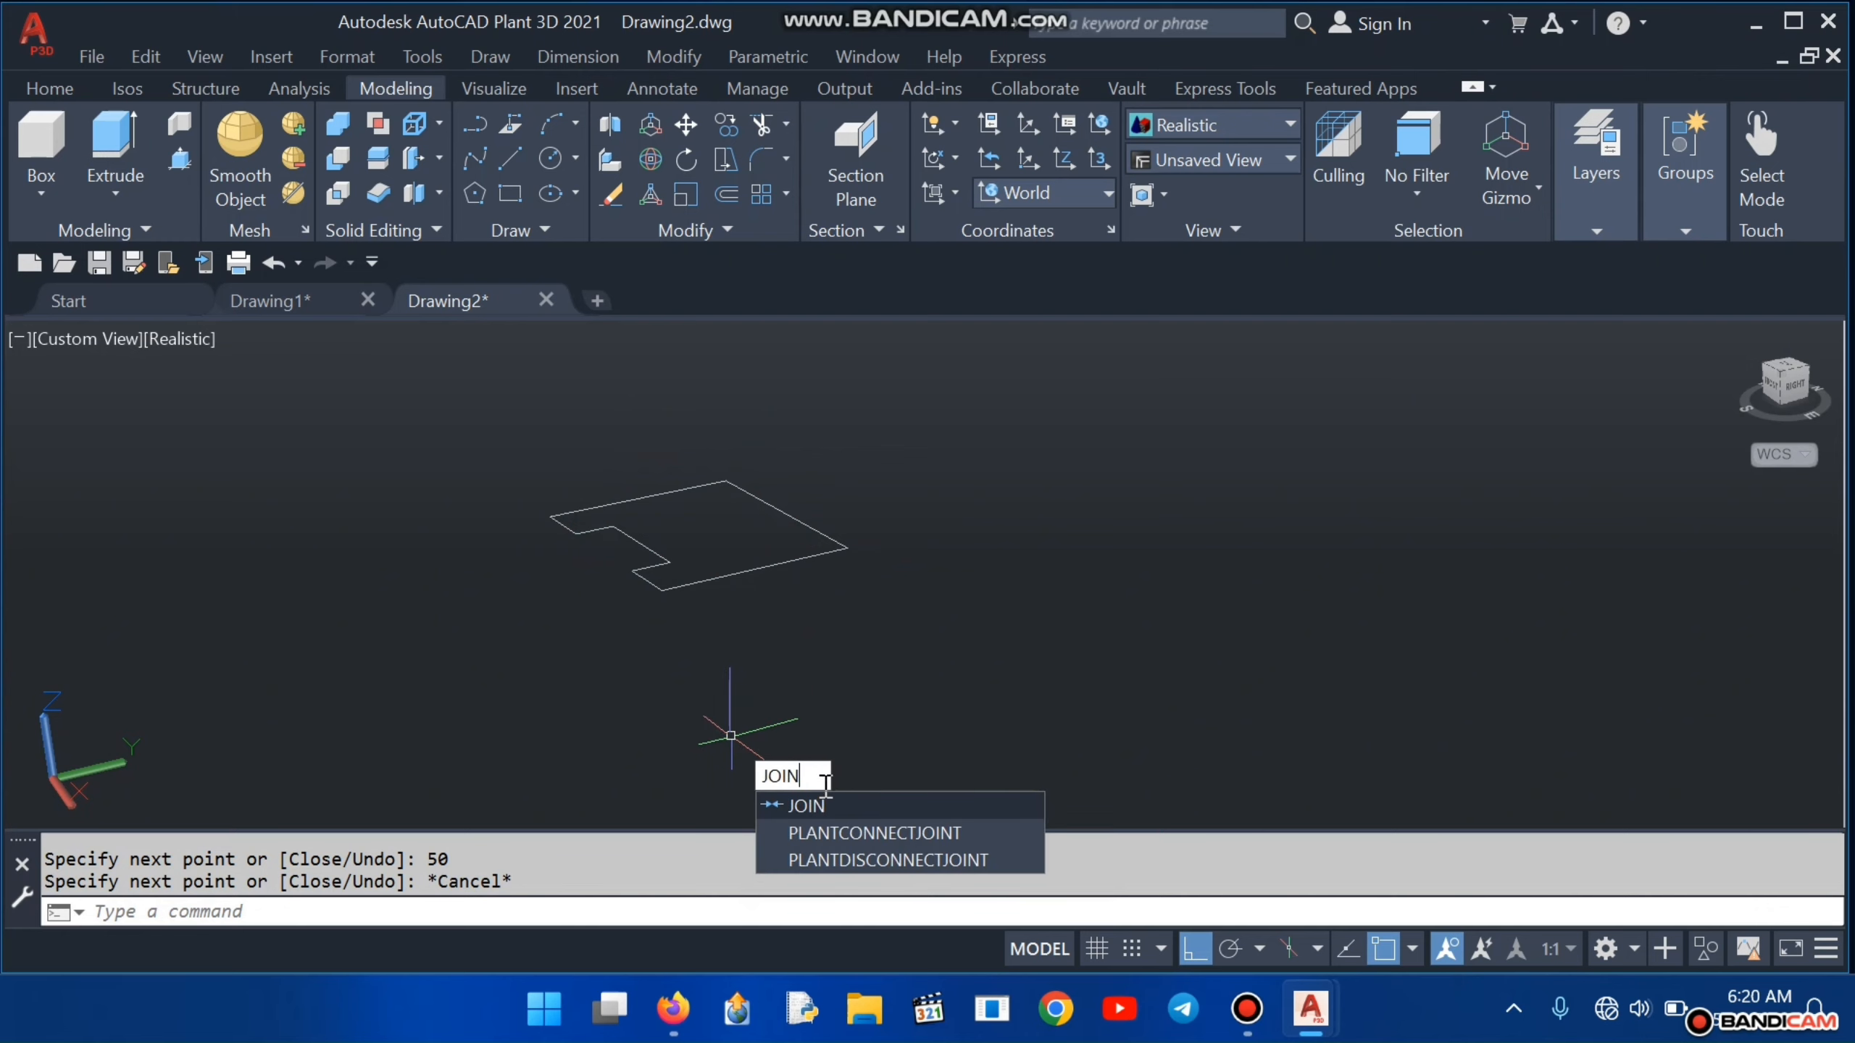
left_click(843, 800)
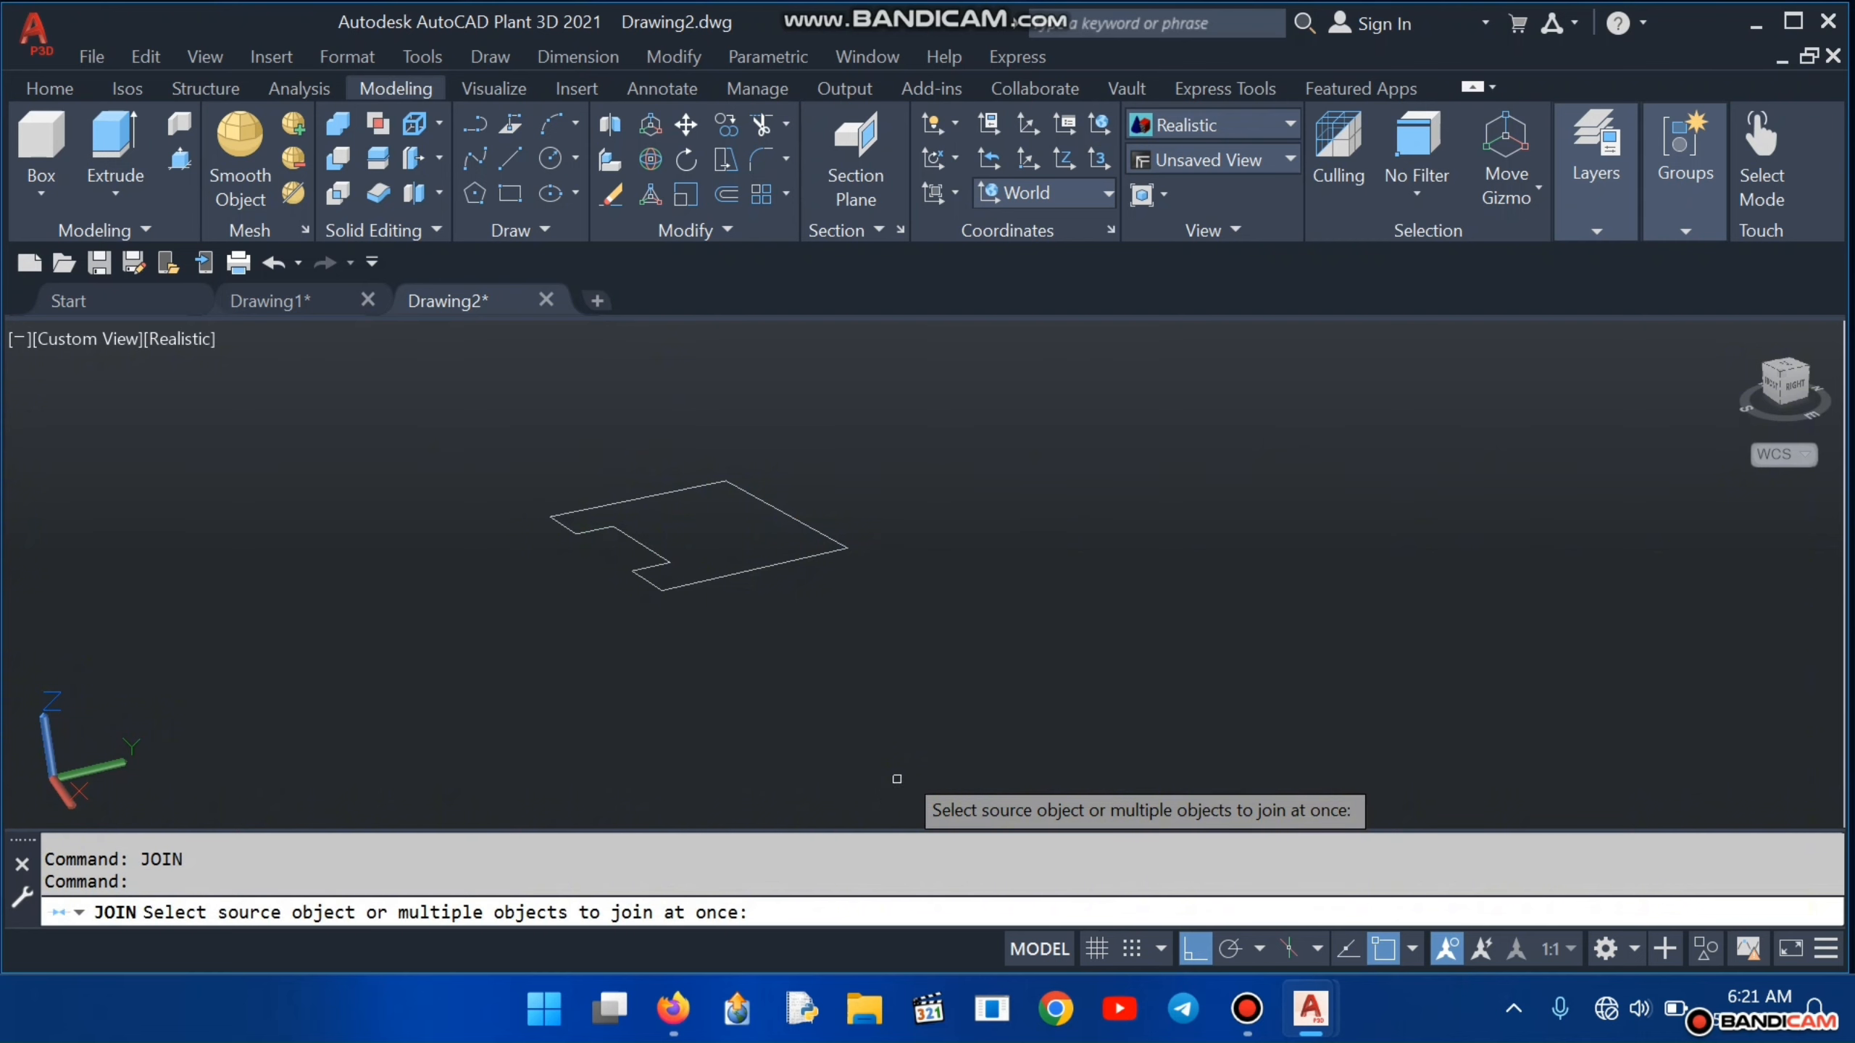
left_click(753, 571)
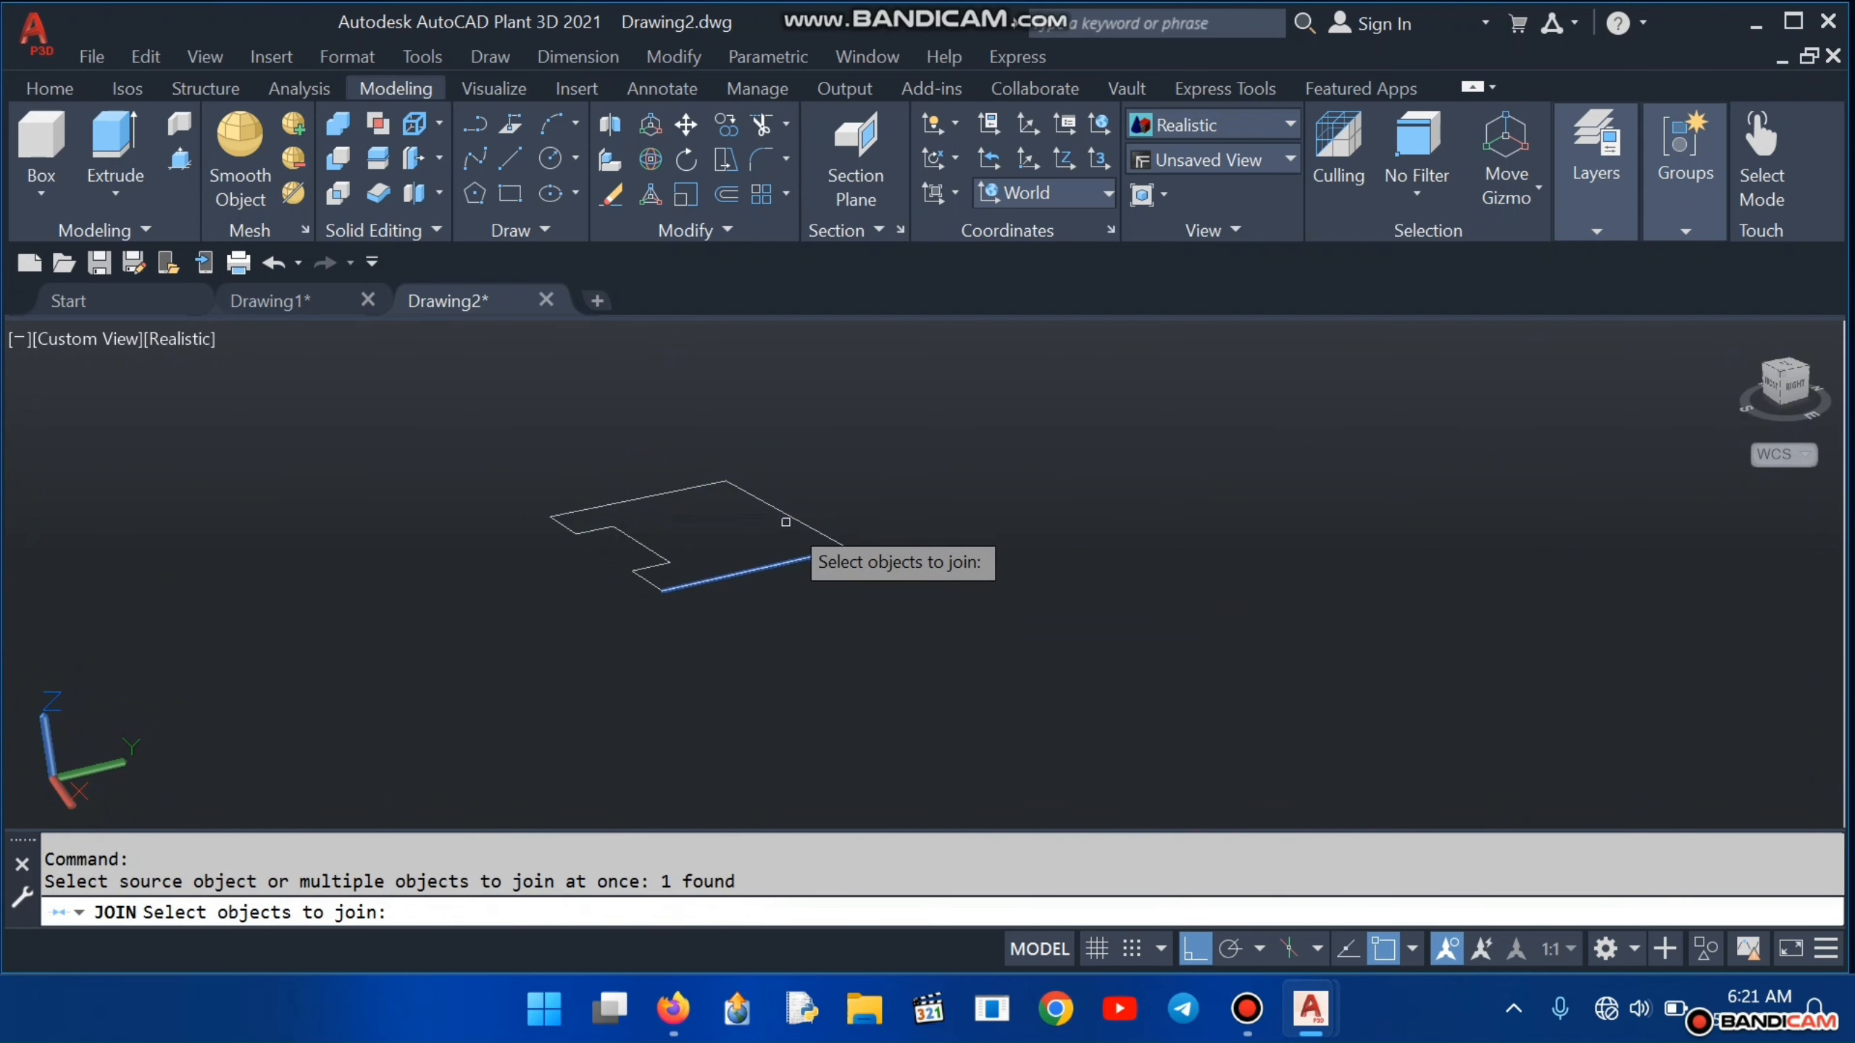
left_click(737, 488)
left_click(698, 488)
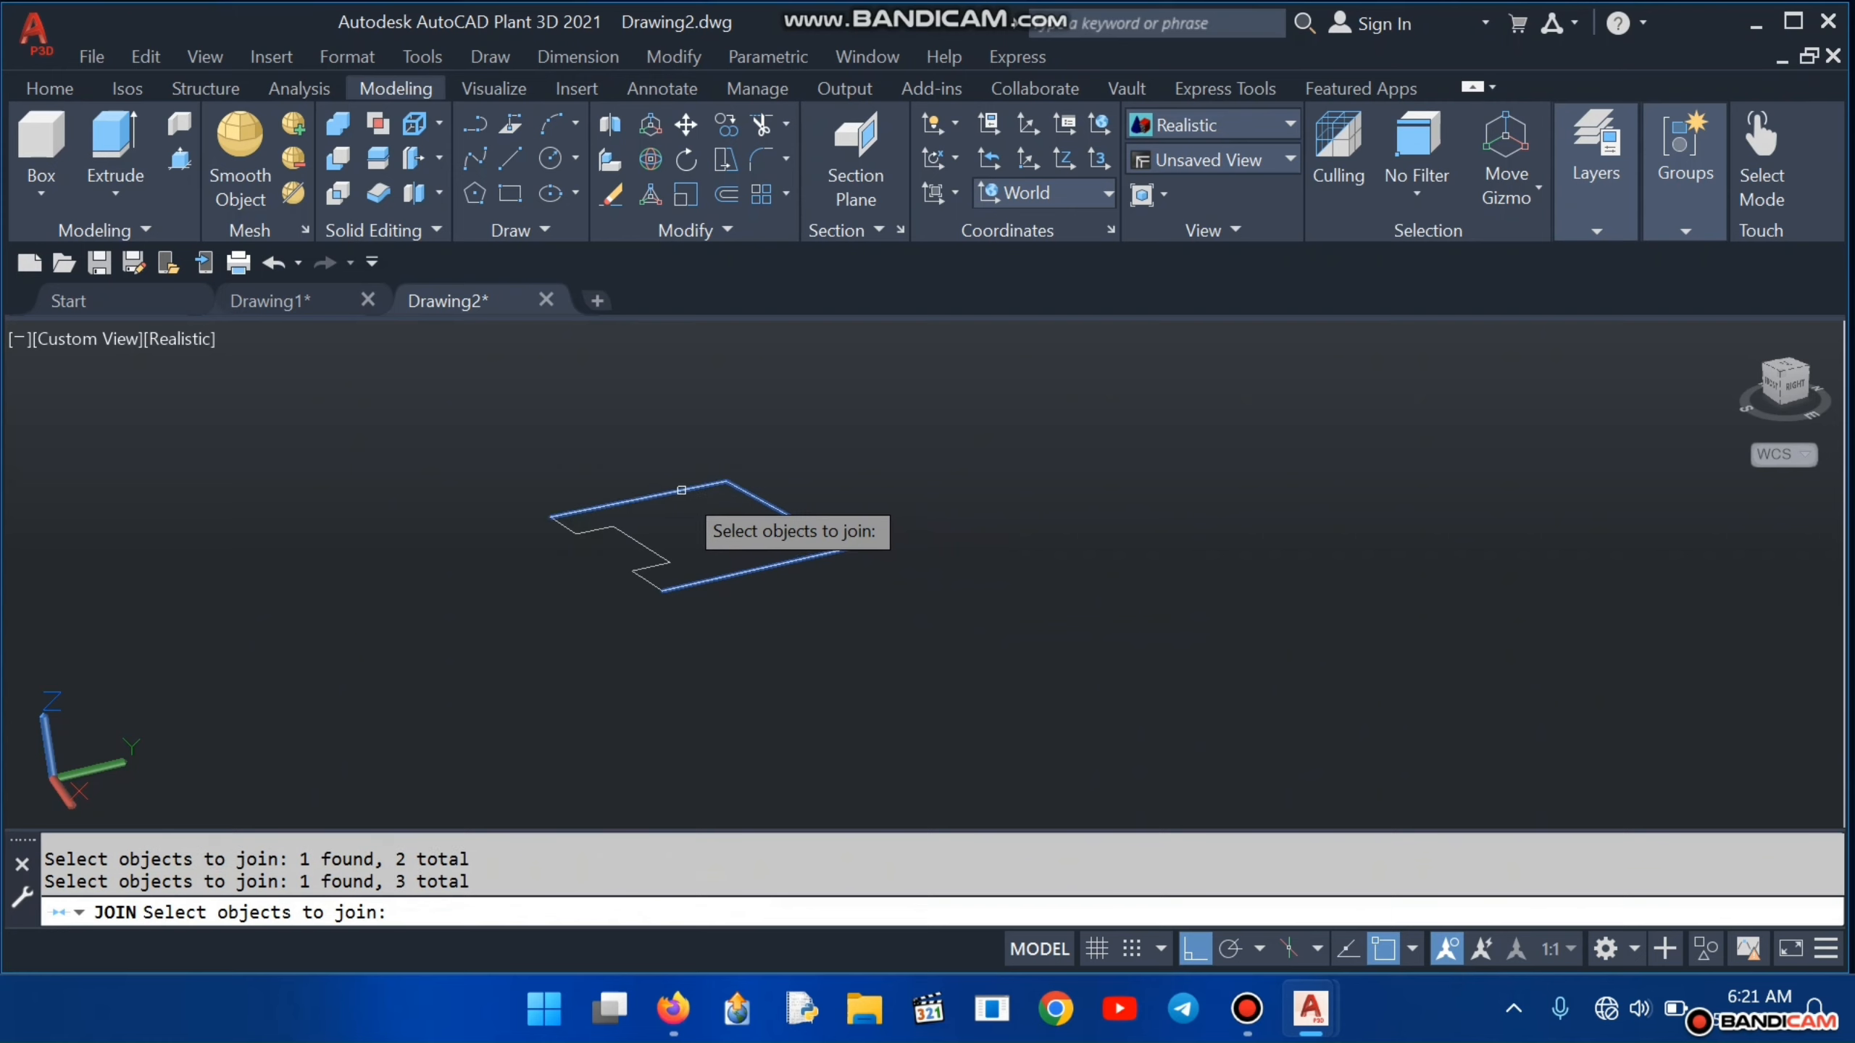
left_click(562, 525)
left_click(604, 529)
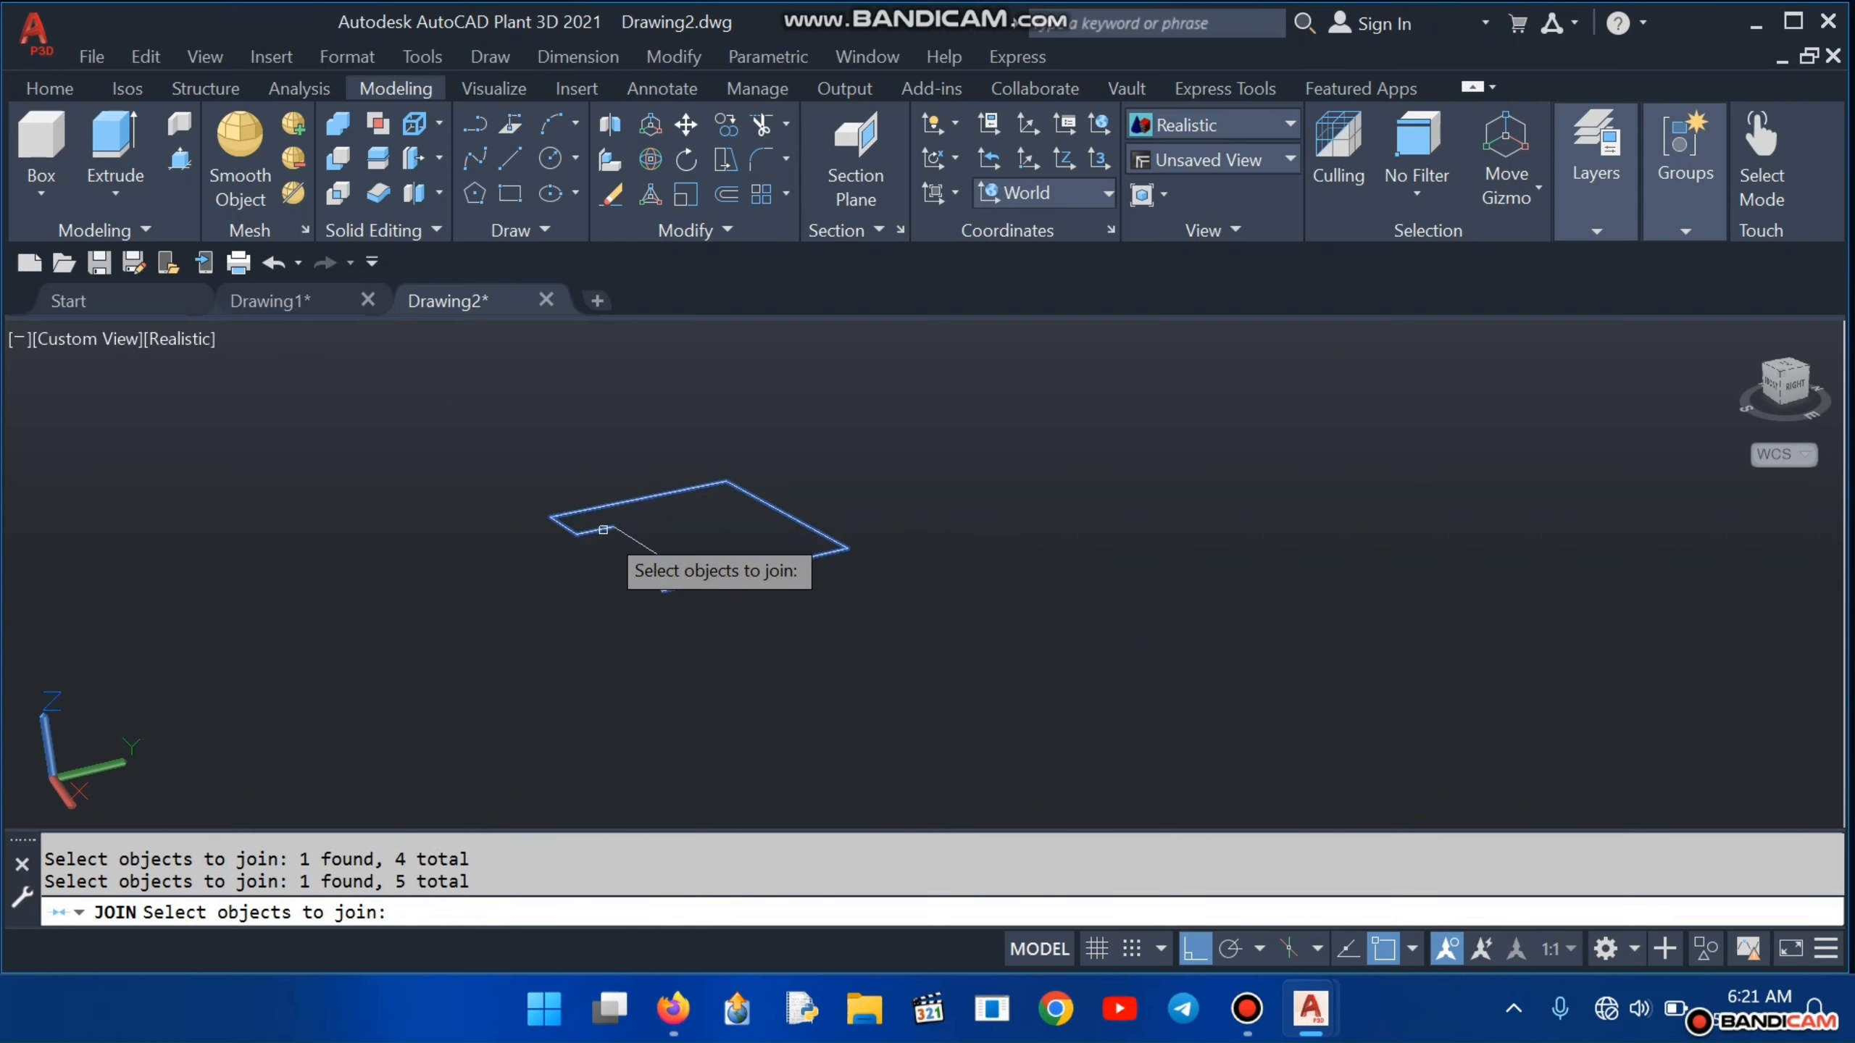
left_click(646, 551)
left_click(648, 564)
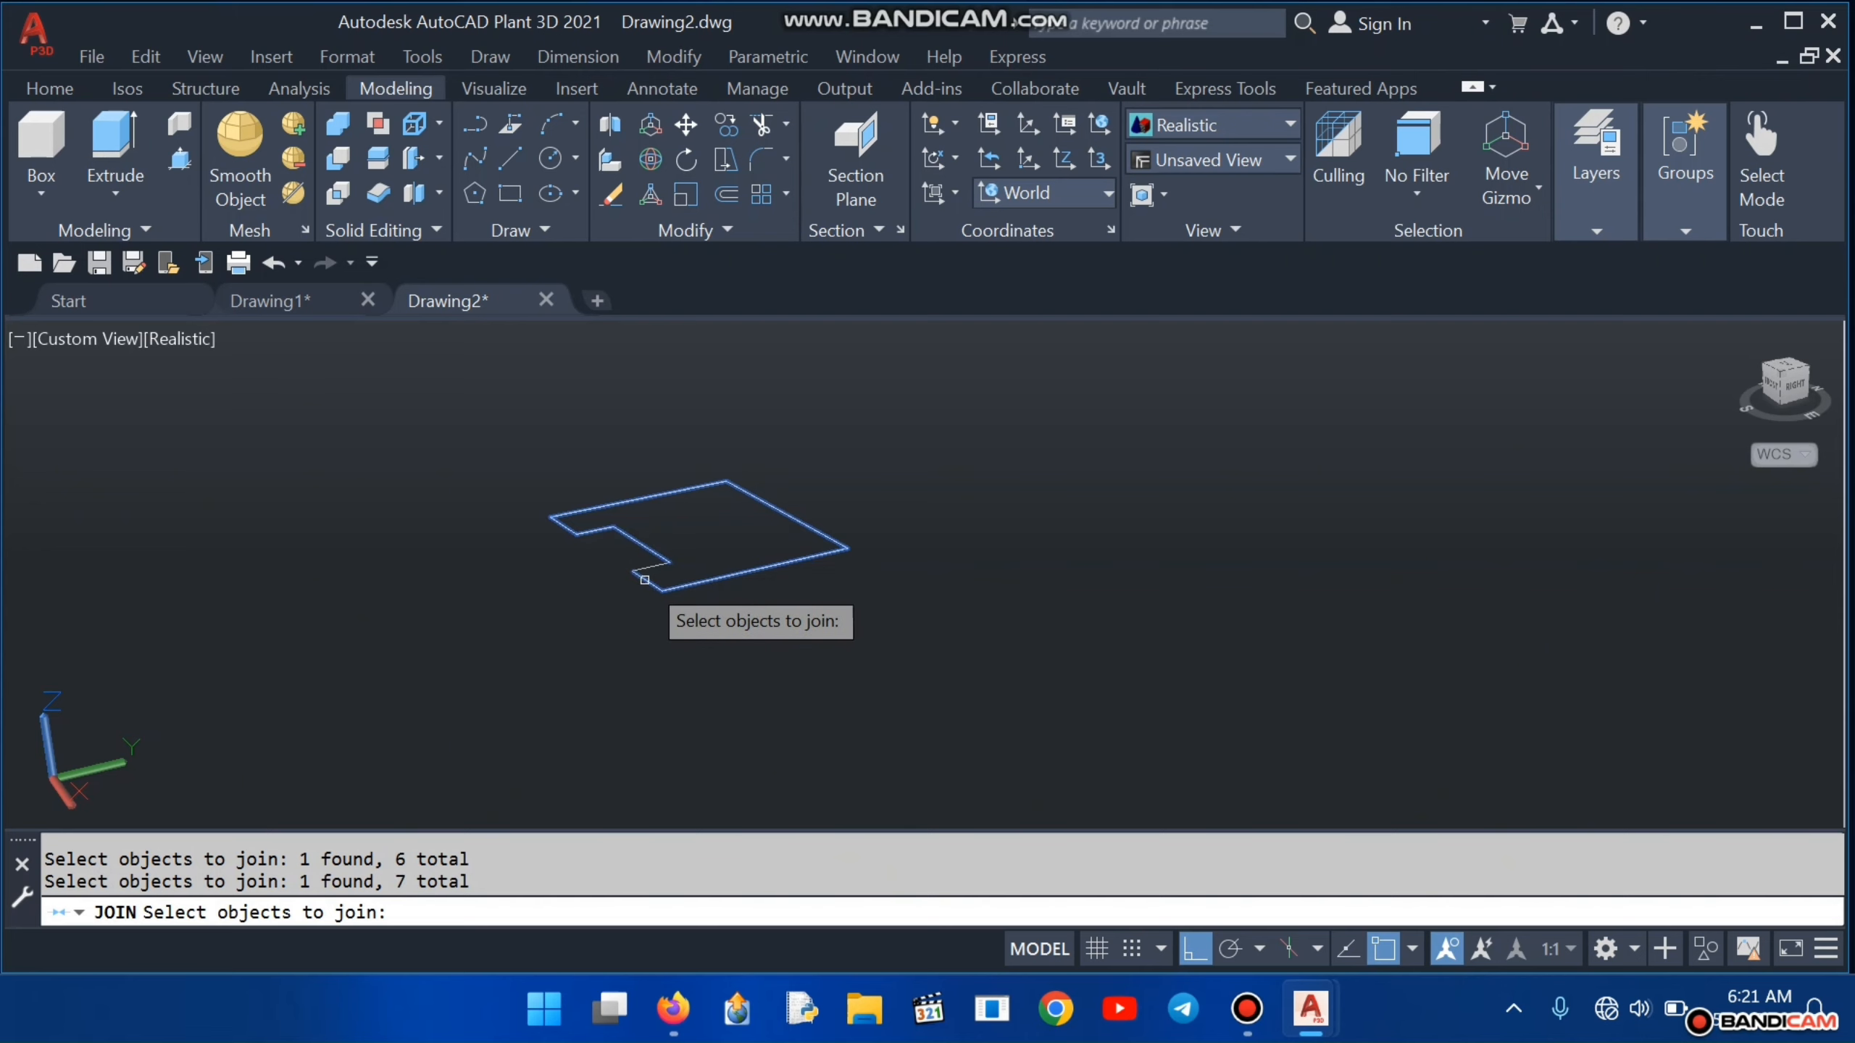
left_click(647, 580)
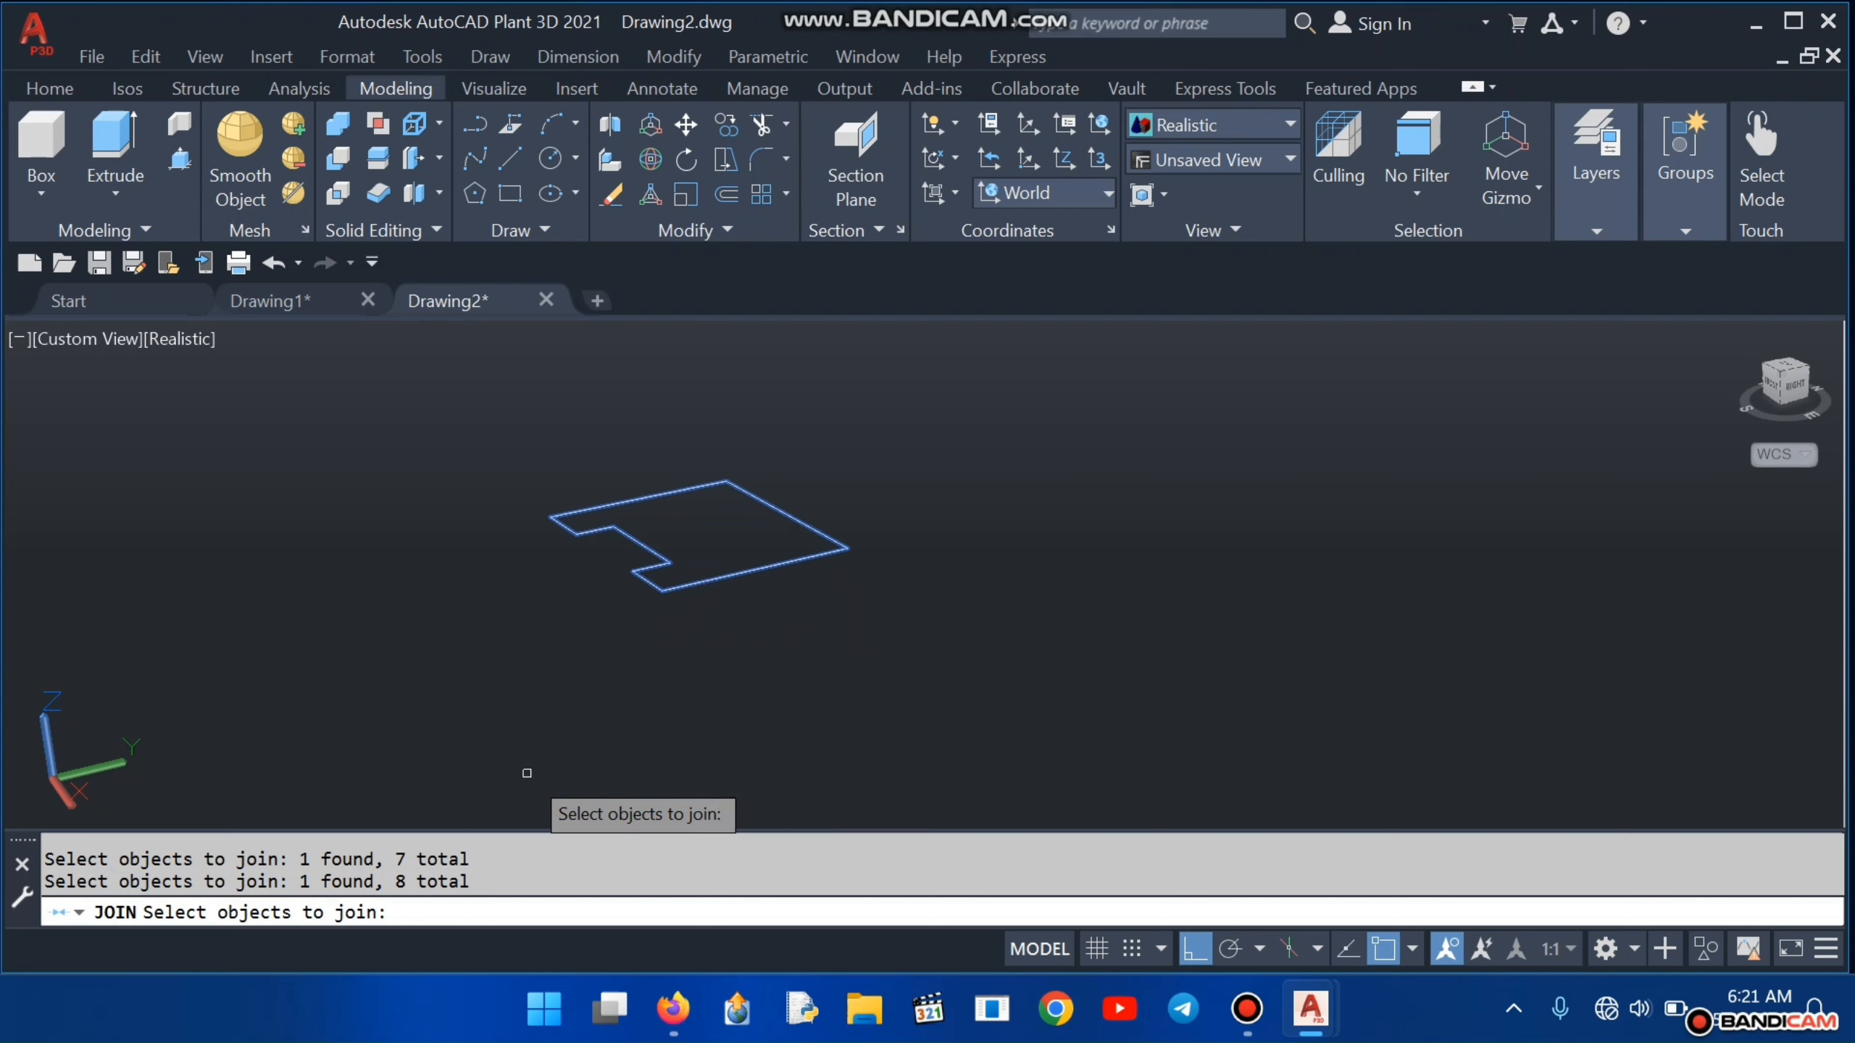
key("Return")
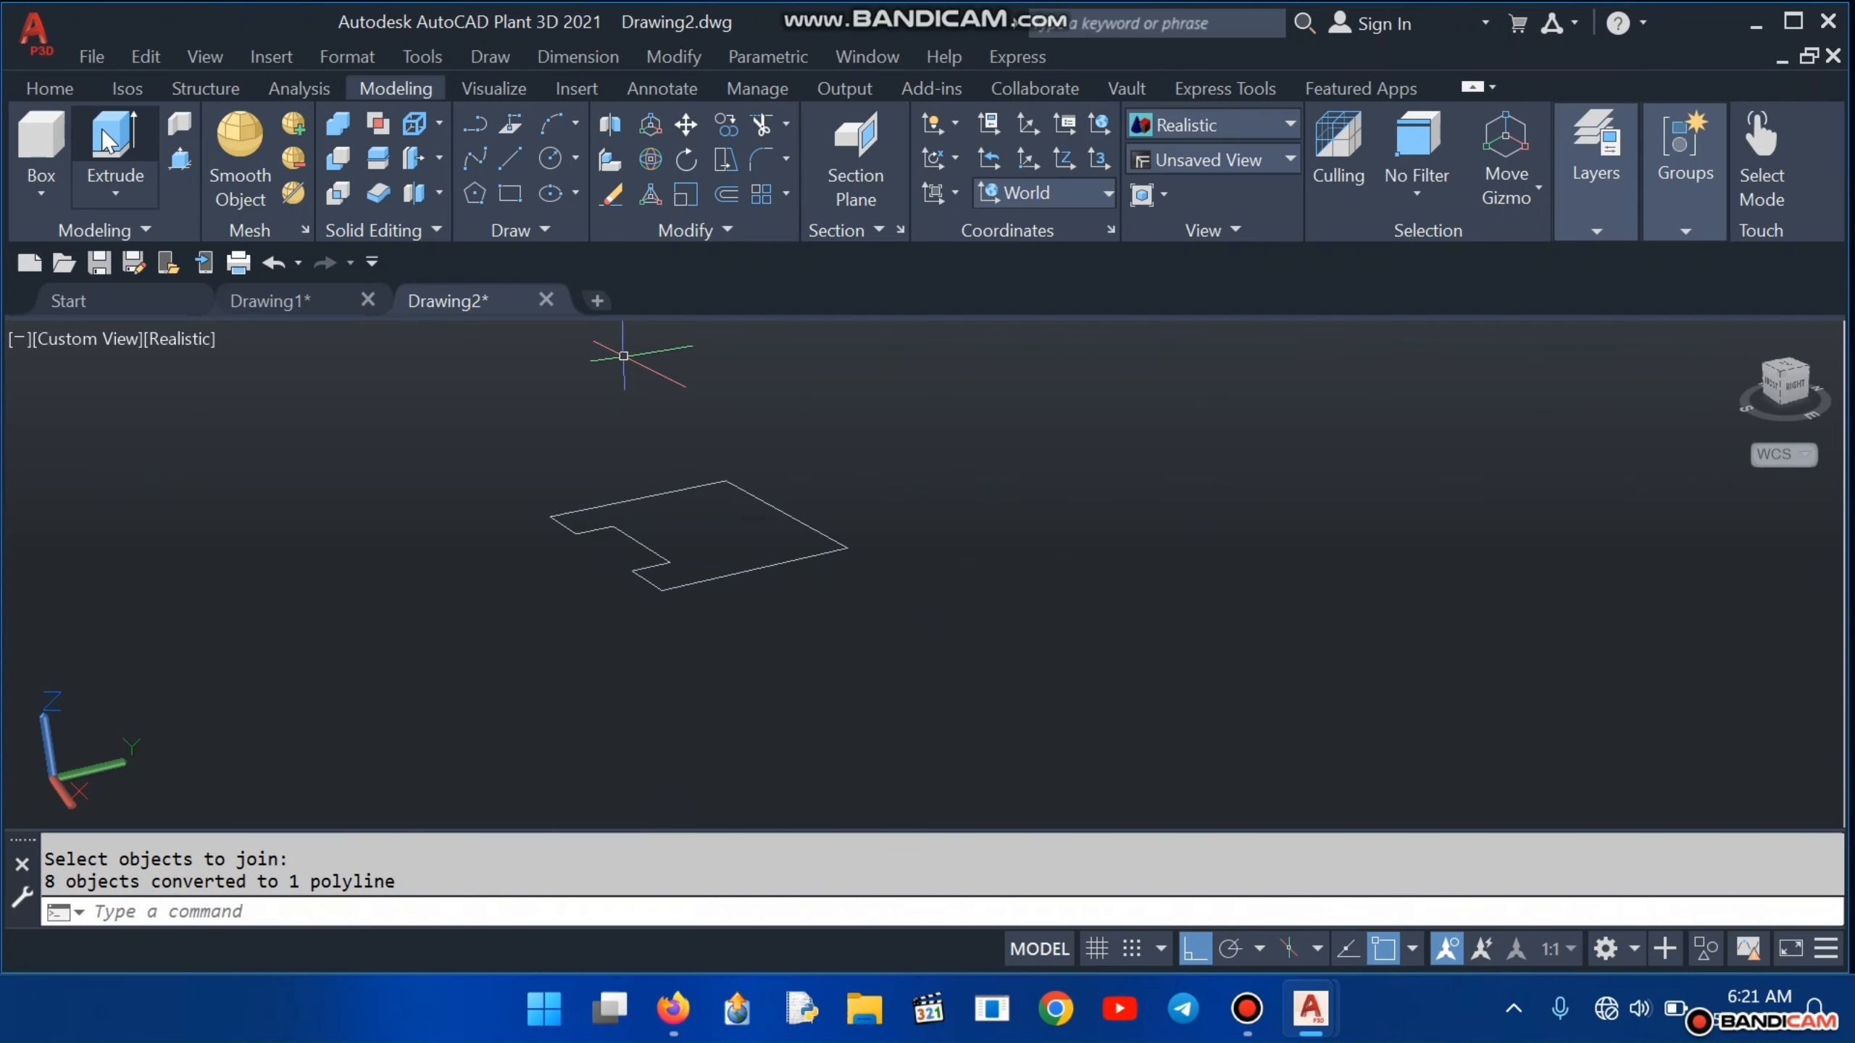
Step: Extrude the closed notched polyline upward to a height of 20
left_click(115, 150)
left_click(708, 578)
key("Return")
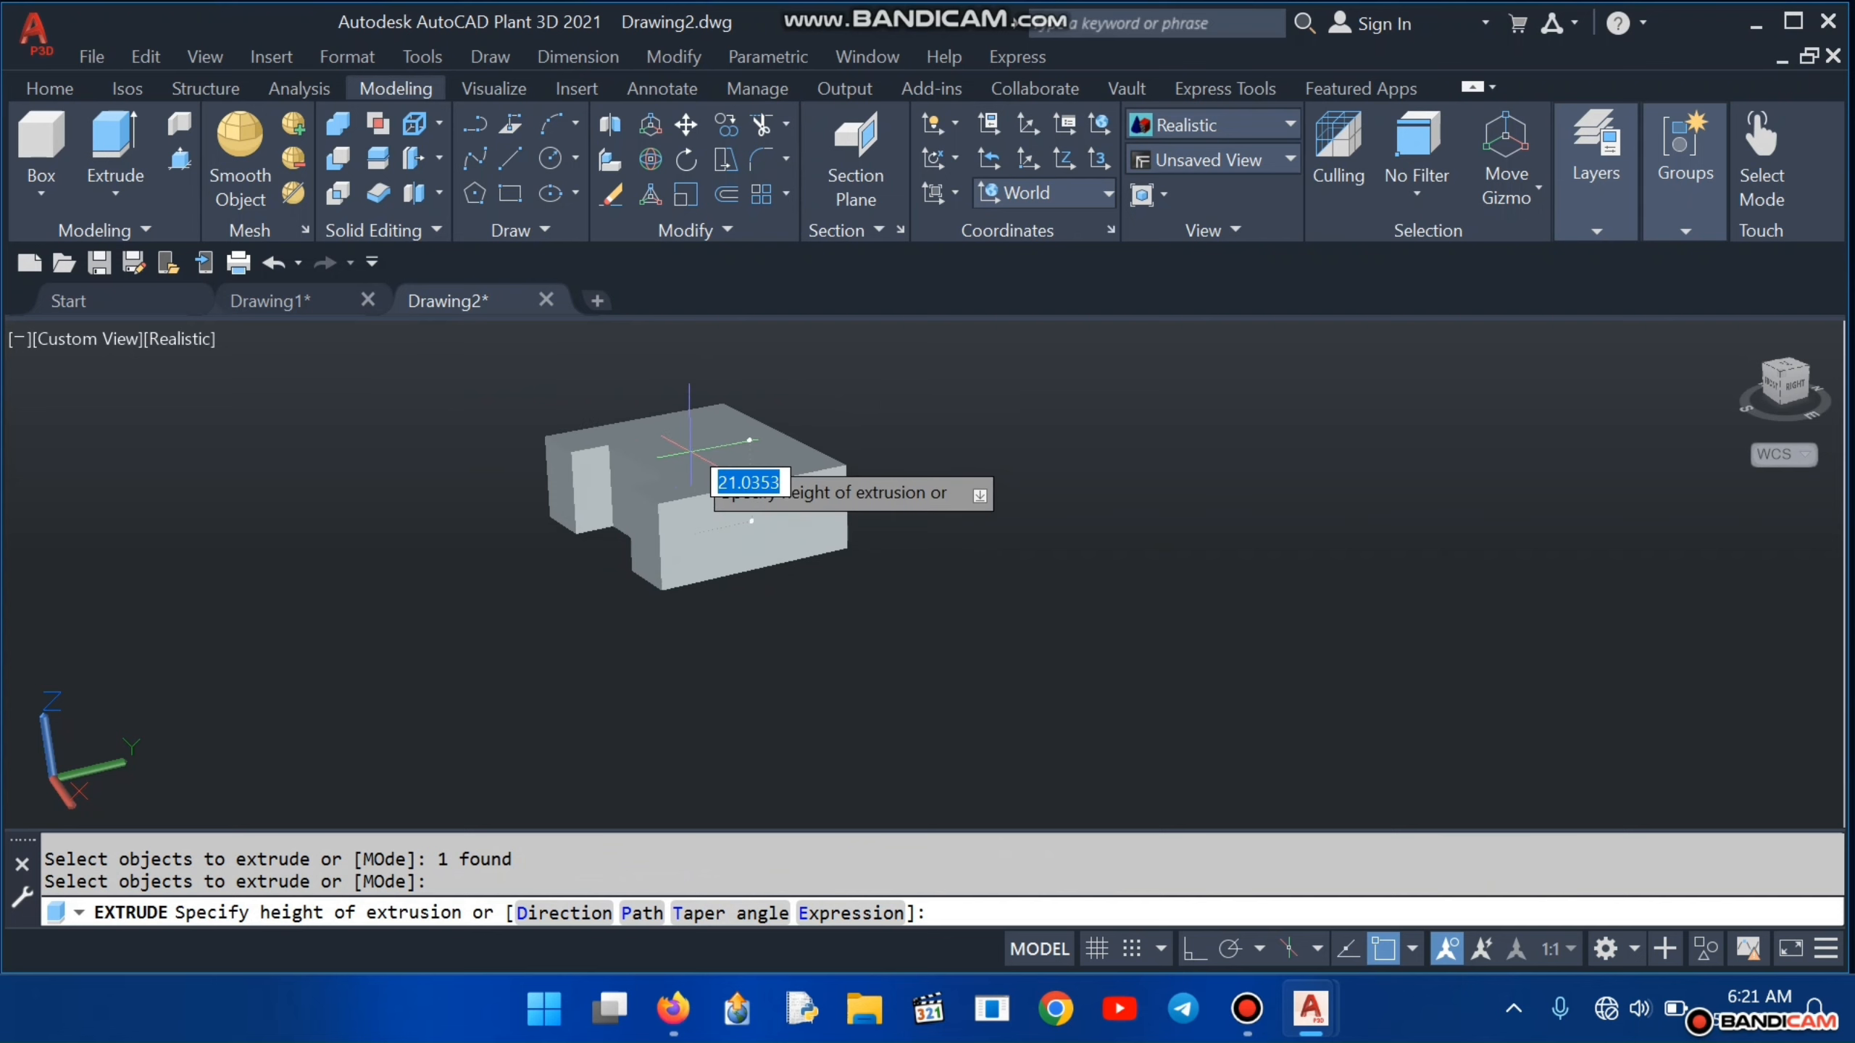
type("29")
key("BackSpace")
type("0")
key("Return")
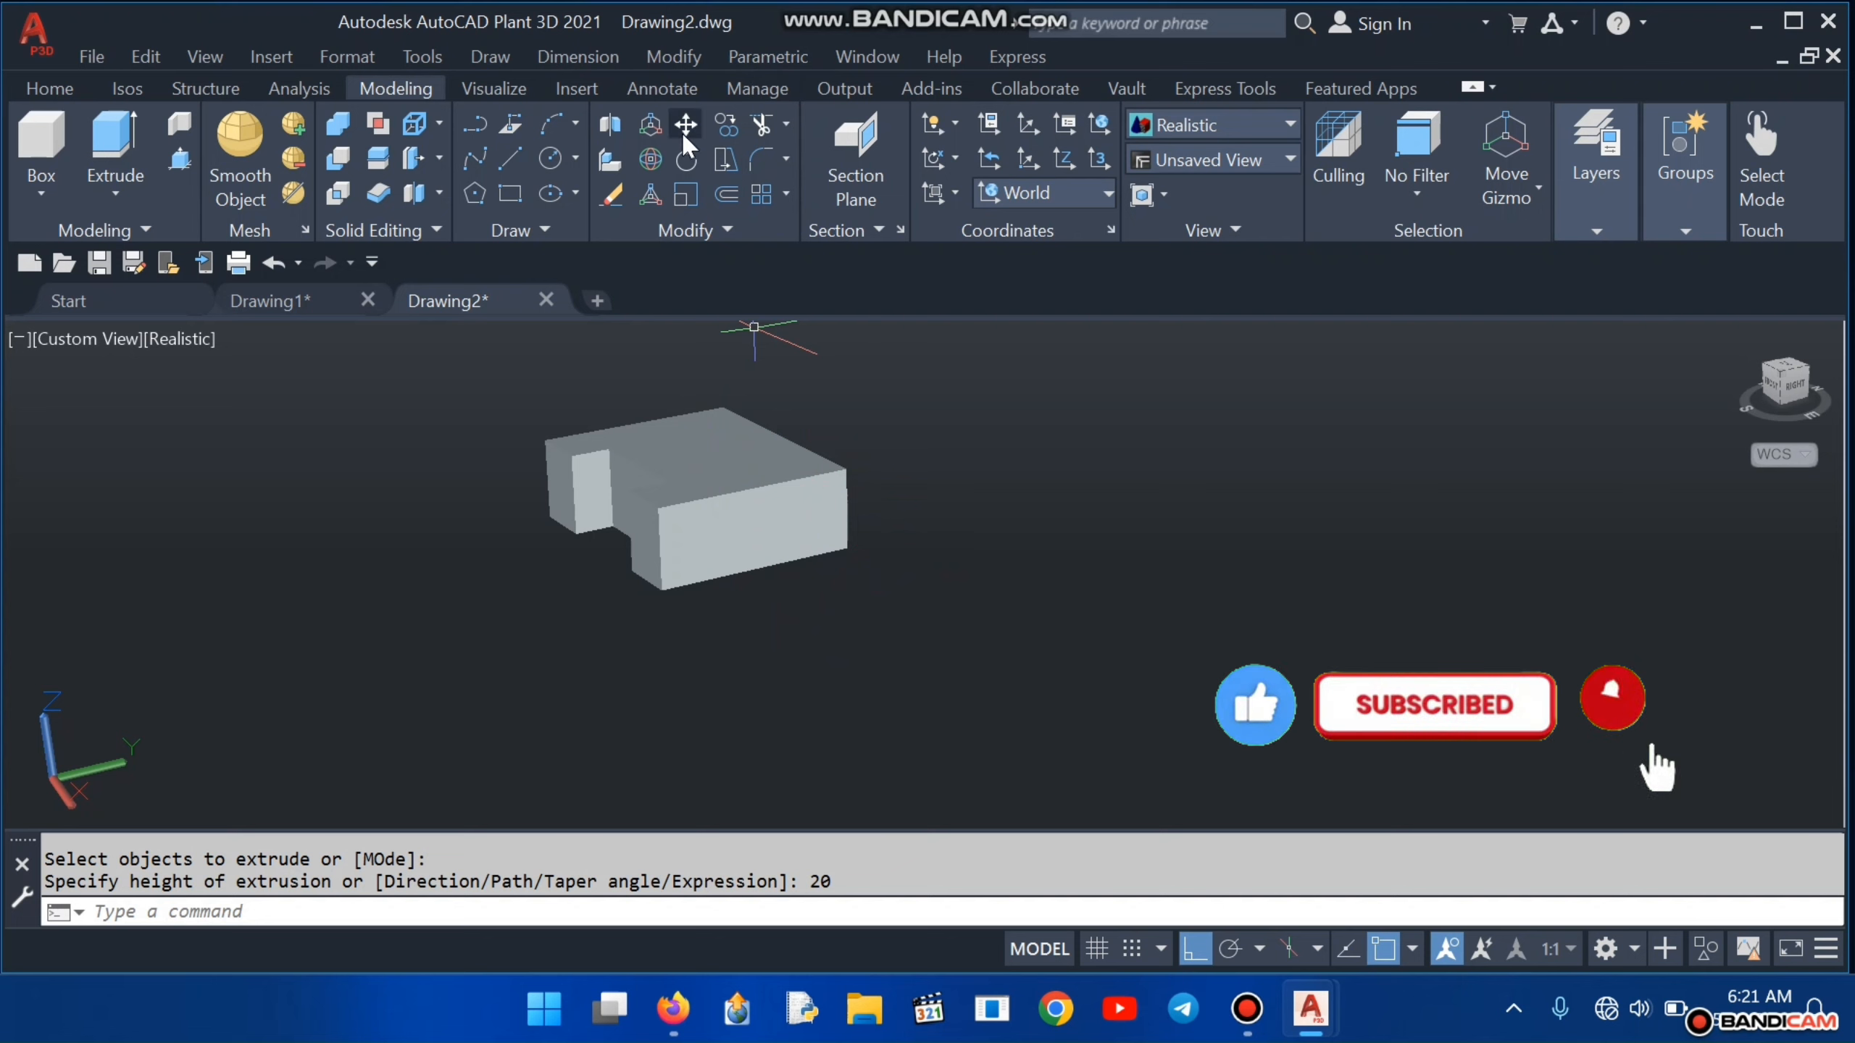
Step: Move the extruded notched block away from its original position, toward the UCS icon
left_click(685, 502)
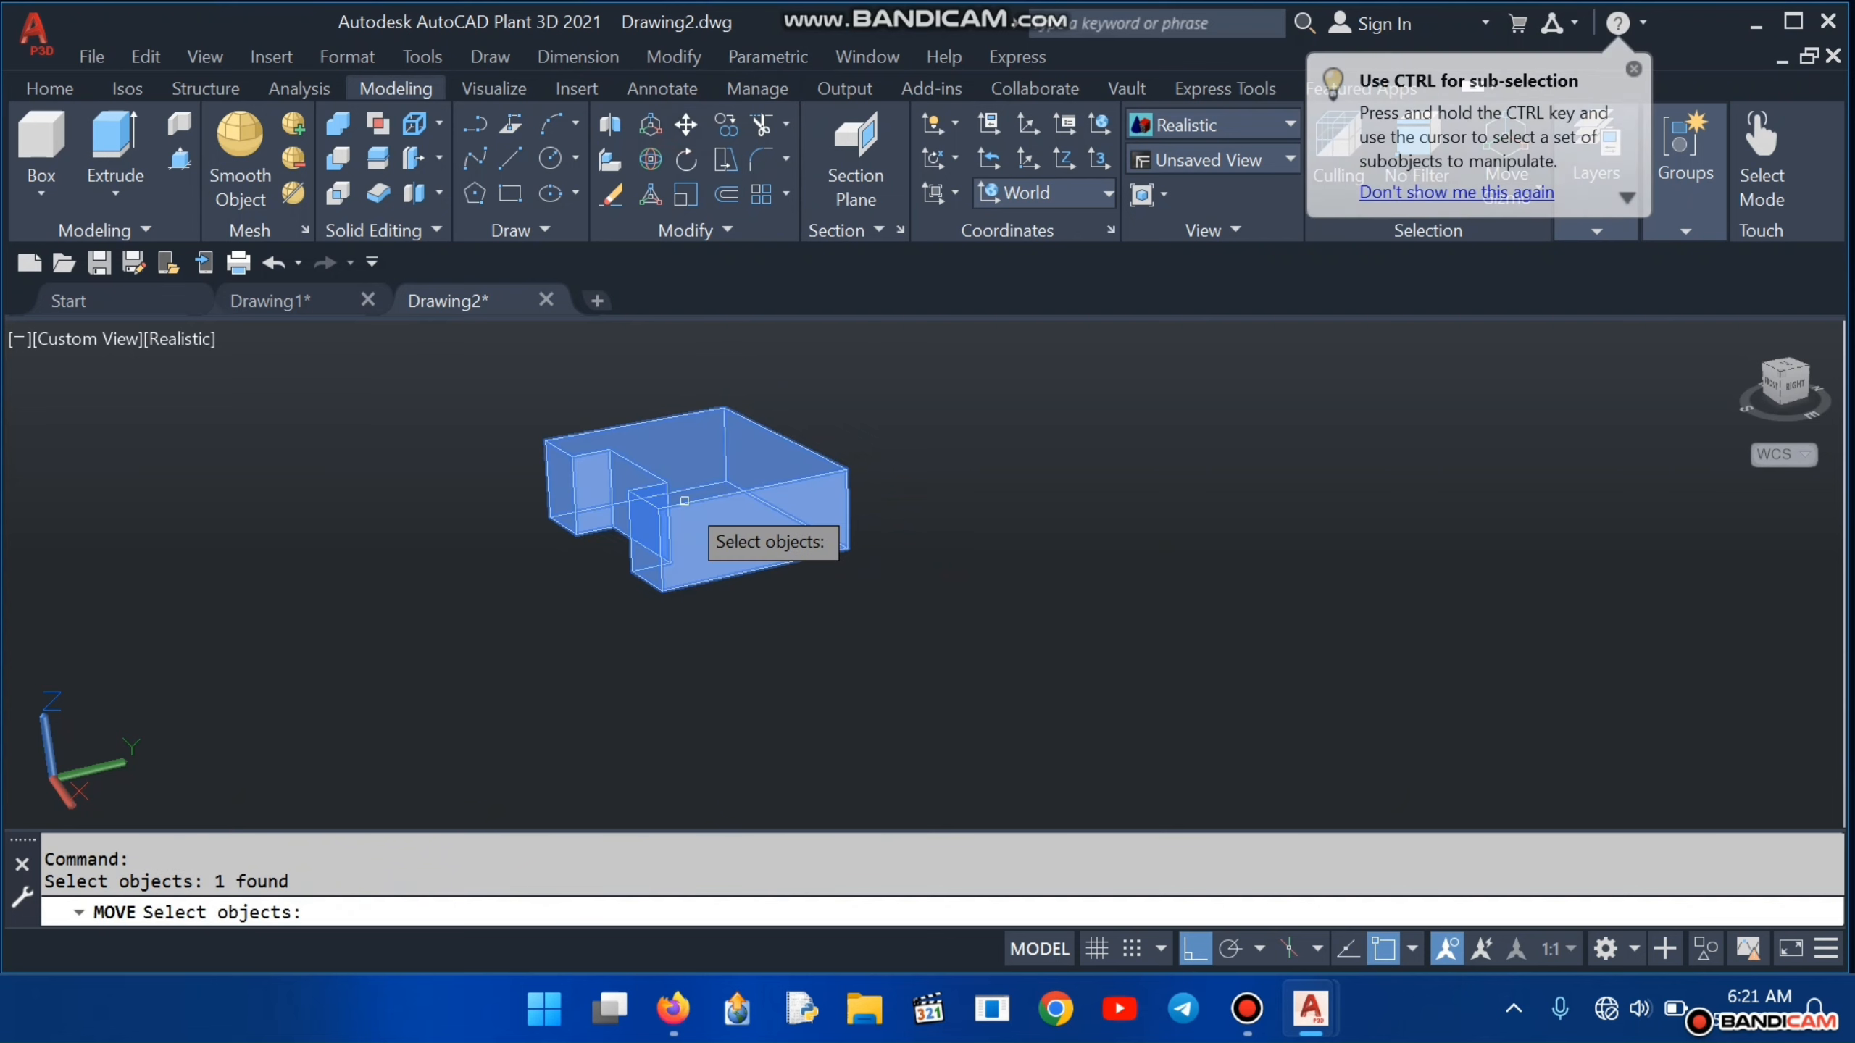
key("Return")
left_click(685, 502)
left_click(135, 512)
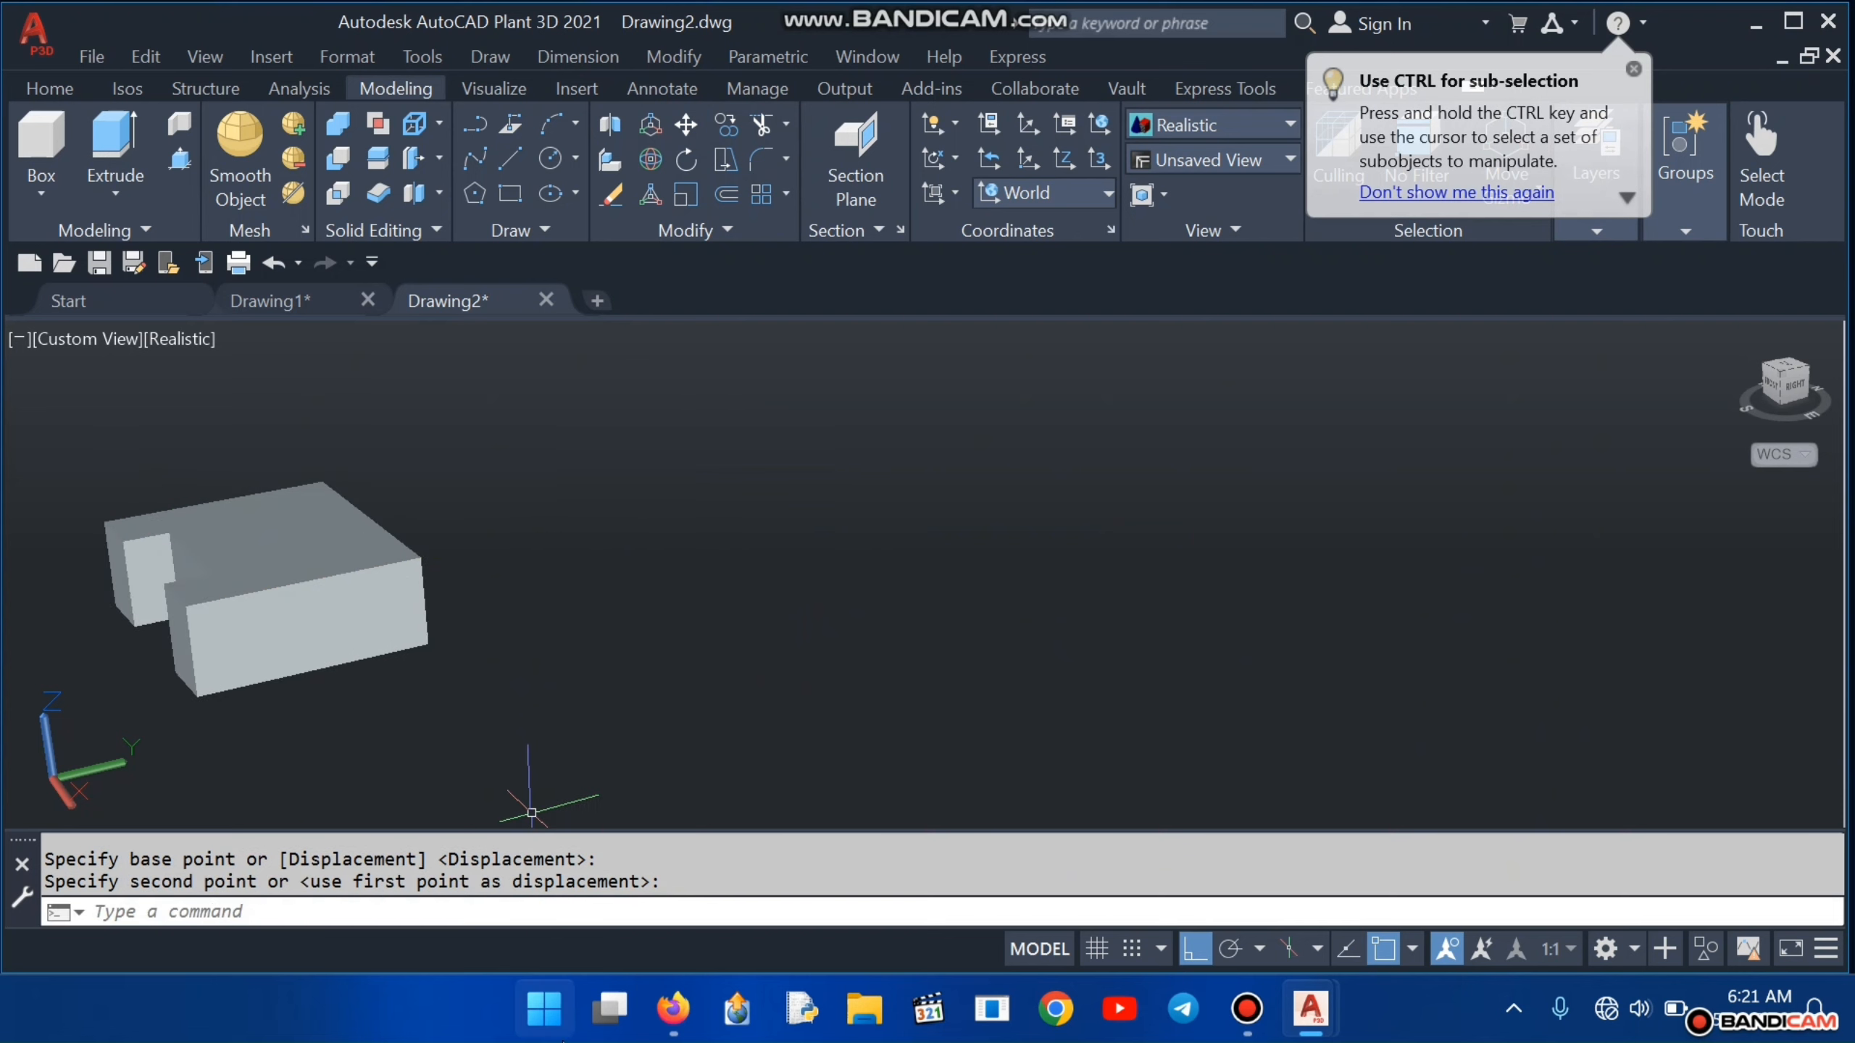
Step: Check the dimensions in the reference PDF, and draw a 60-unit line along positive X in the empty space beside the block
mouse_move(662, 1014)
left_click(672, 914)
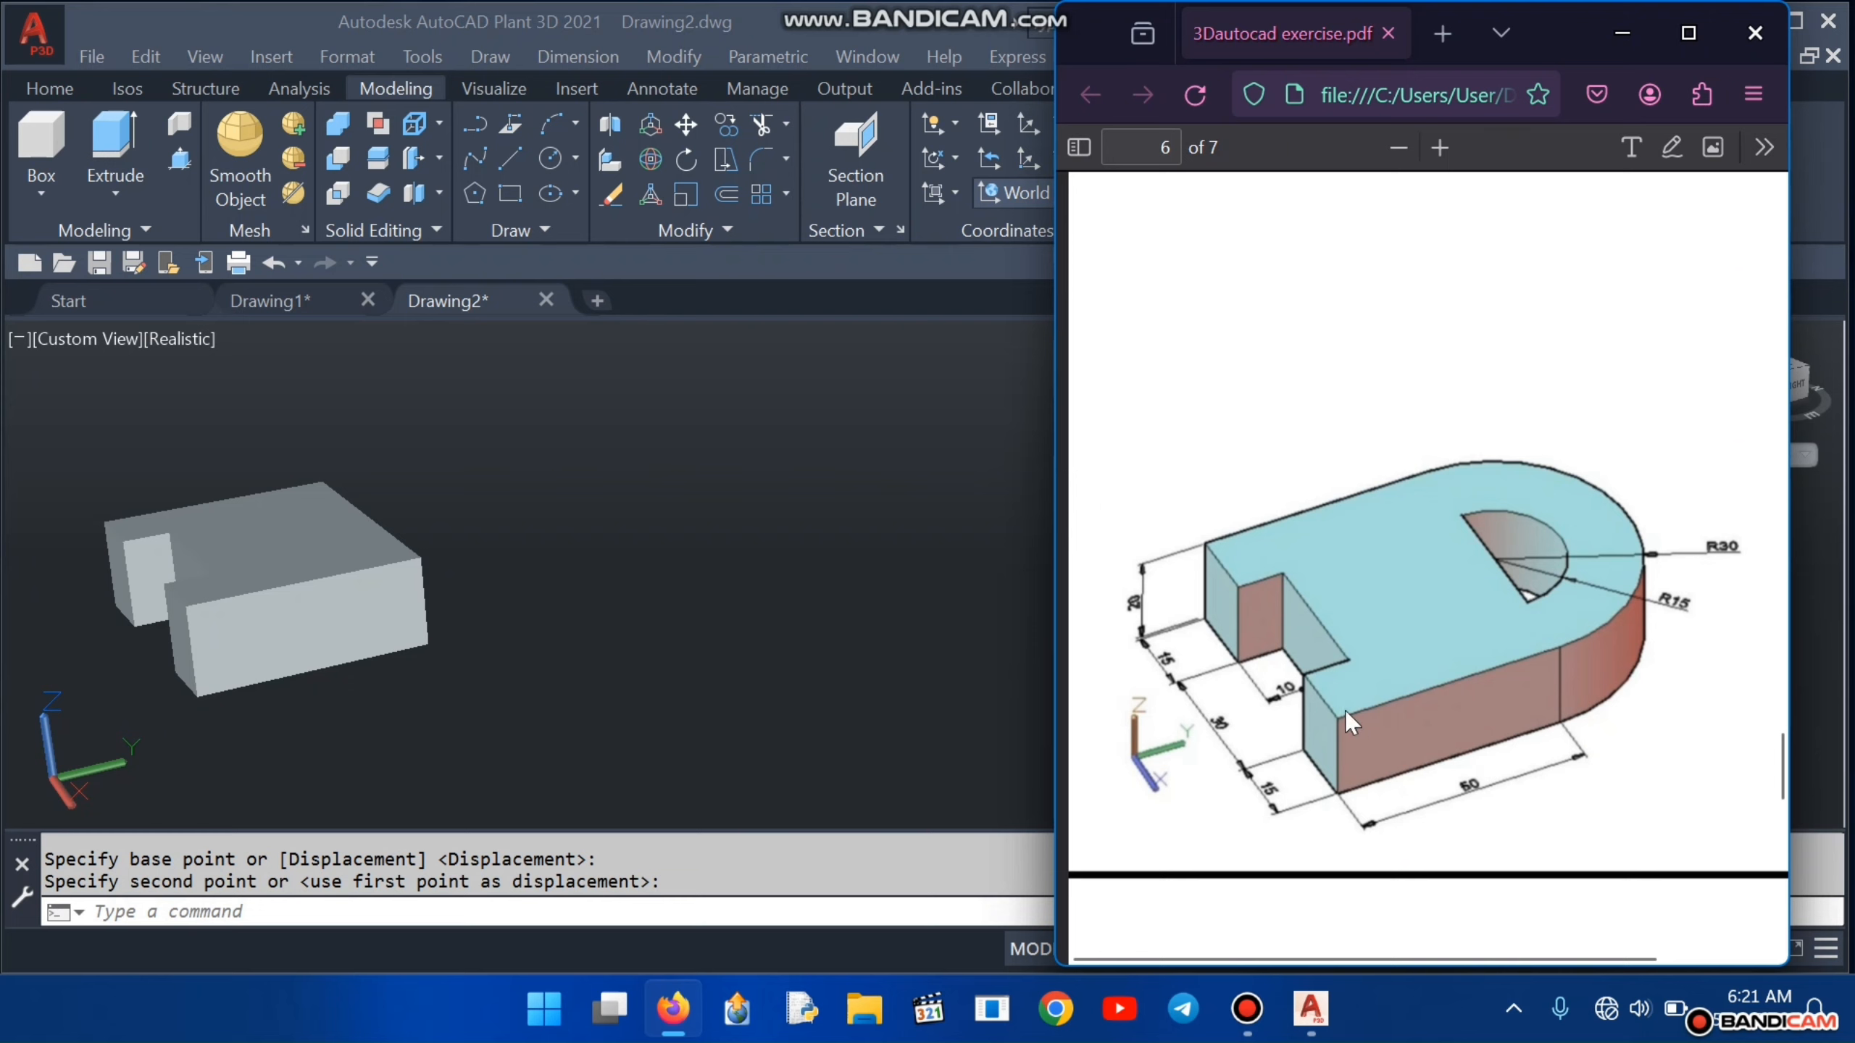
left_click(1621, 32)
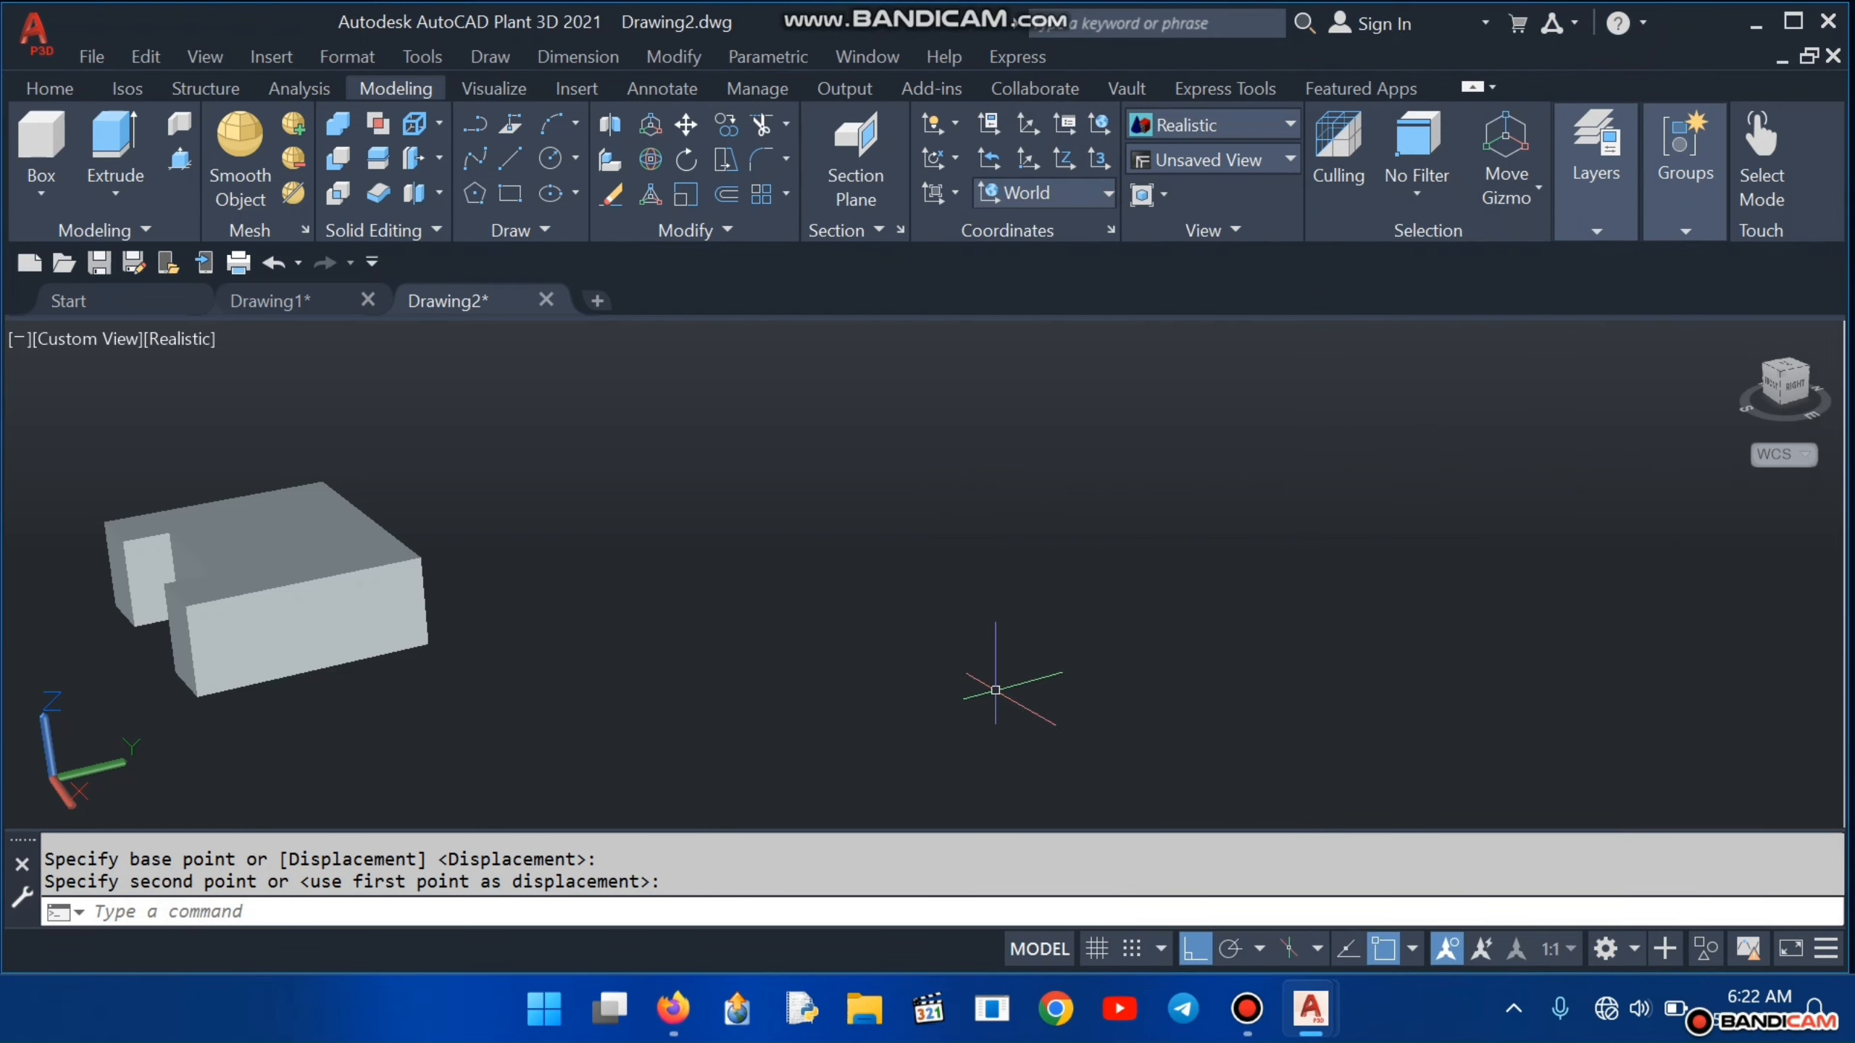
left_click(514, 161)
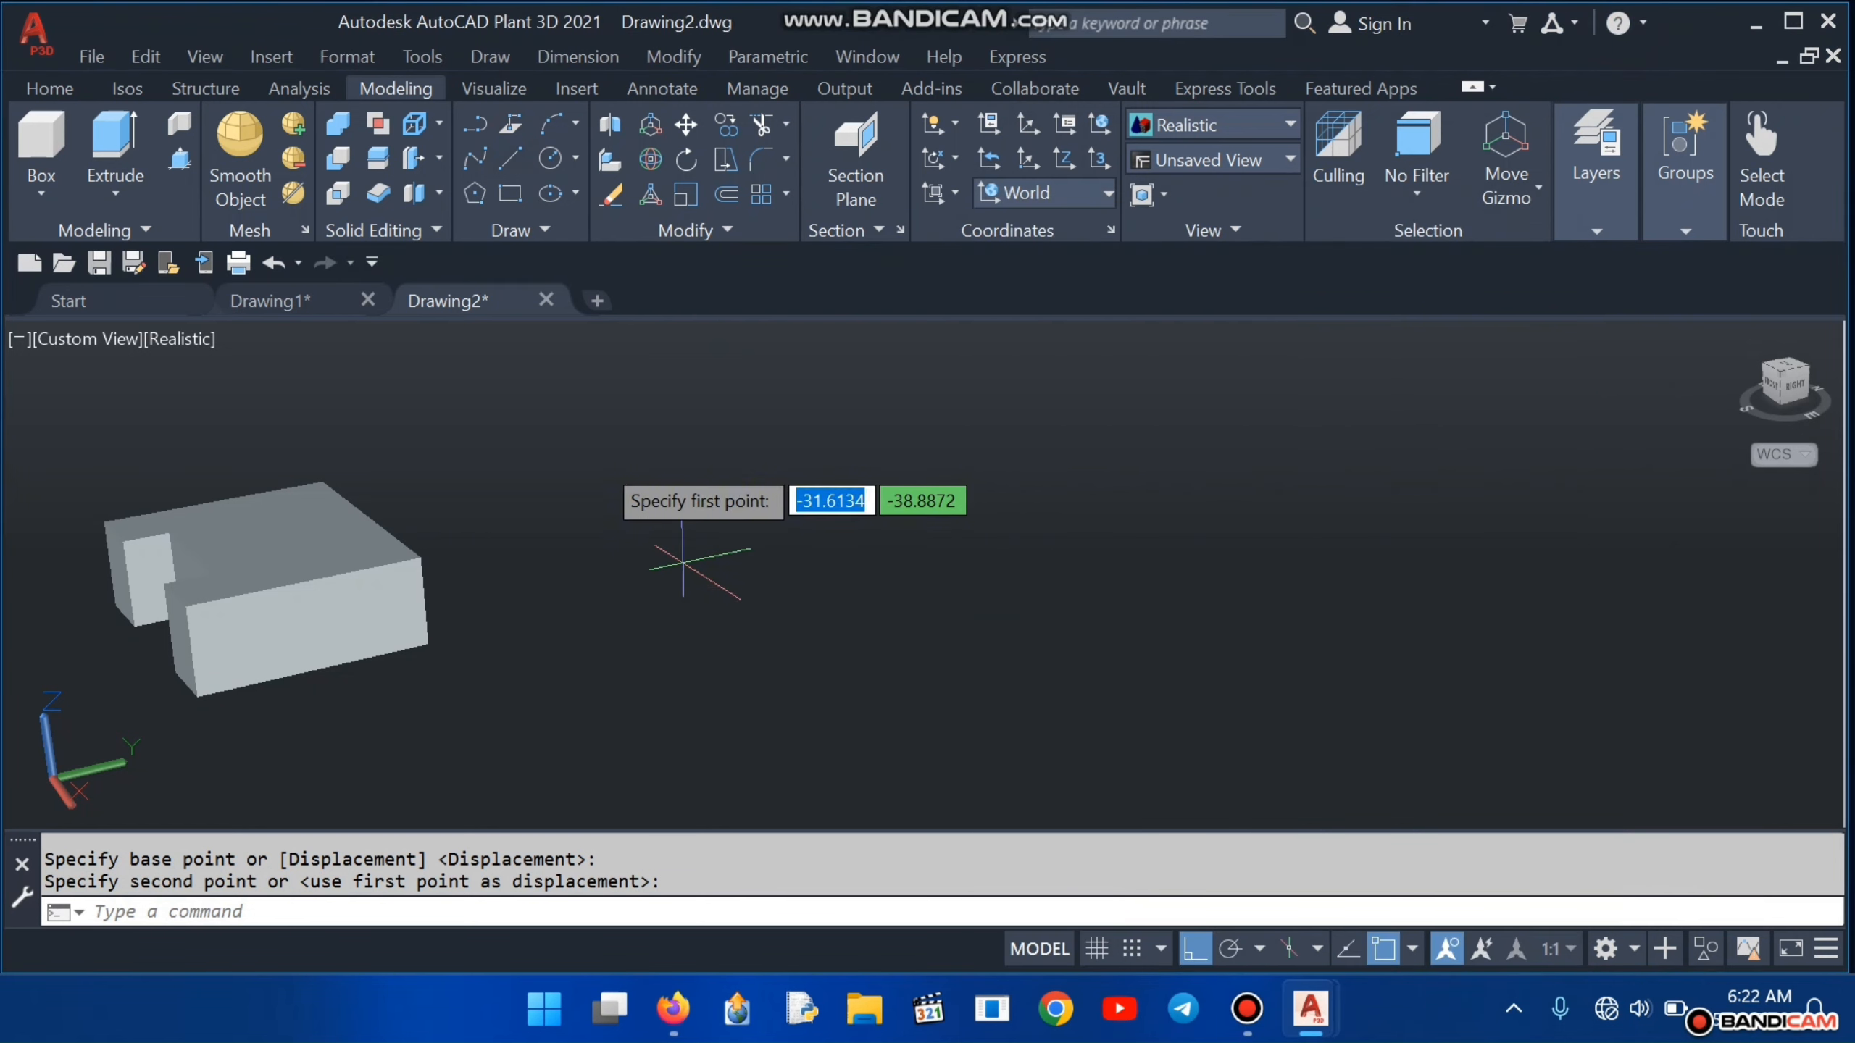
left_click(619, 499)
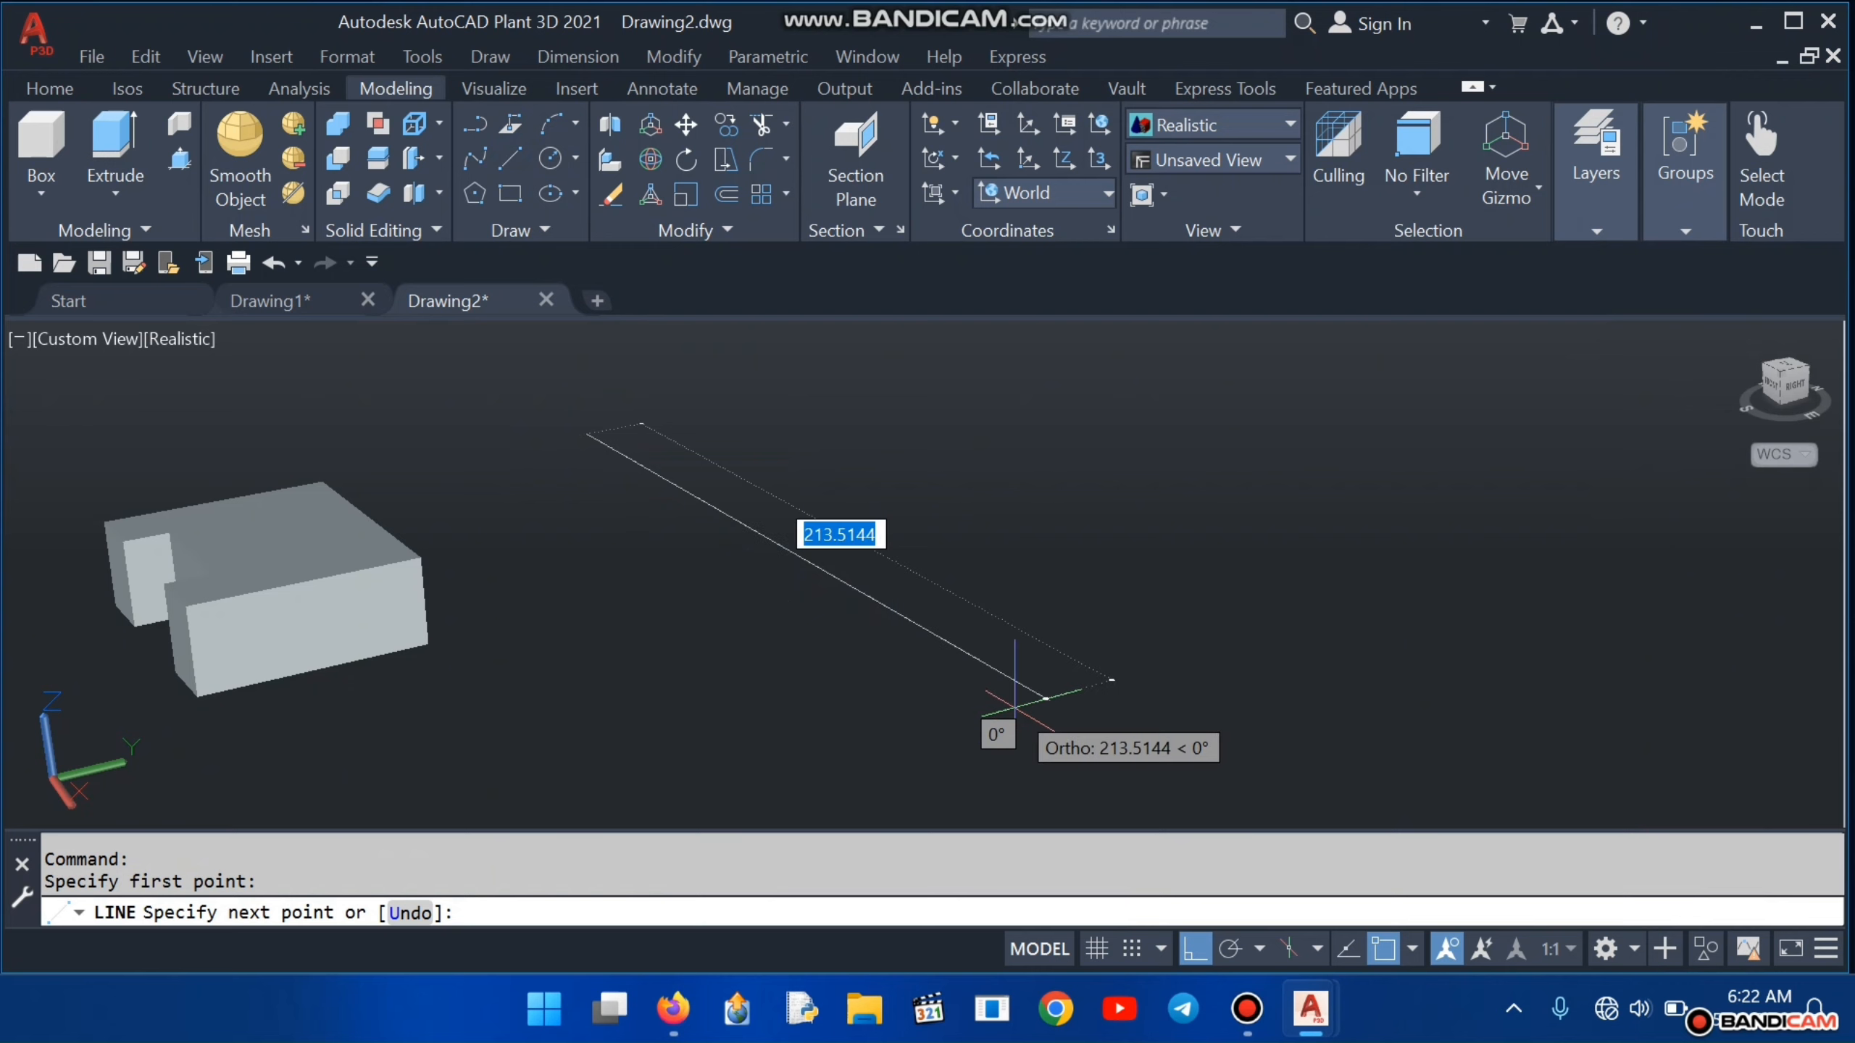
type("60")
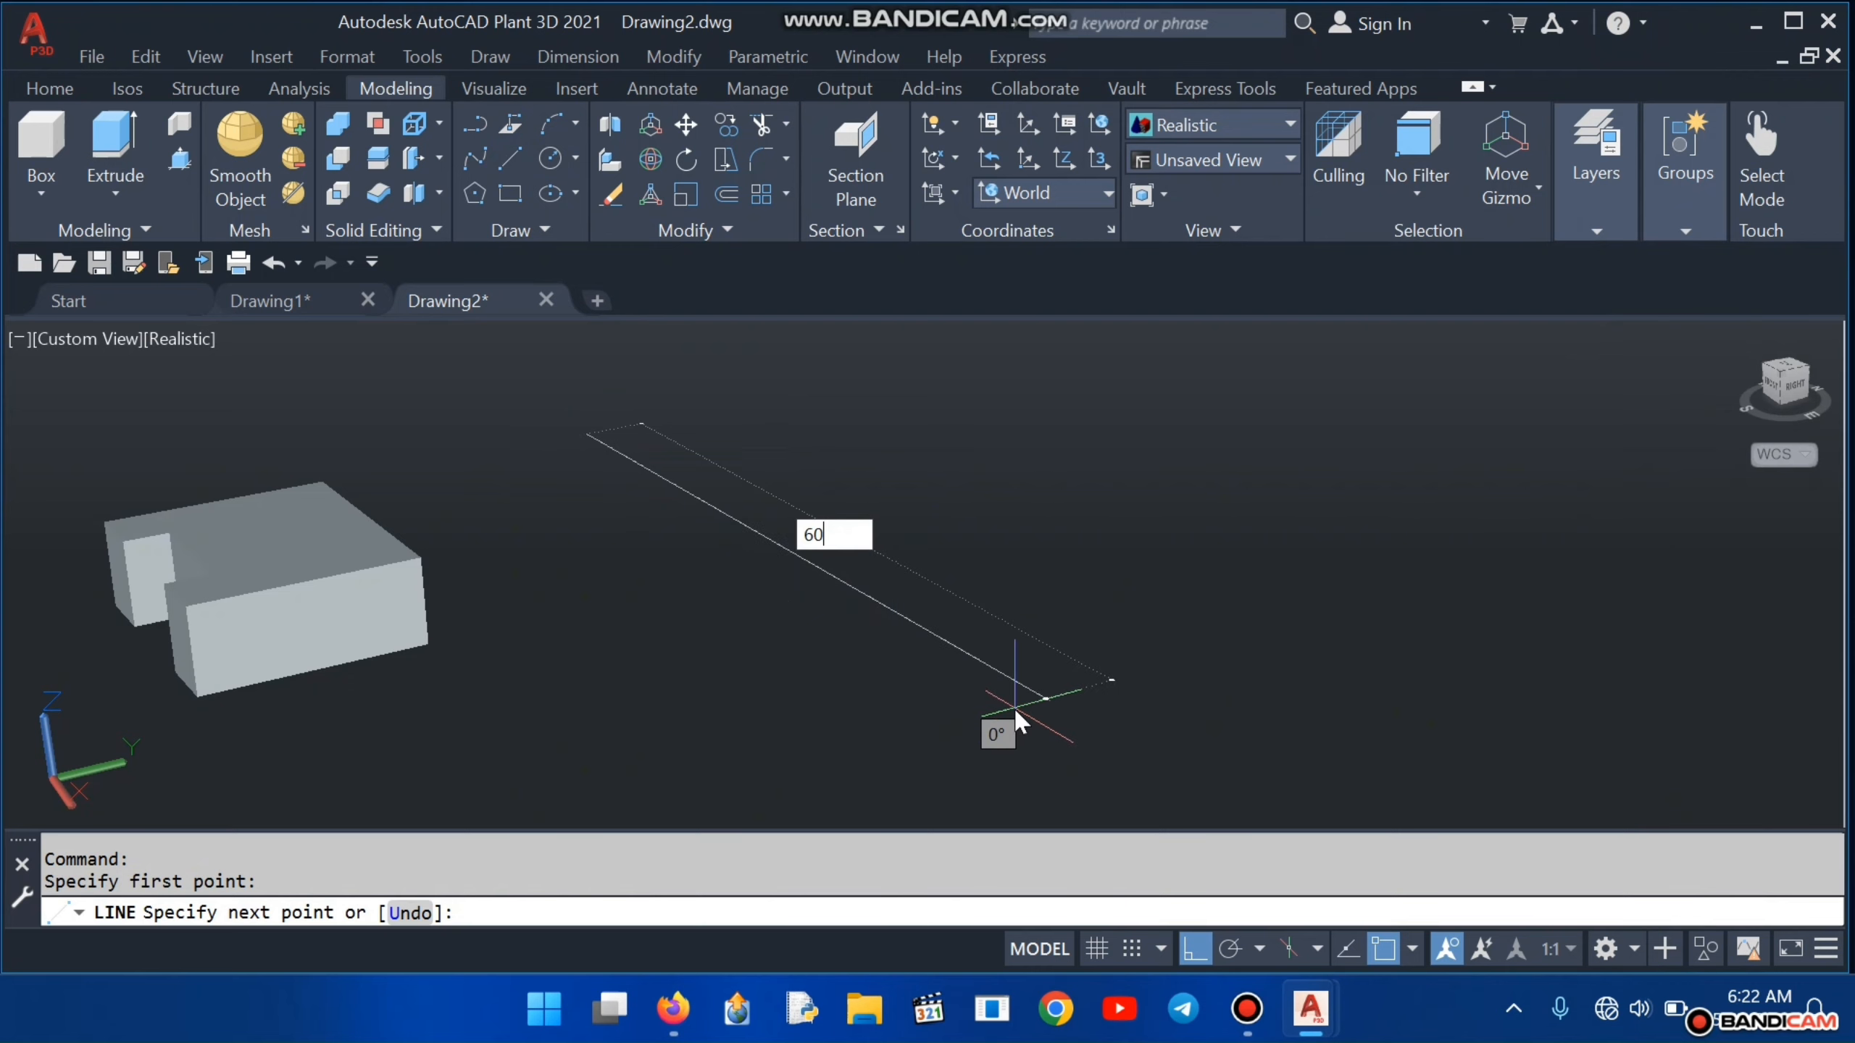
Step: Draw a circle of radius 15 centred on the midpoint of the 60-unit line
left_click(573, 158)
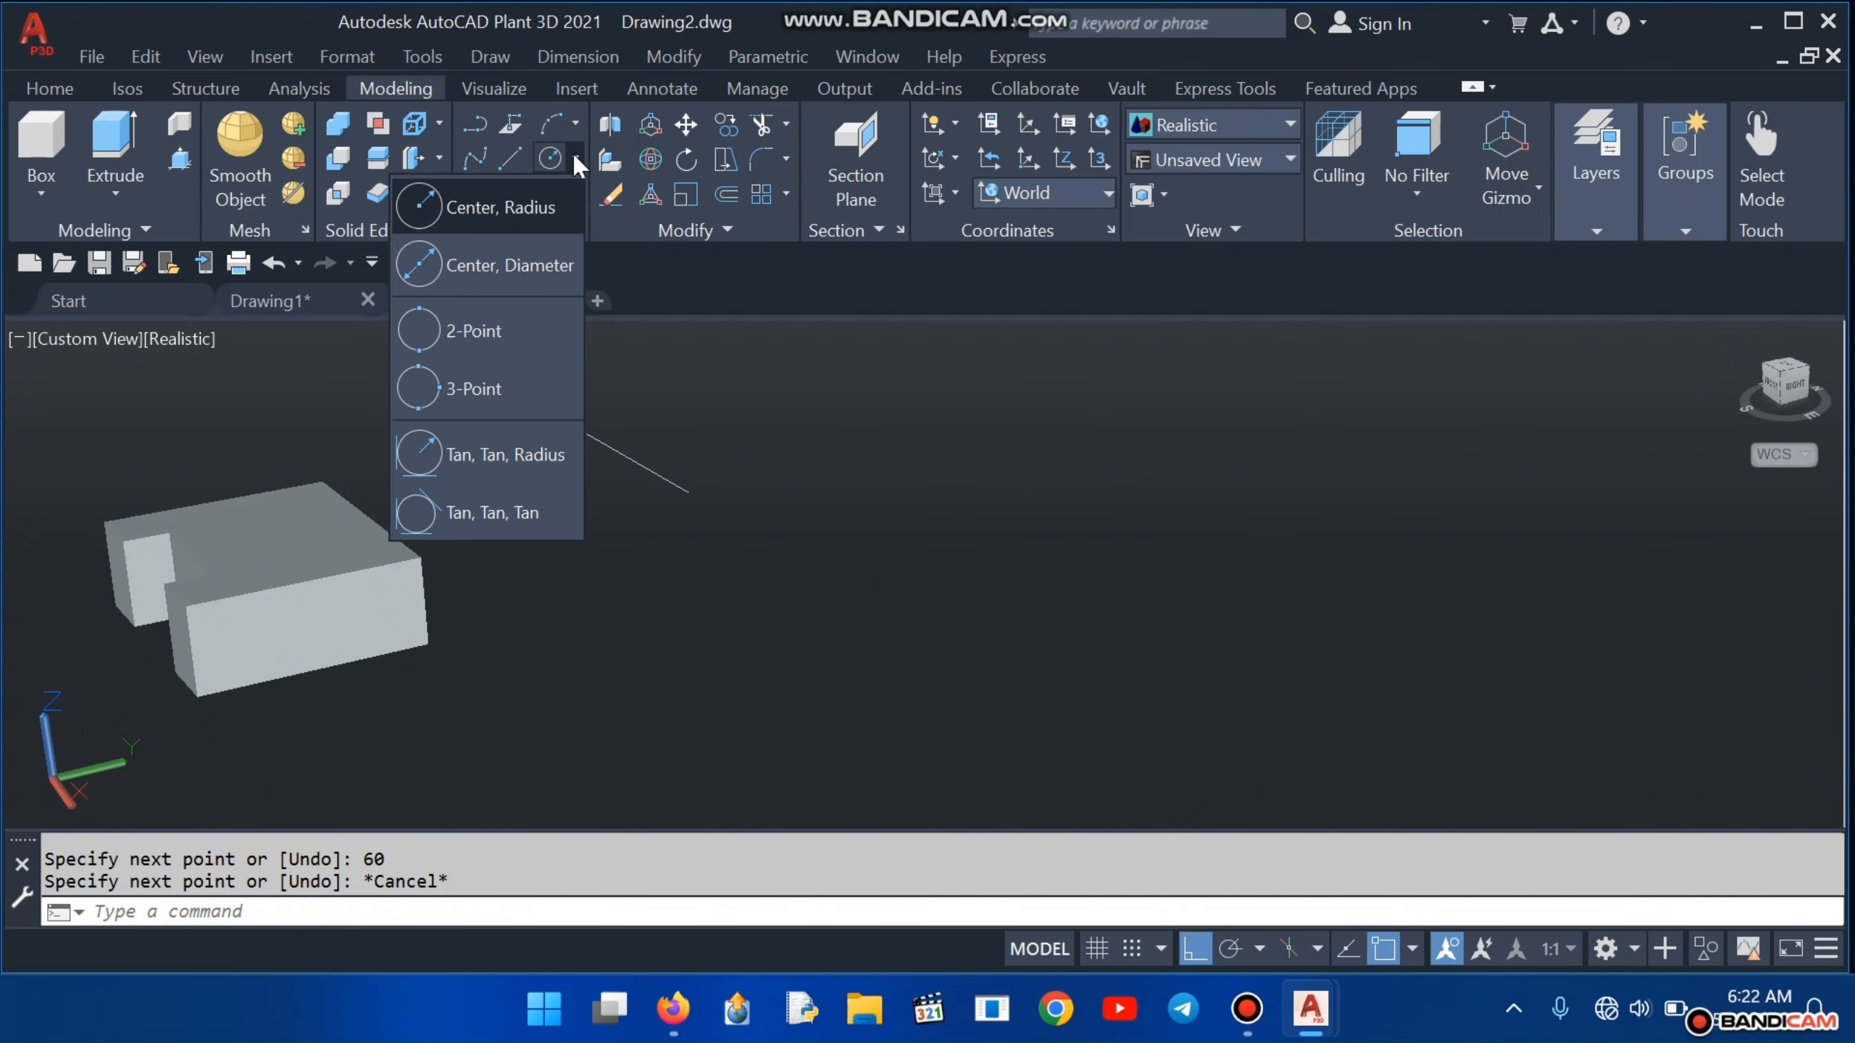
left_click(528, 204)
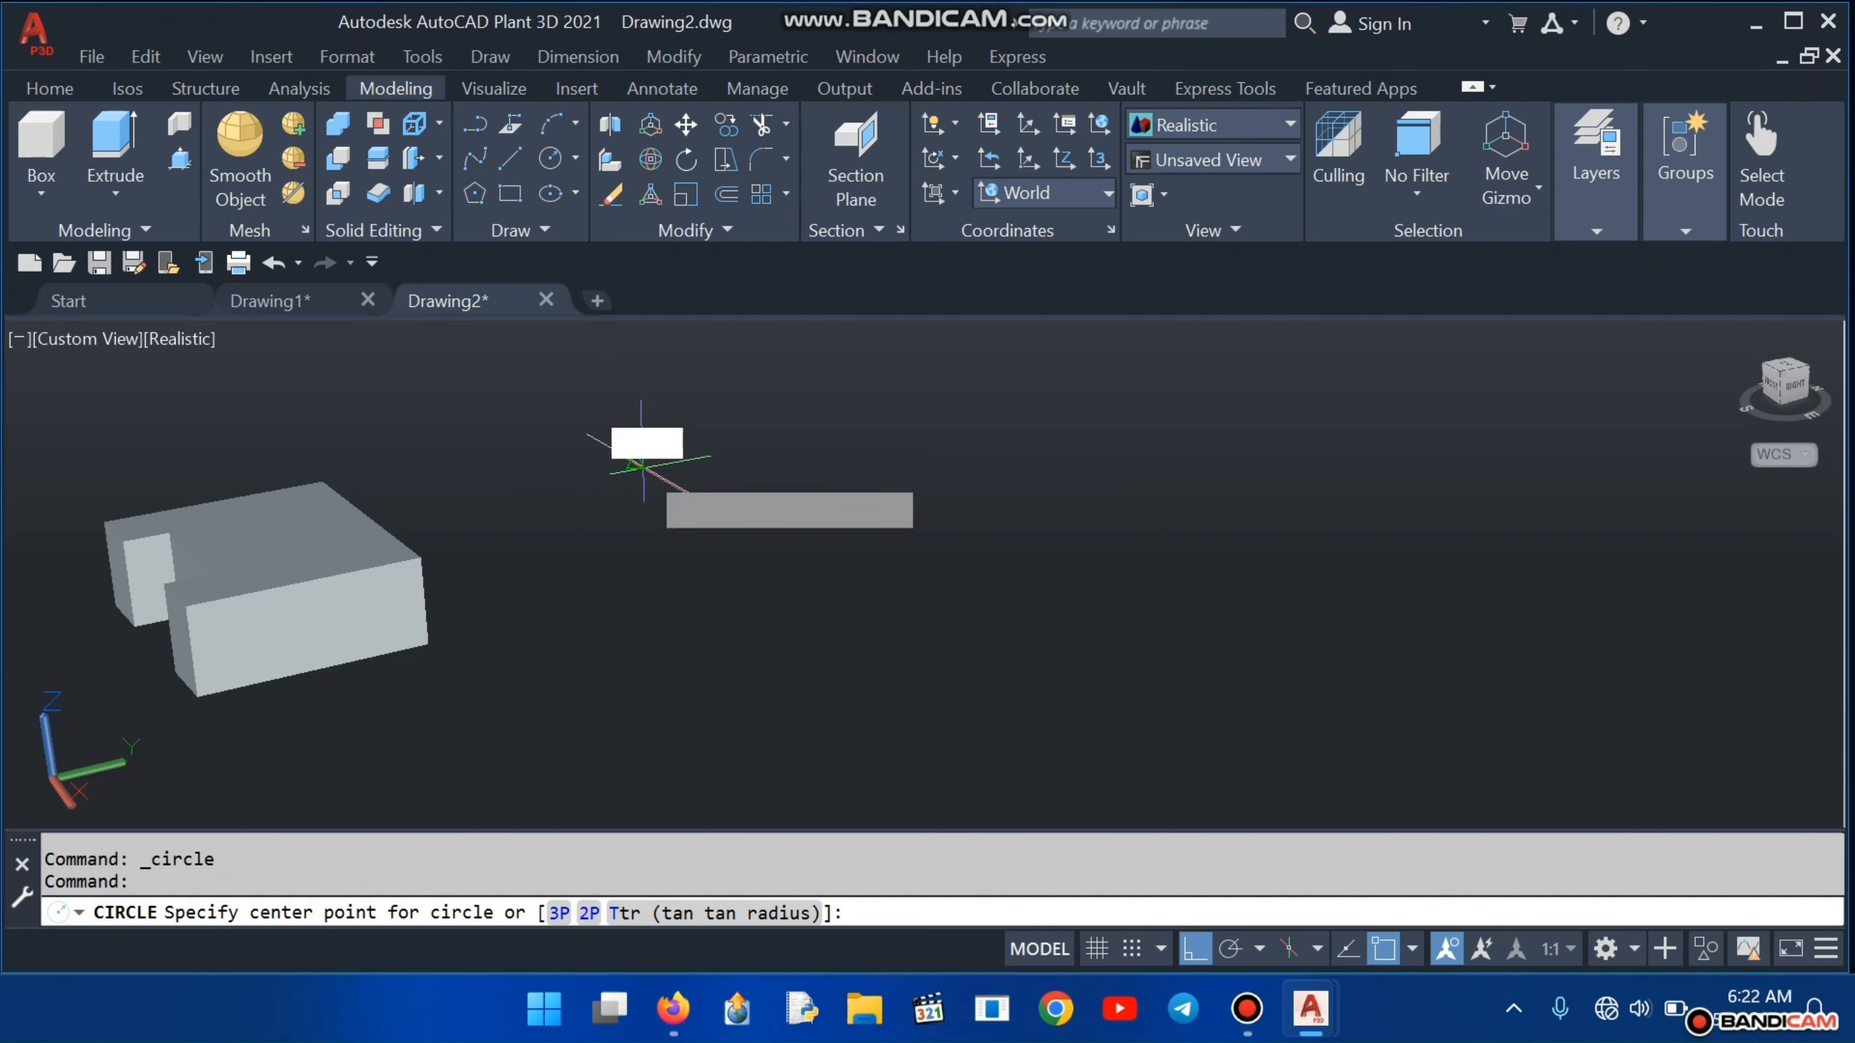
left_click(631, 458)
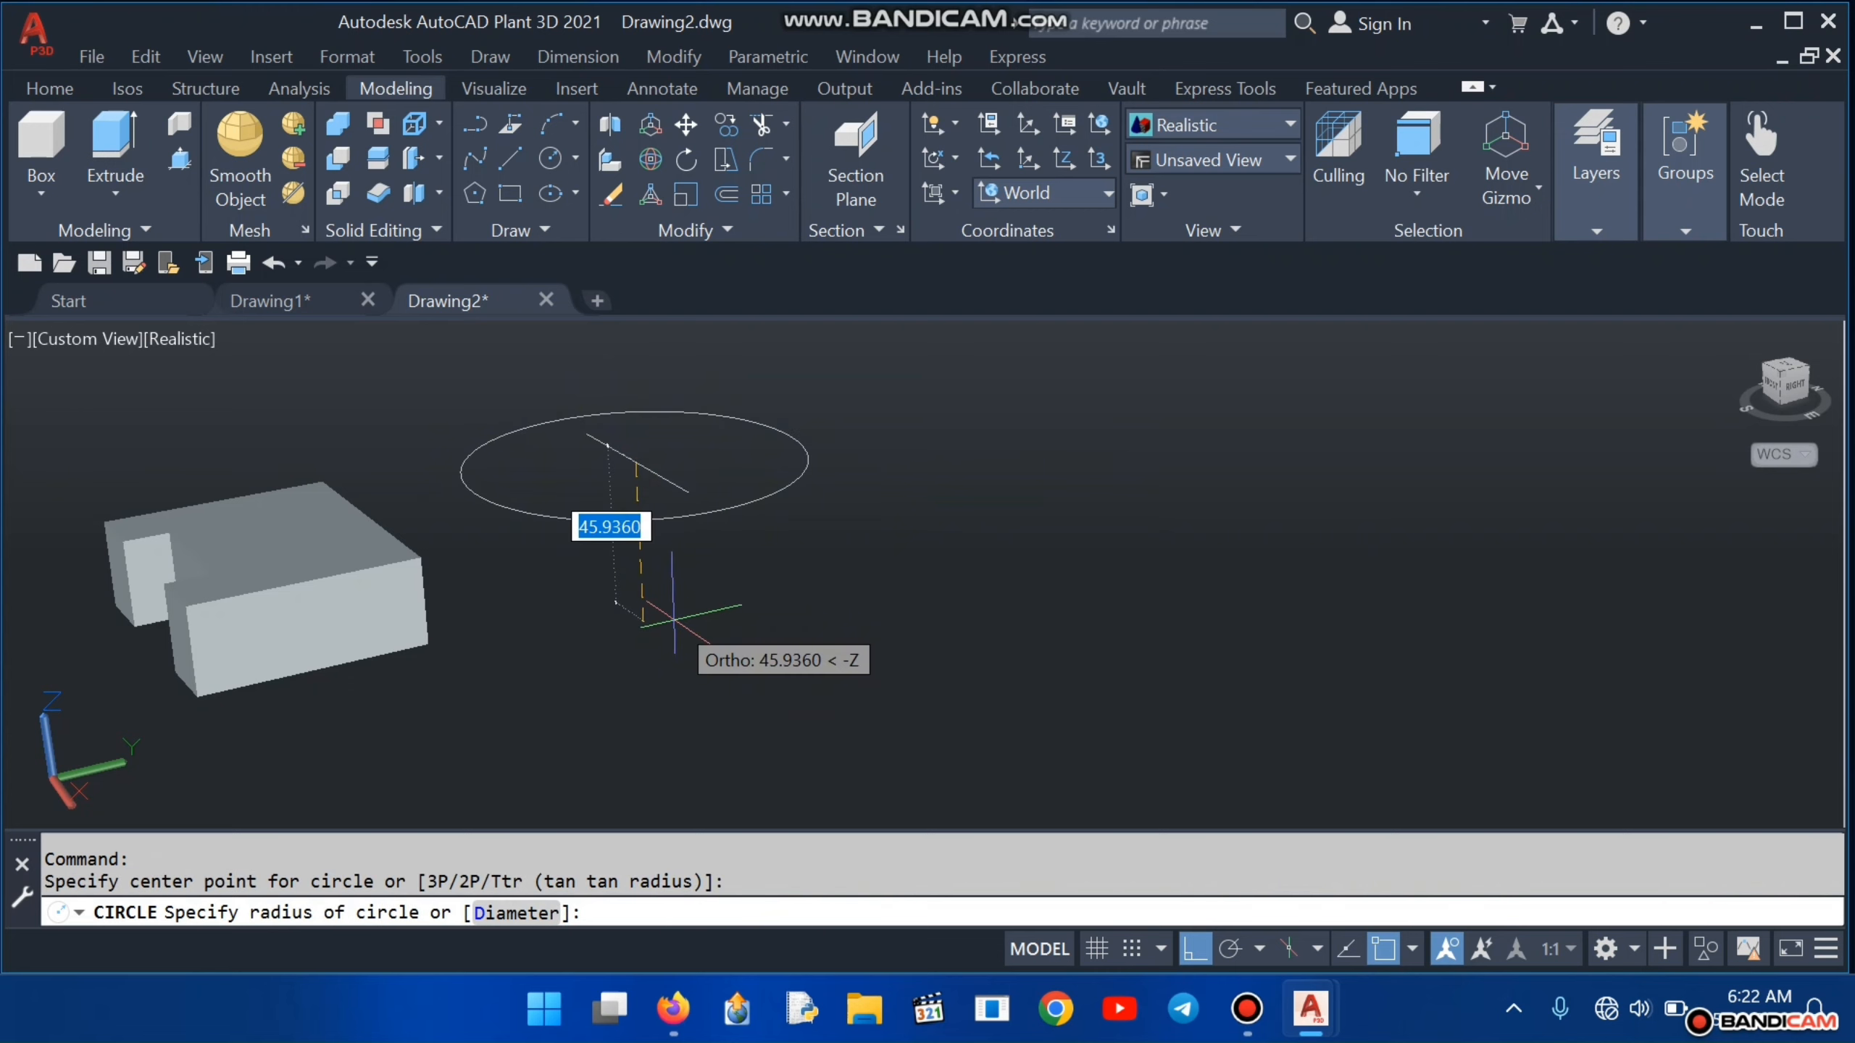
type("15")
key("Return")
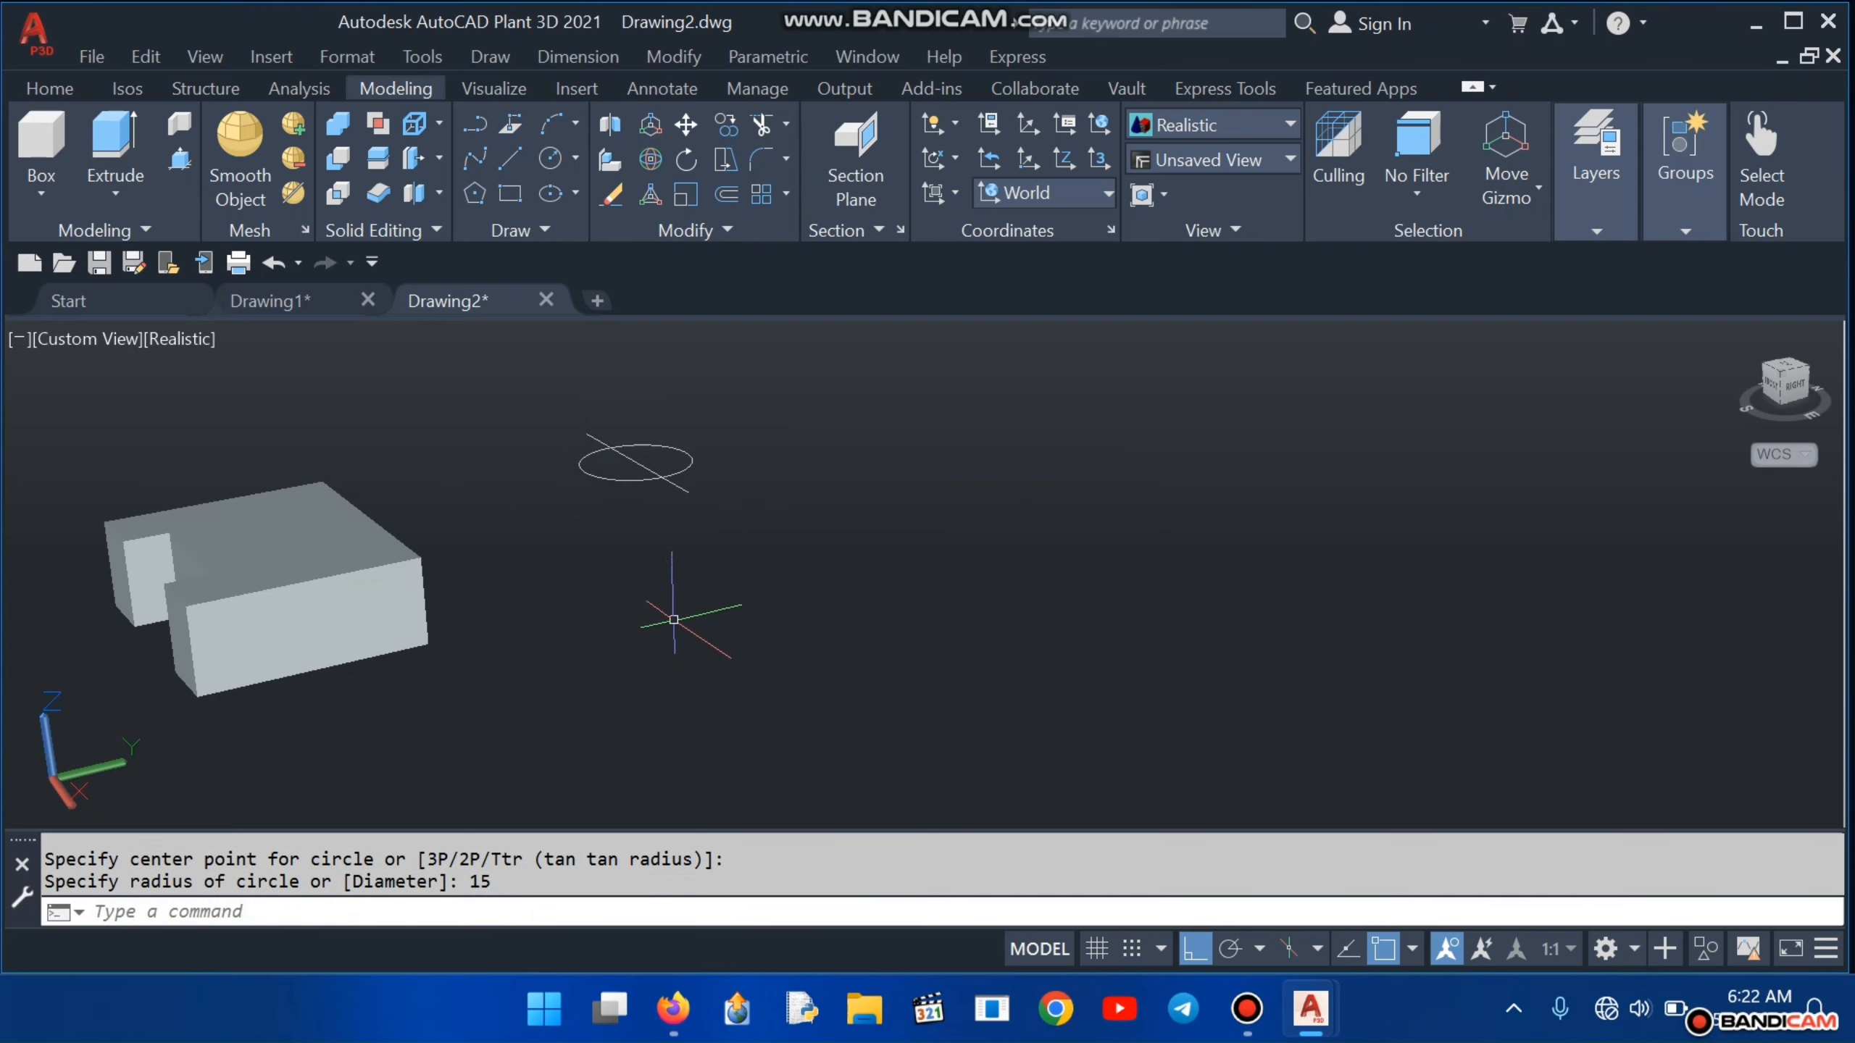
Step: Draw a concentric circle of radius 30 from the same midpoint of the line
left_click(549, 158)
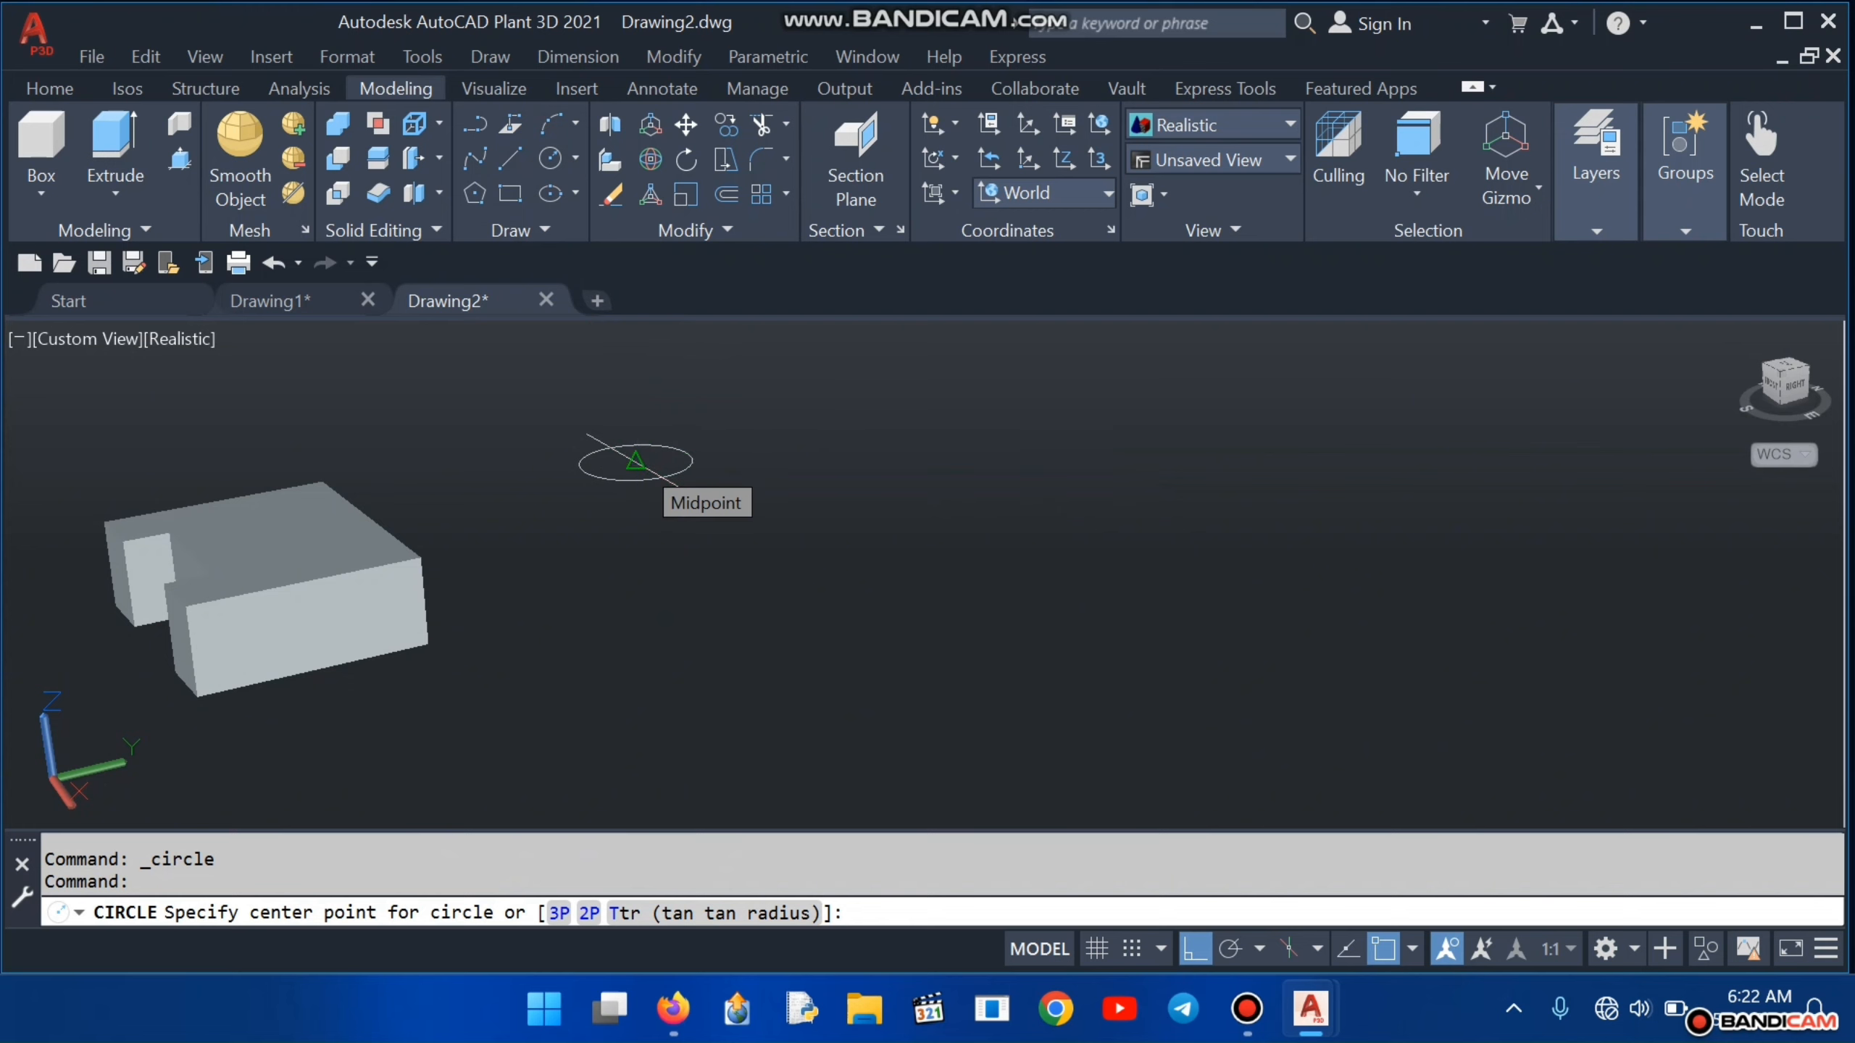
left_click(635, 460)
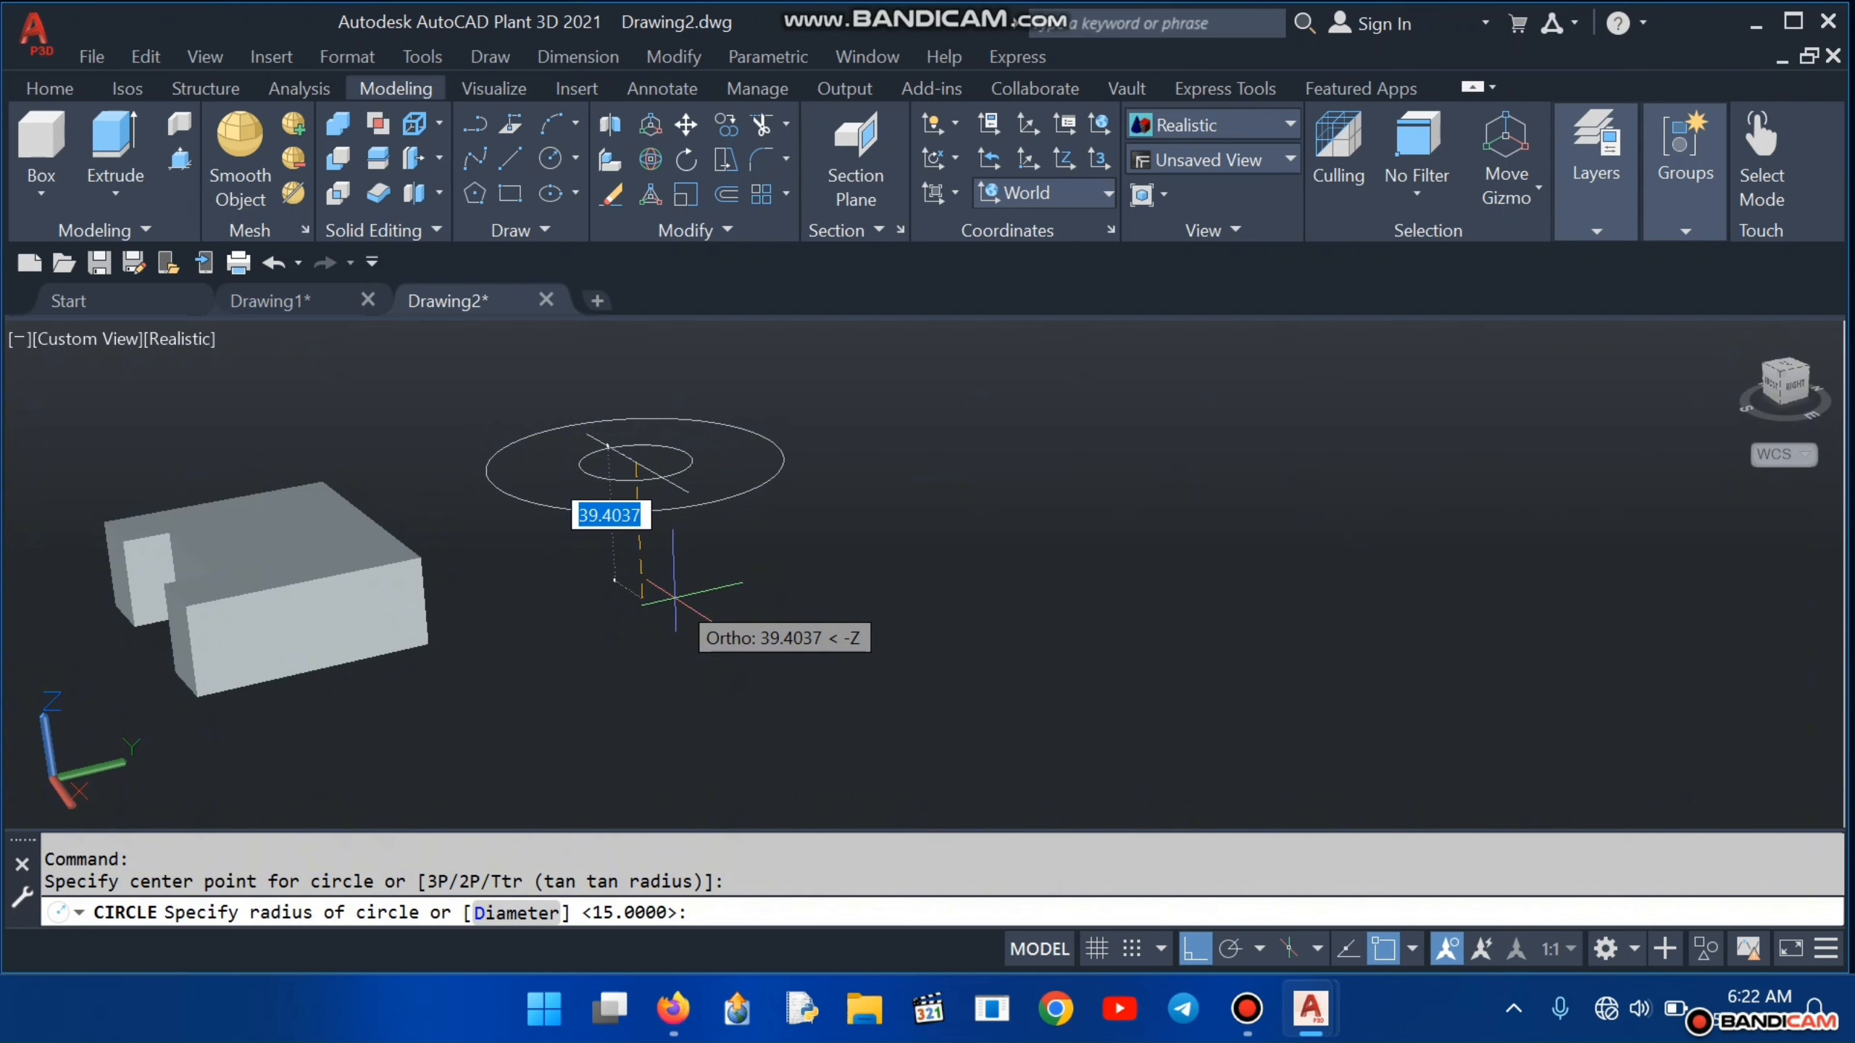
type("30")
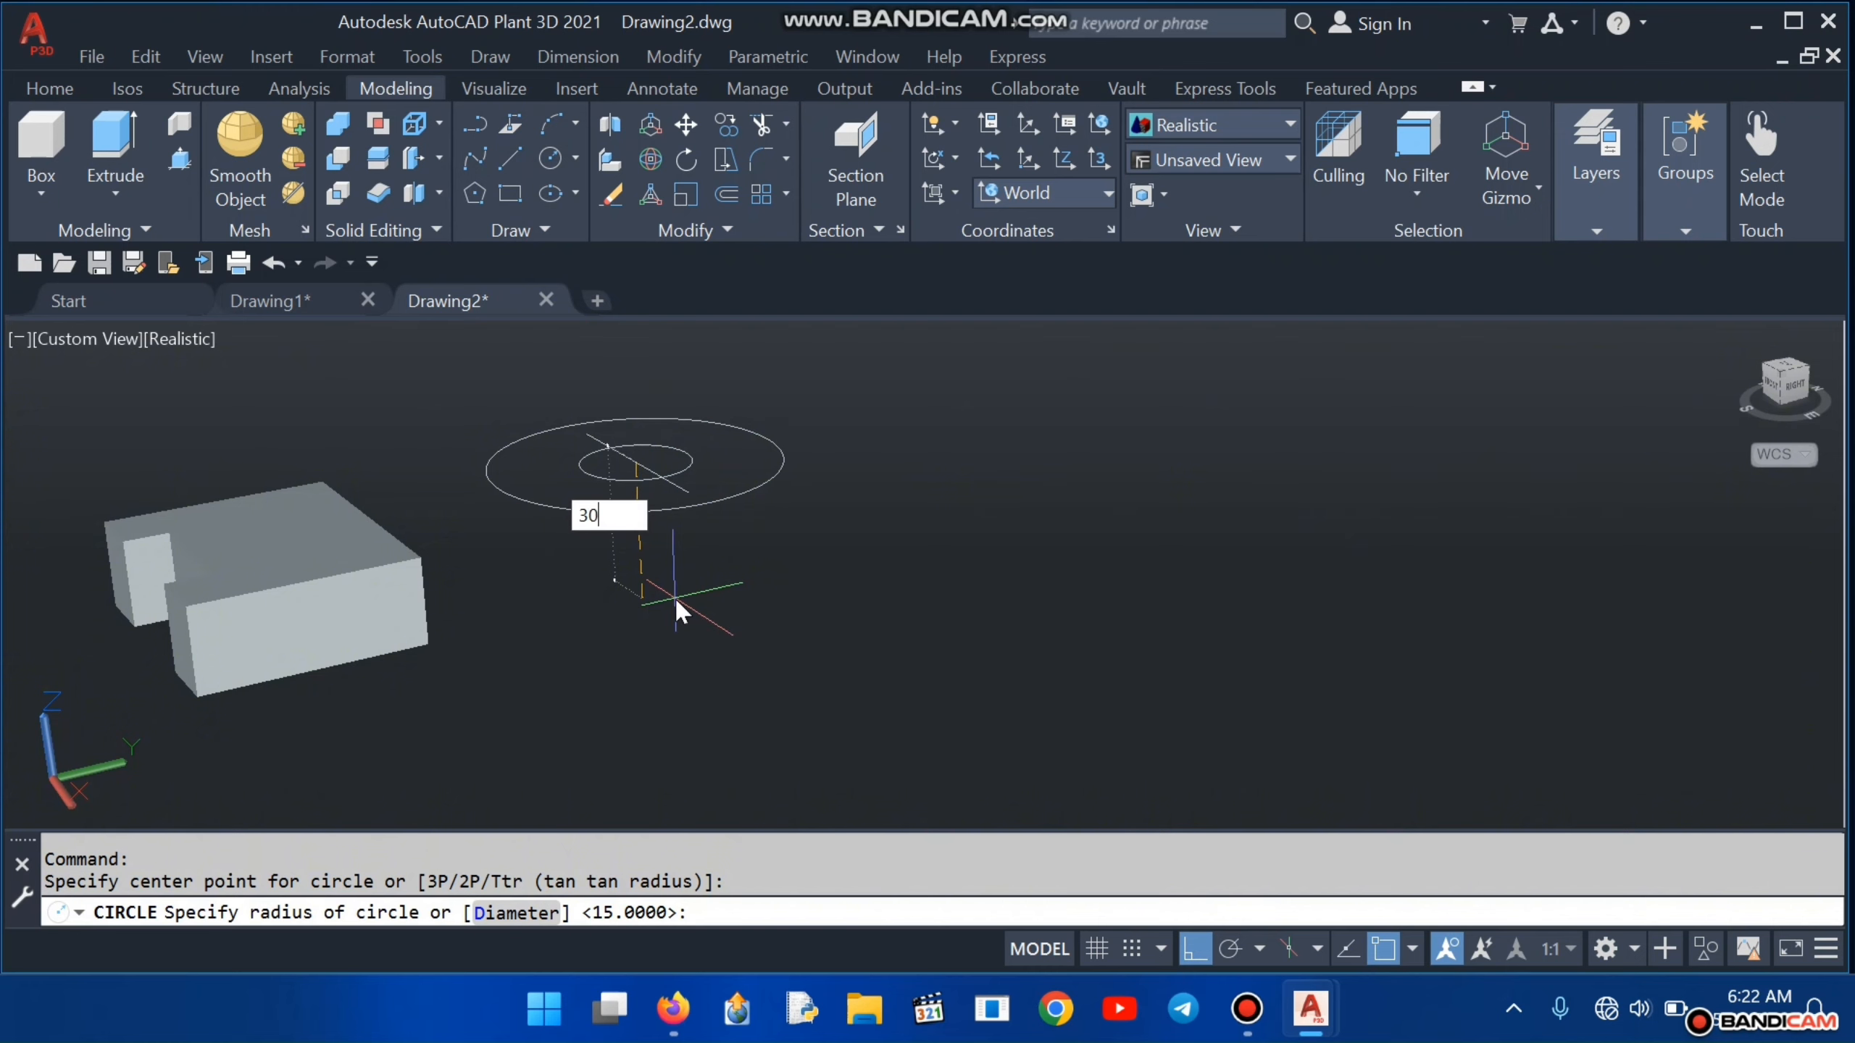
key("Return")
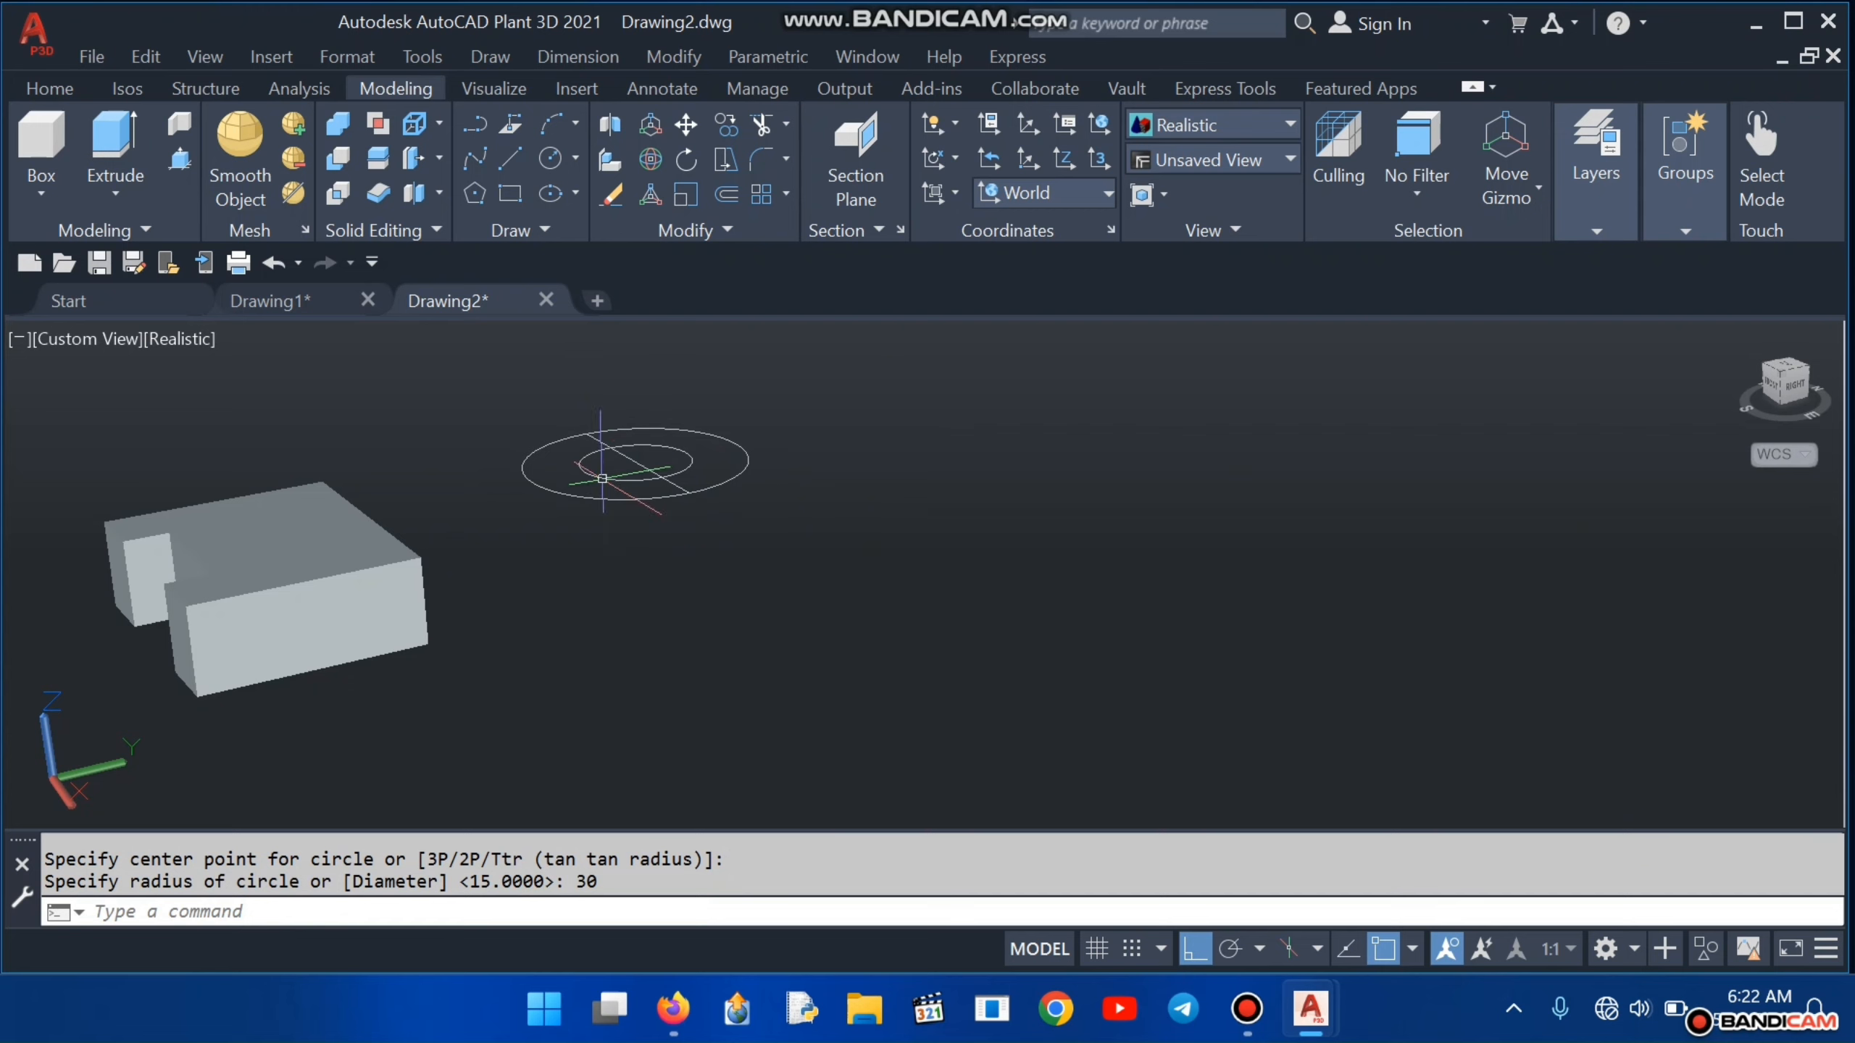
Step: Trim the block-side halves of both circles and the line segment inside the small circle, leaving a half-ring outline
left_click(758, 120)
left_click(600, 476)
left_click(594, 499)
left_click(643, 446)
key("Escape")
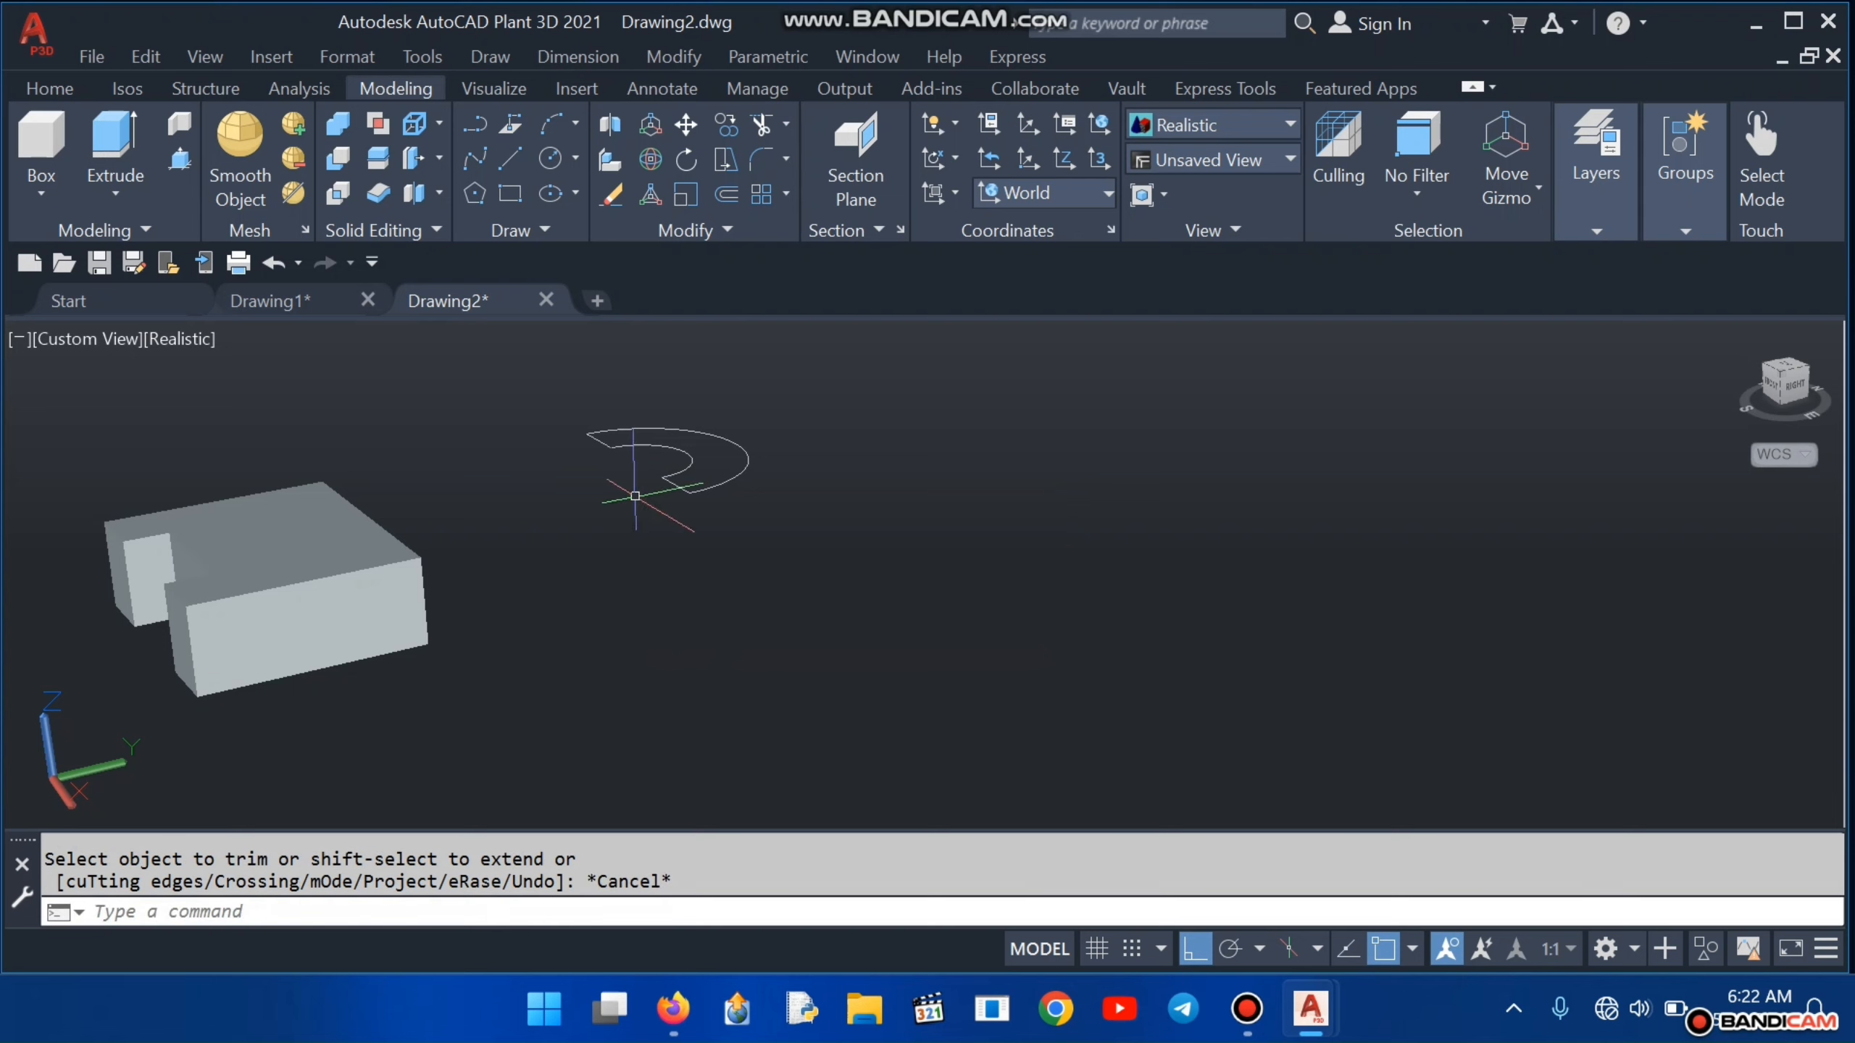
Step: Join the two arcs and two short line segments of the half-ring outline into a single polyline
type("joi")
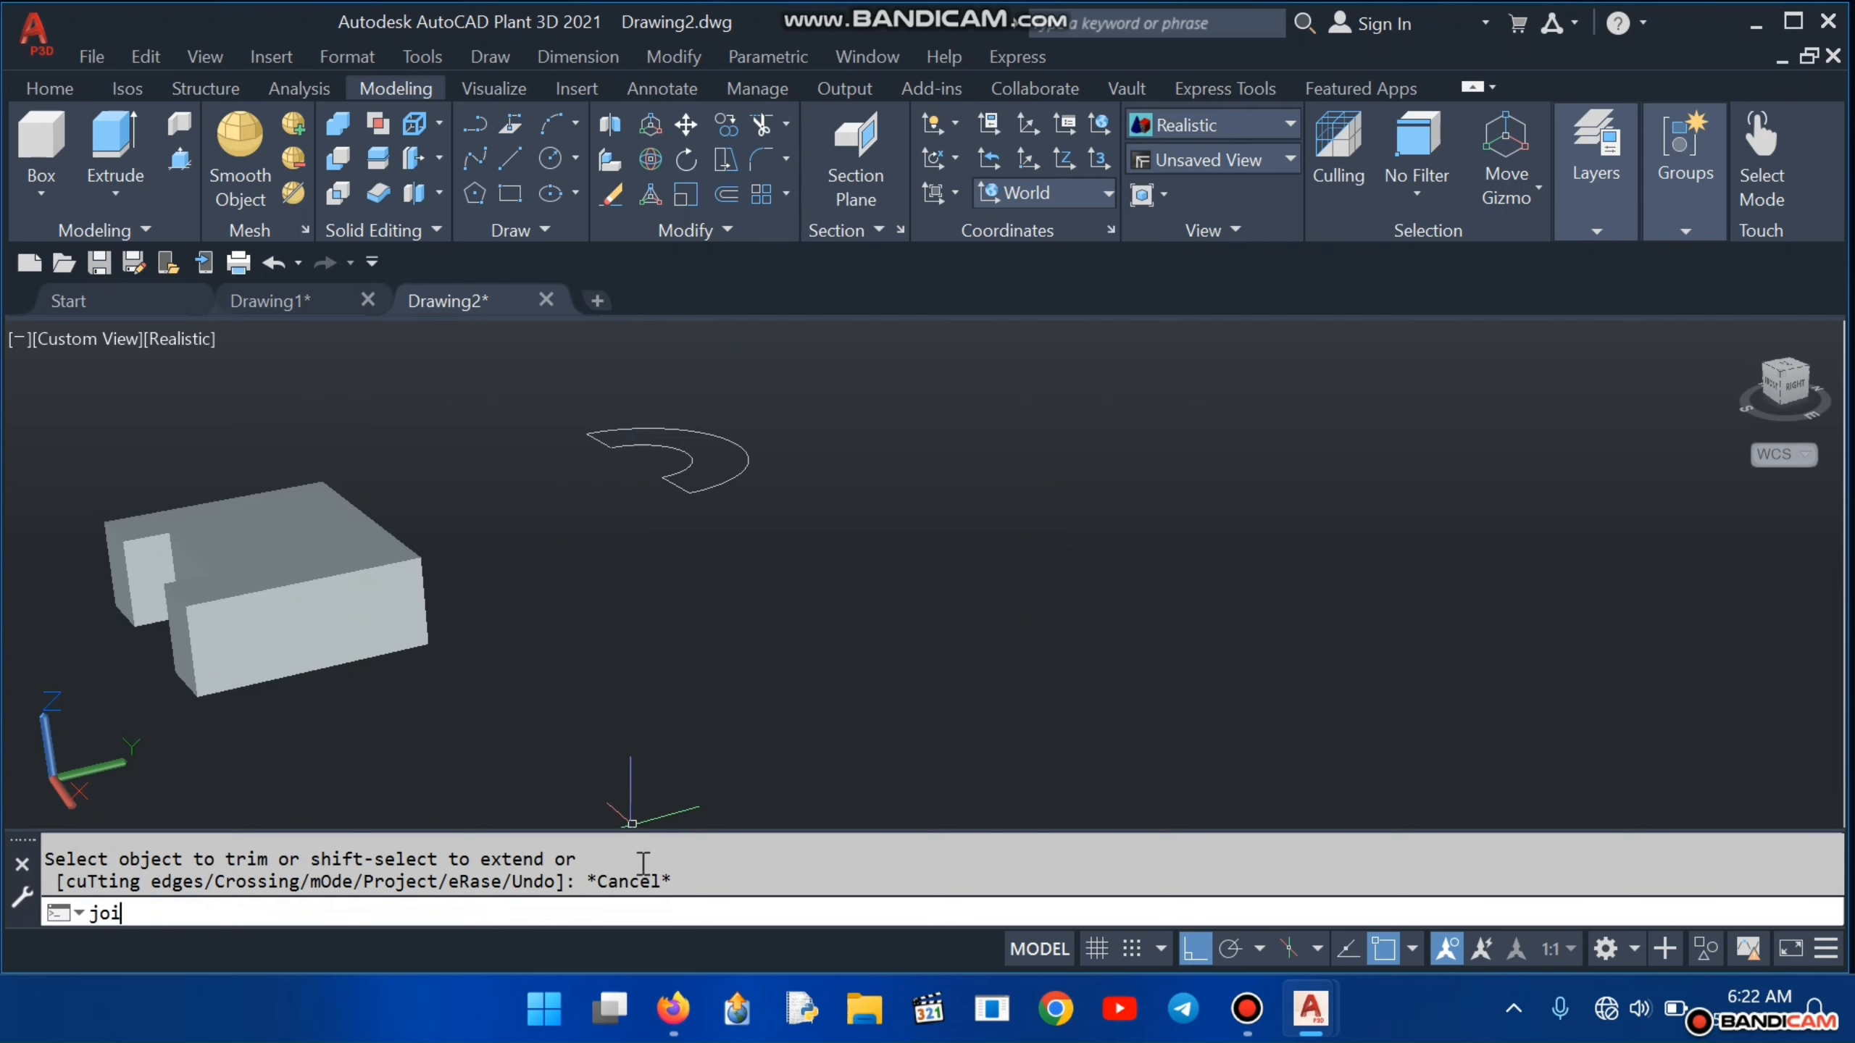
type("n")
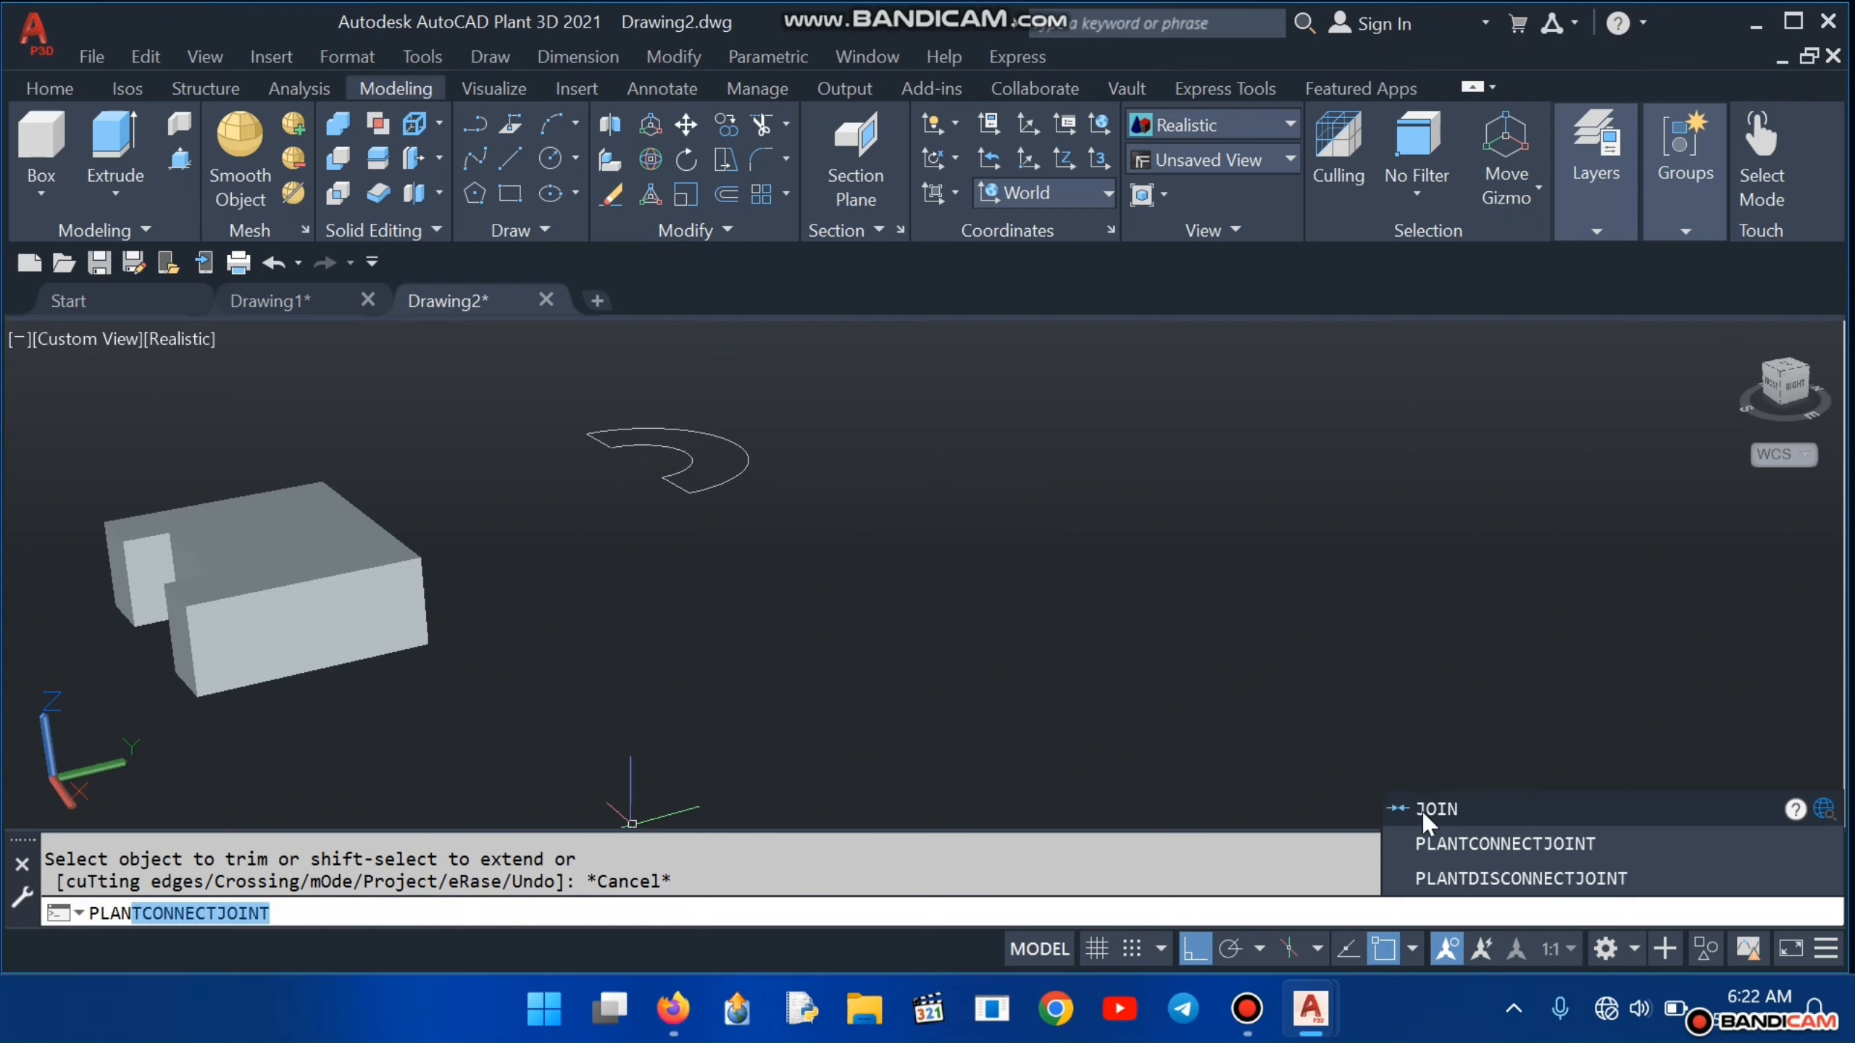
left_click(1409, 808)
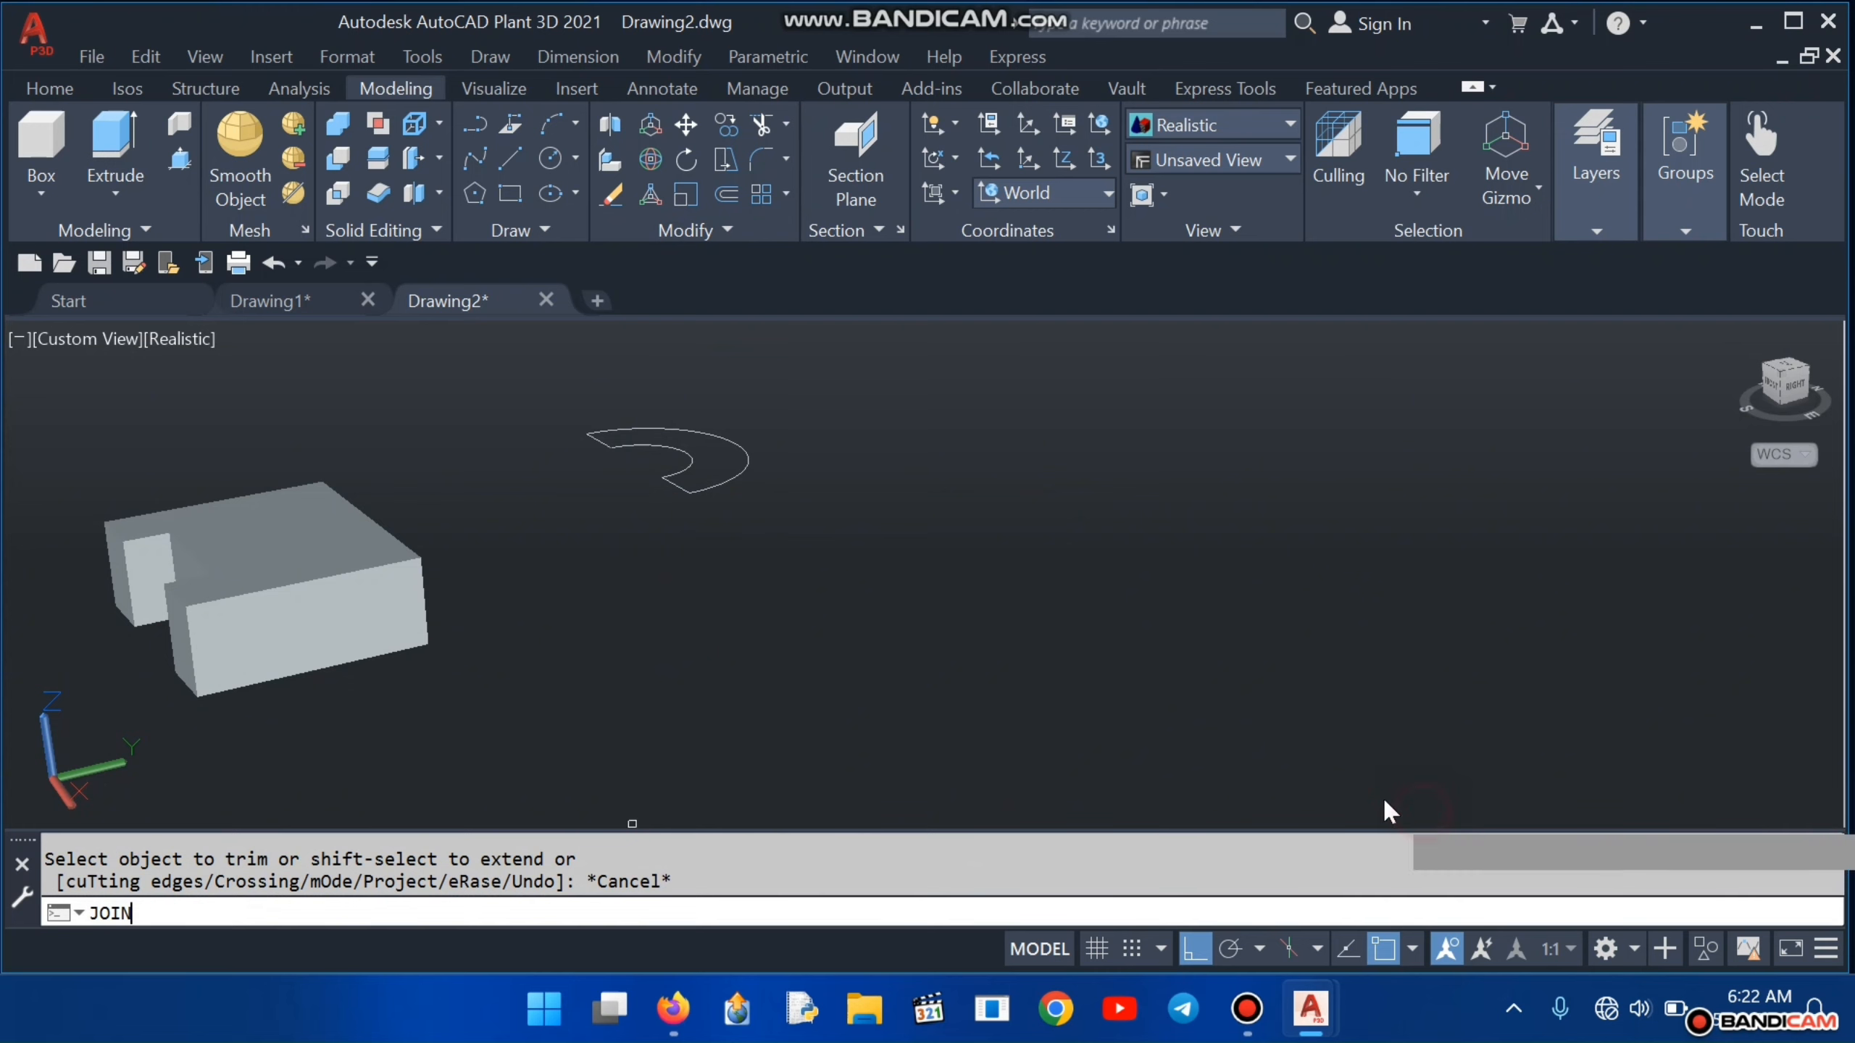
left_click(668, 483)
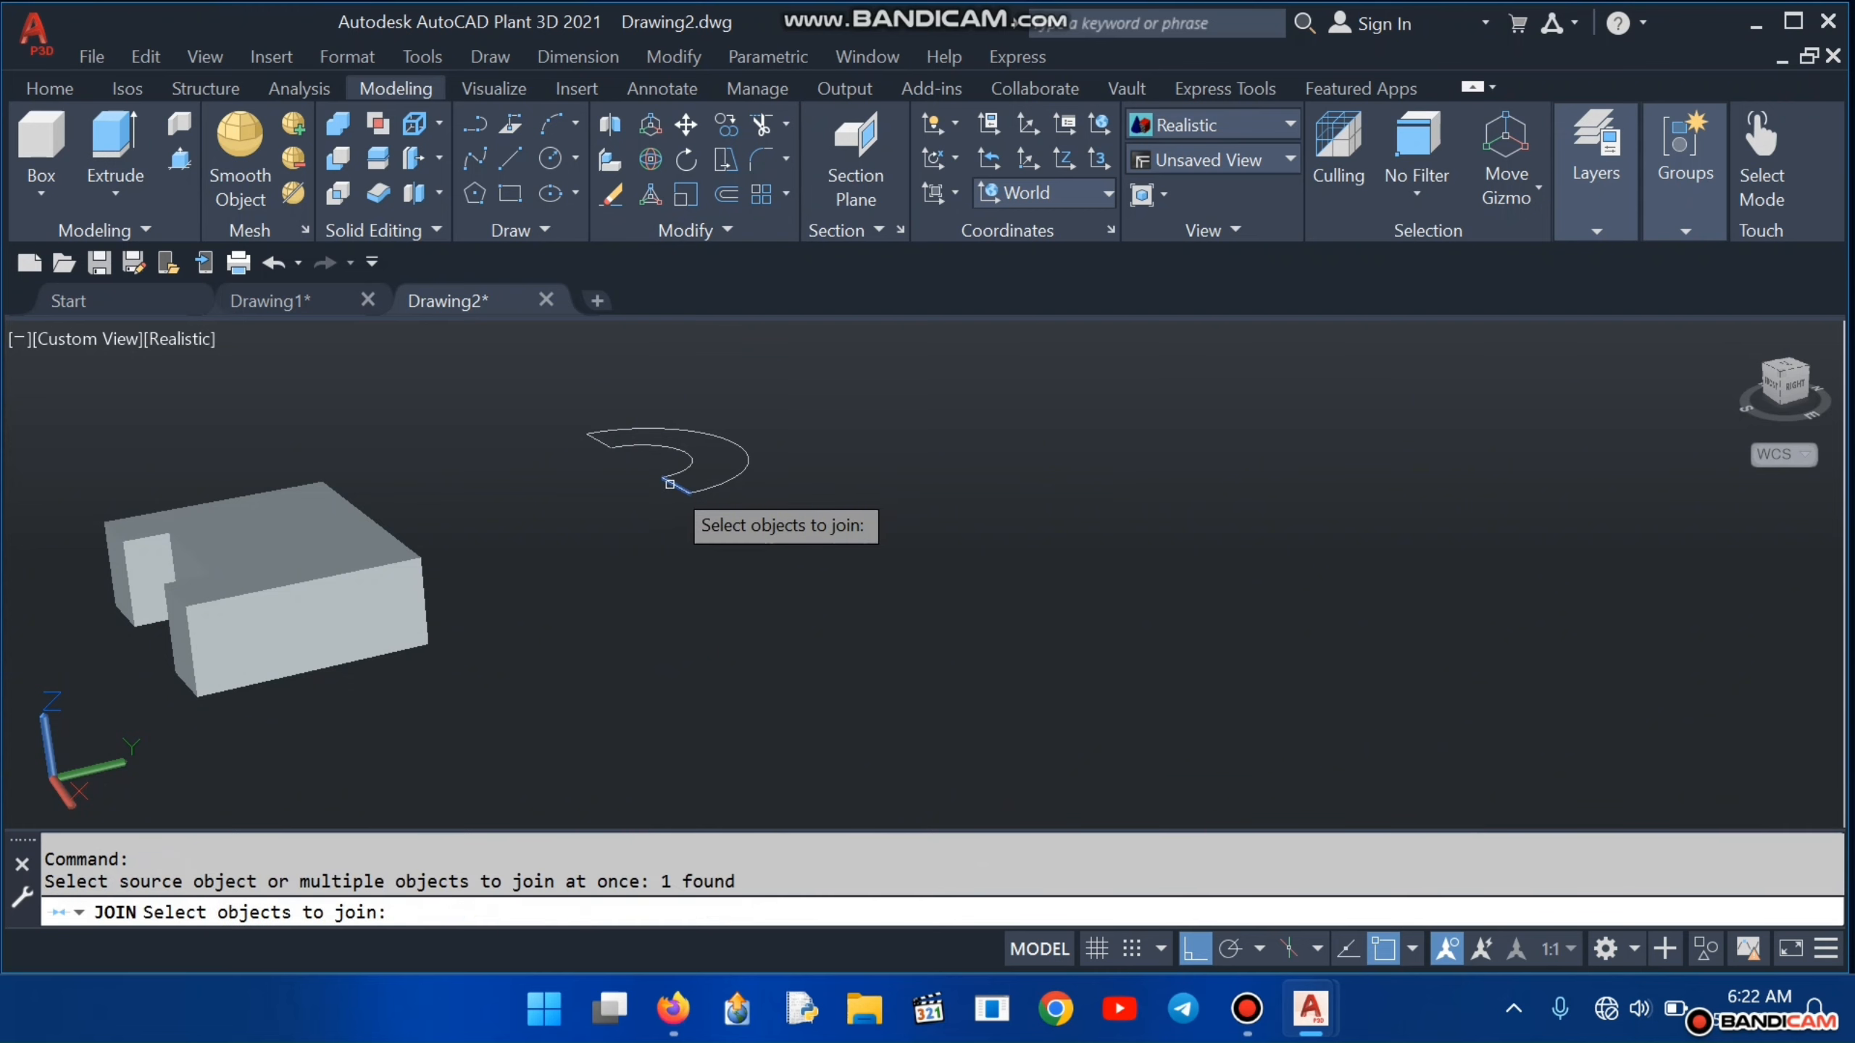
left_click(713, 484)
left_click(672, 452)
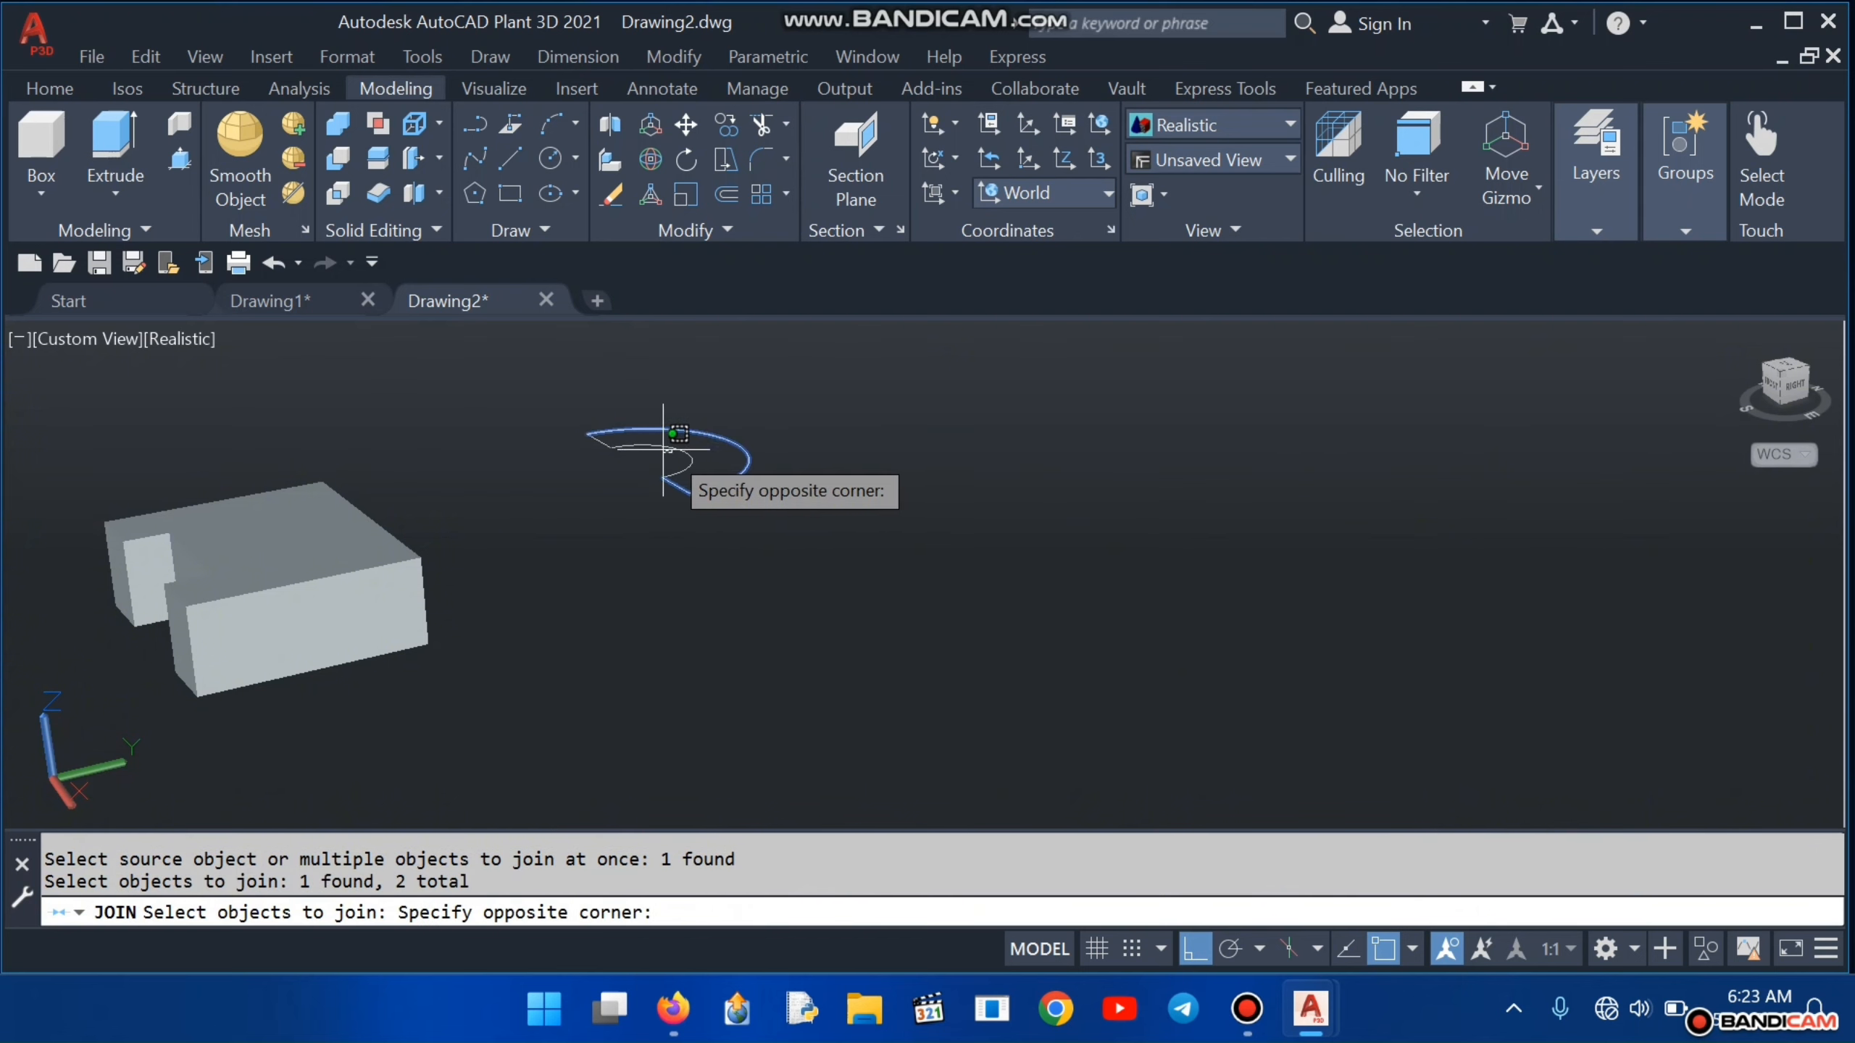
left_click(666, 443)
left_click(670, 429)
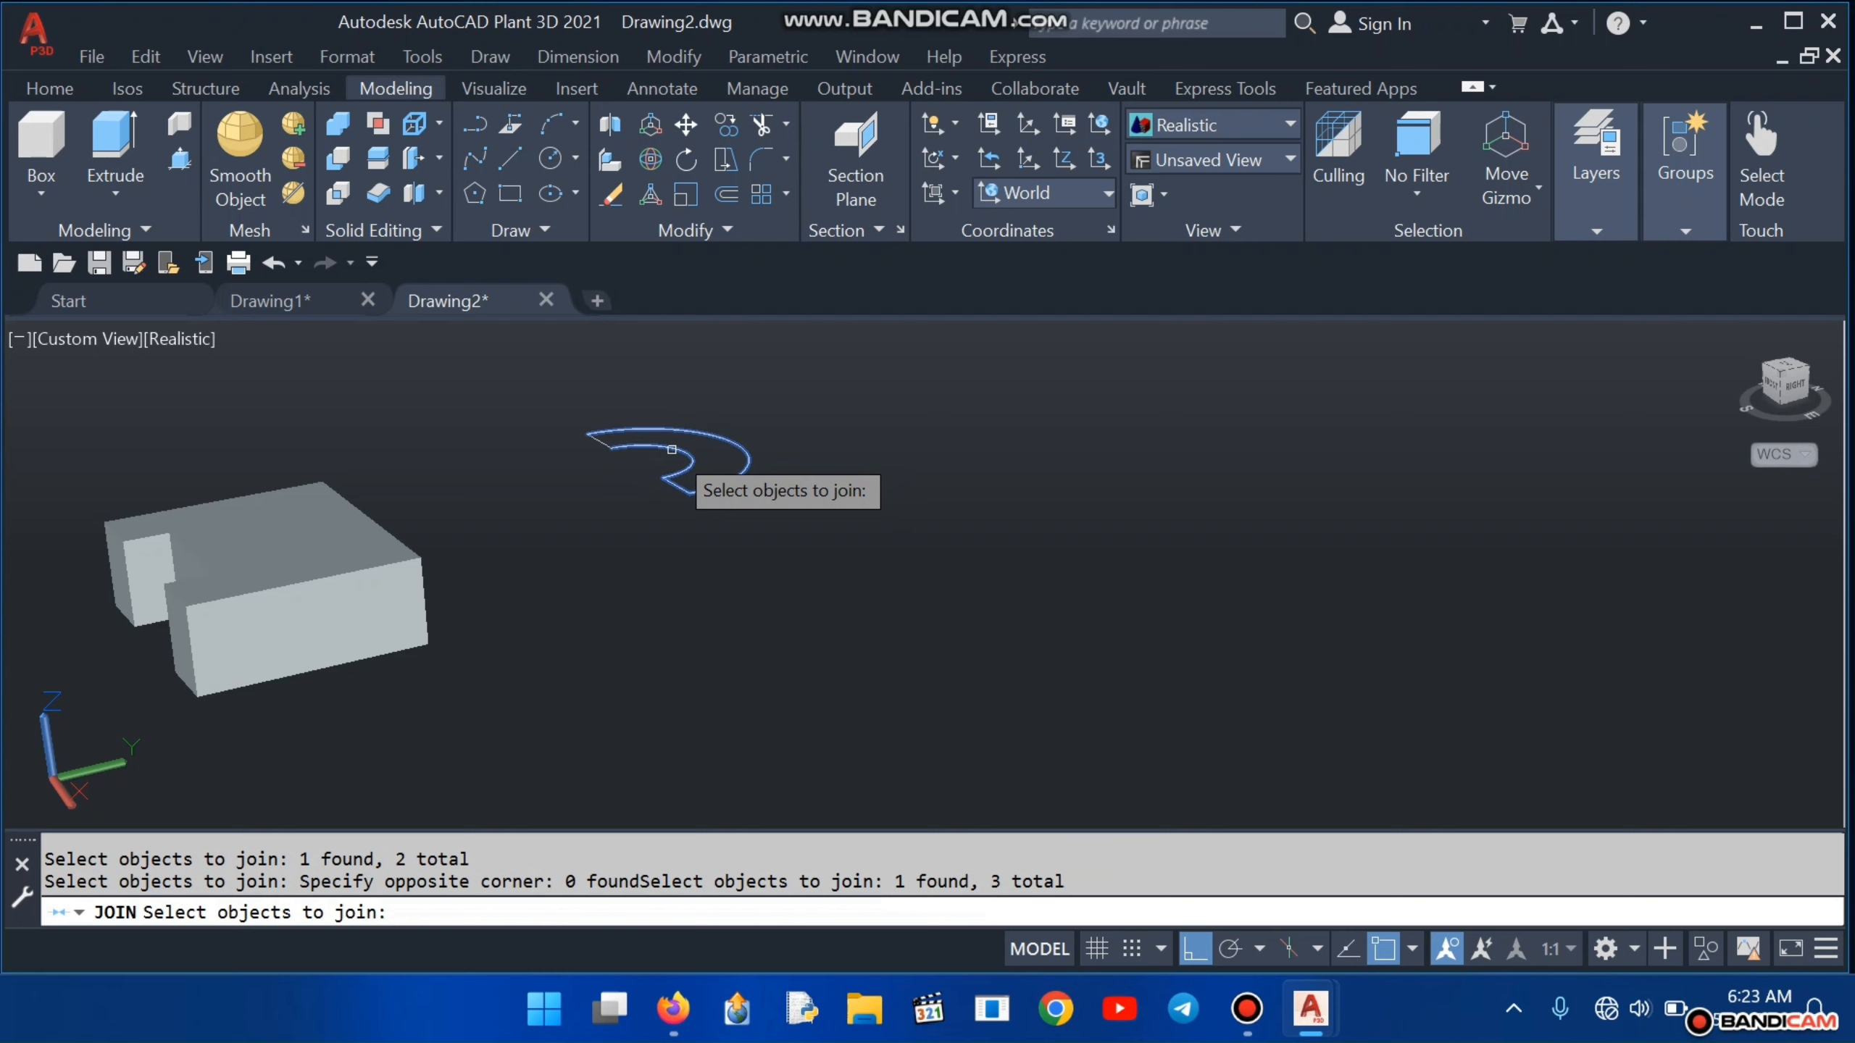
left_click(606, 446)
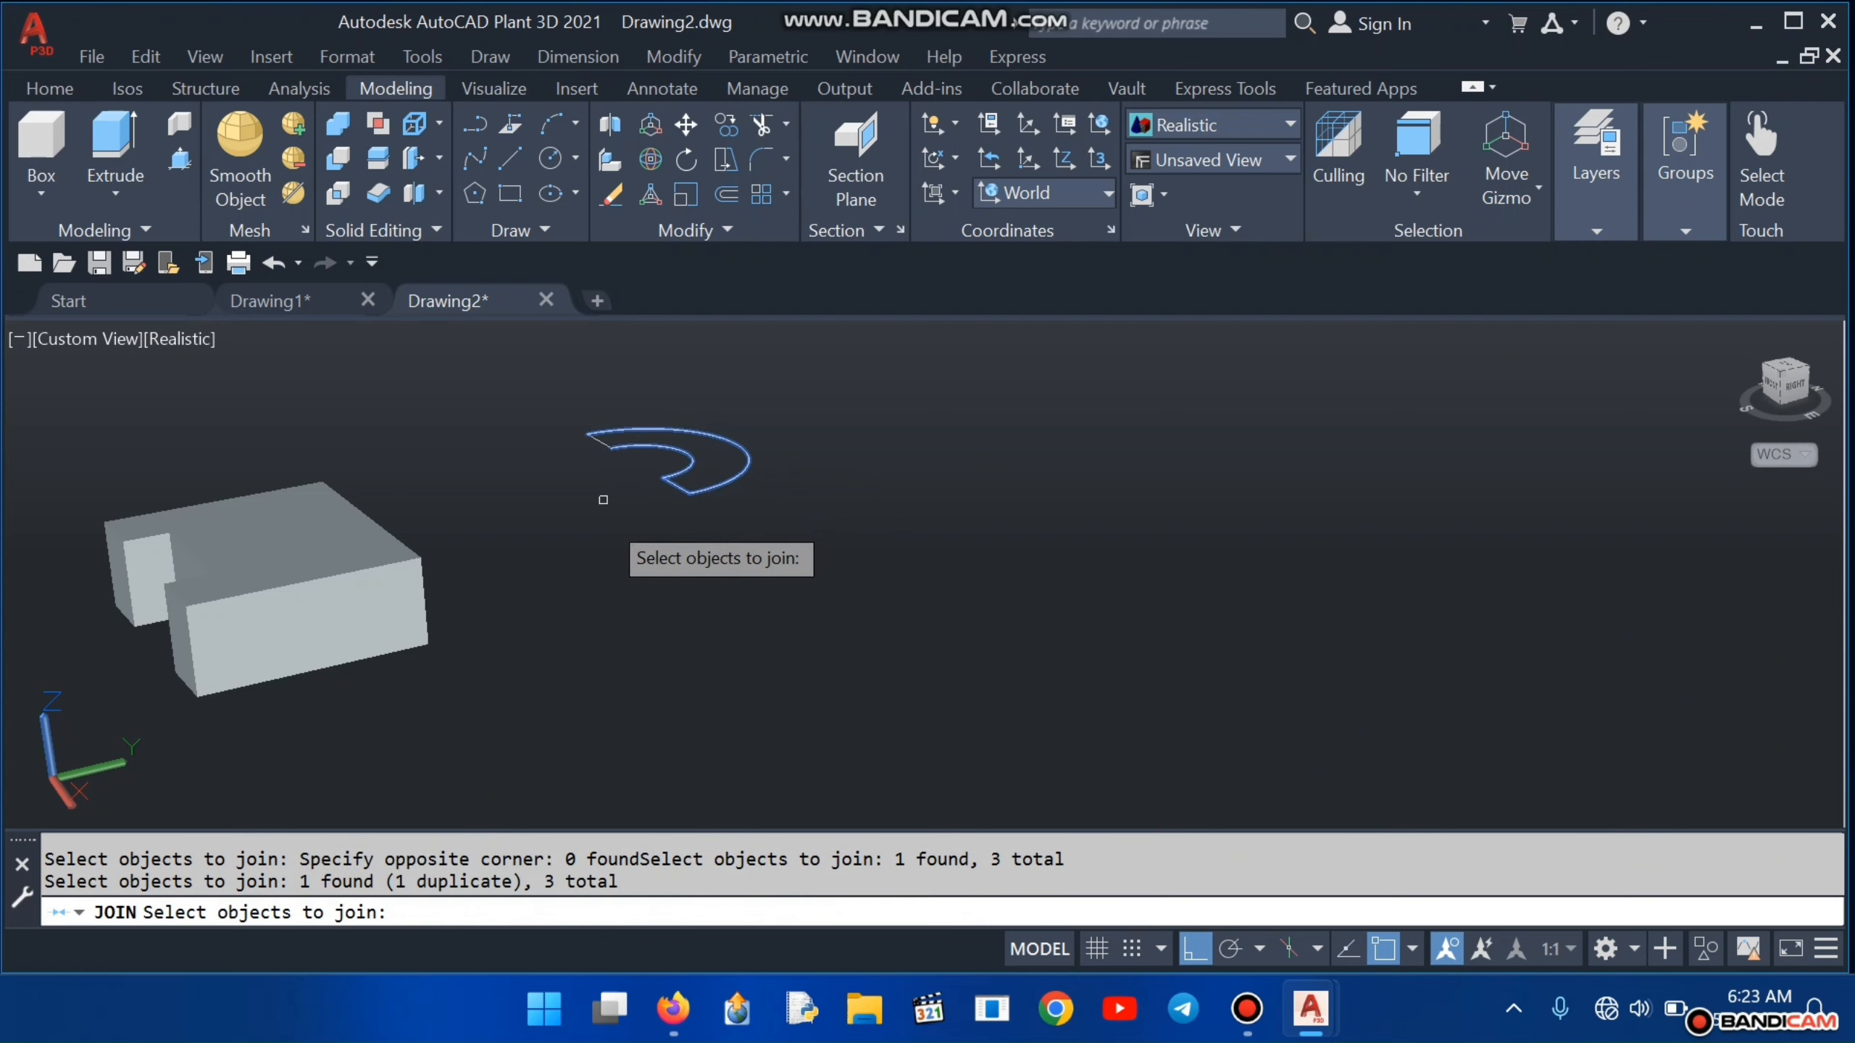
left_click(593, 445)
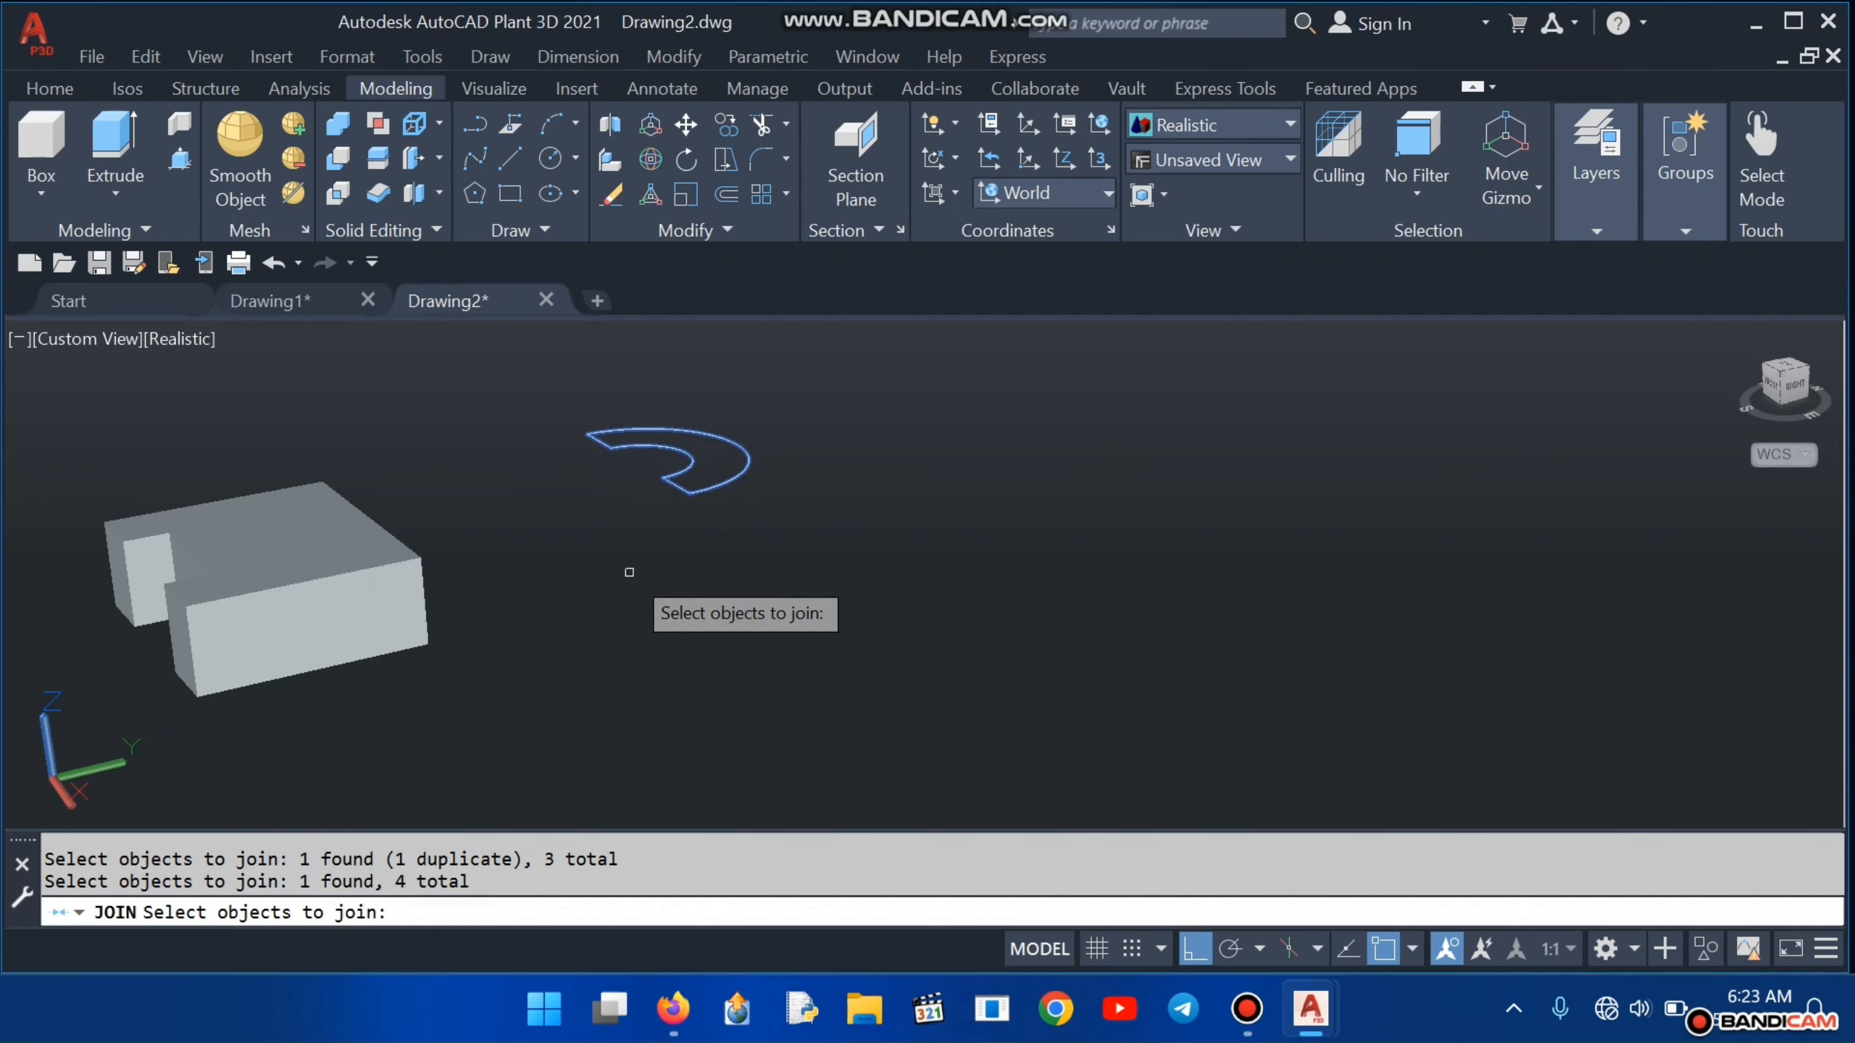
key("Return")
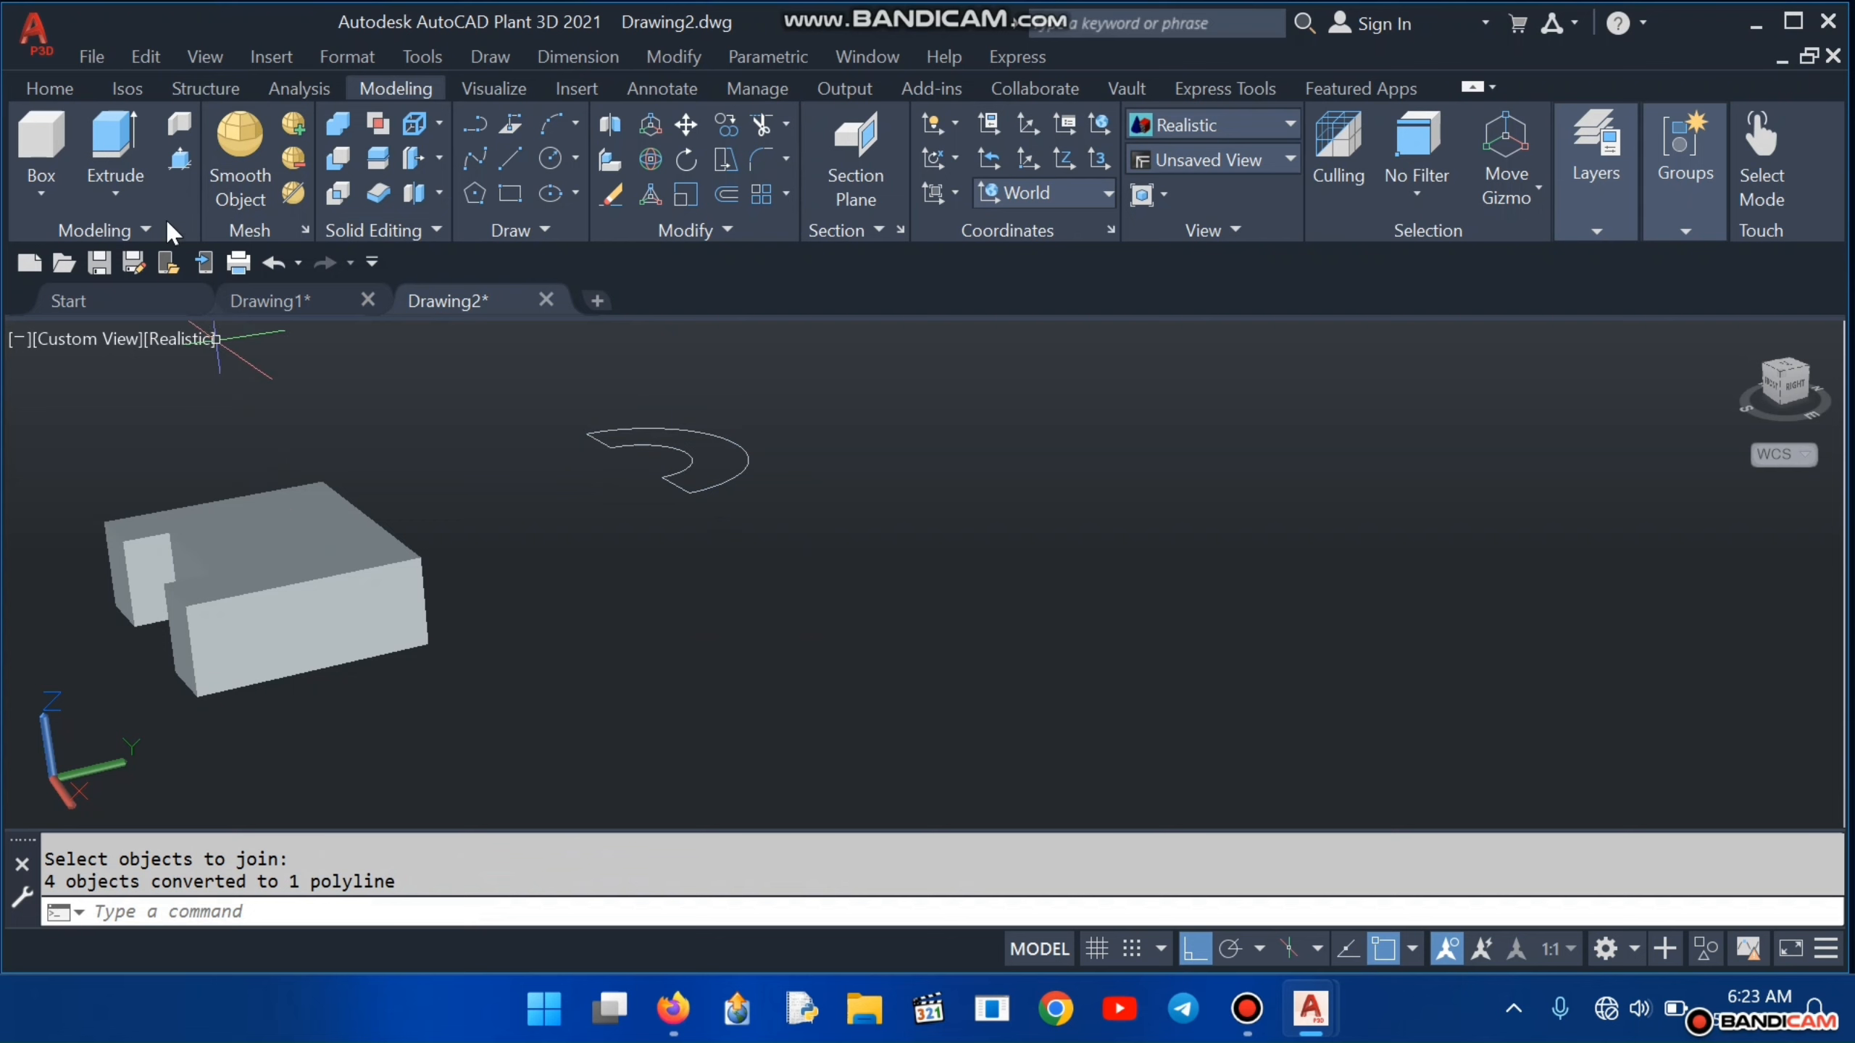
Step: Extrude the joined half-ring polyline into a solid
left_click(114, 141)
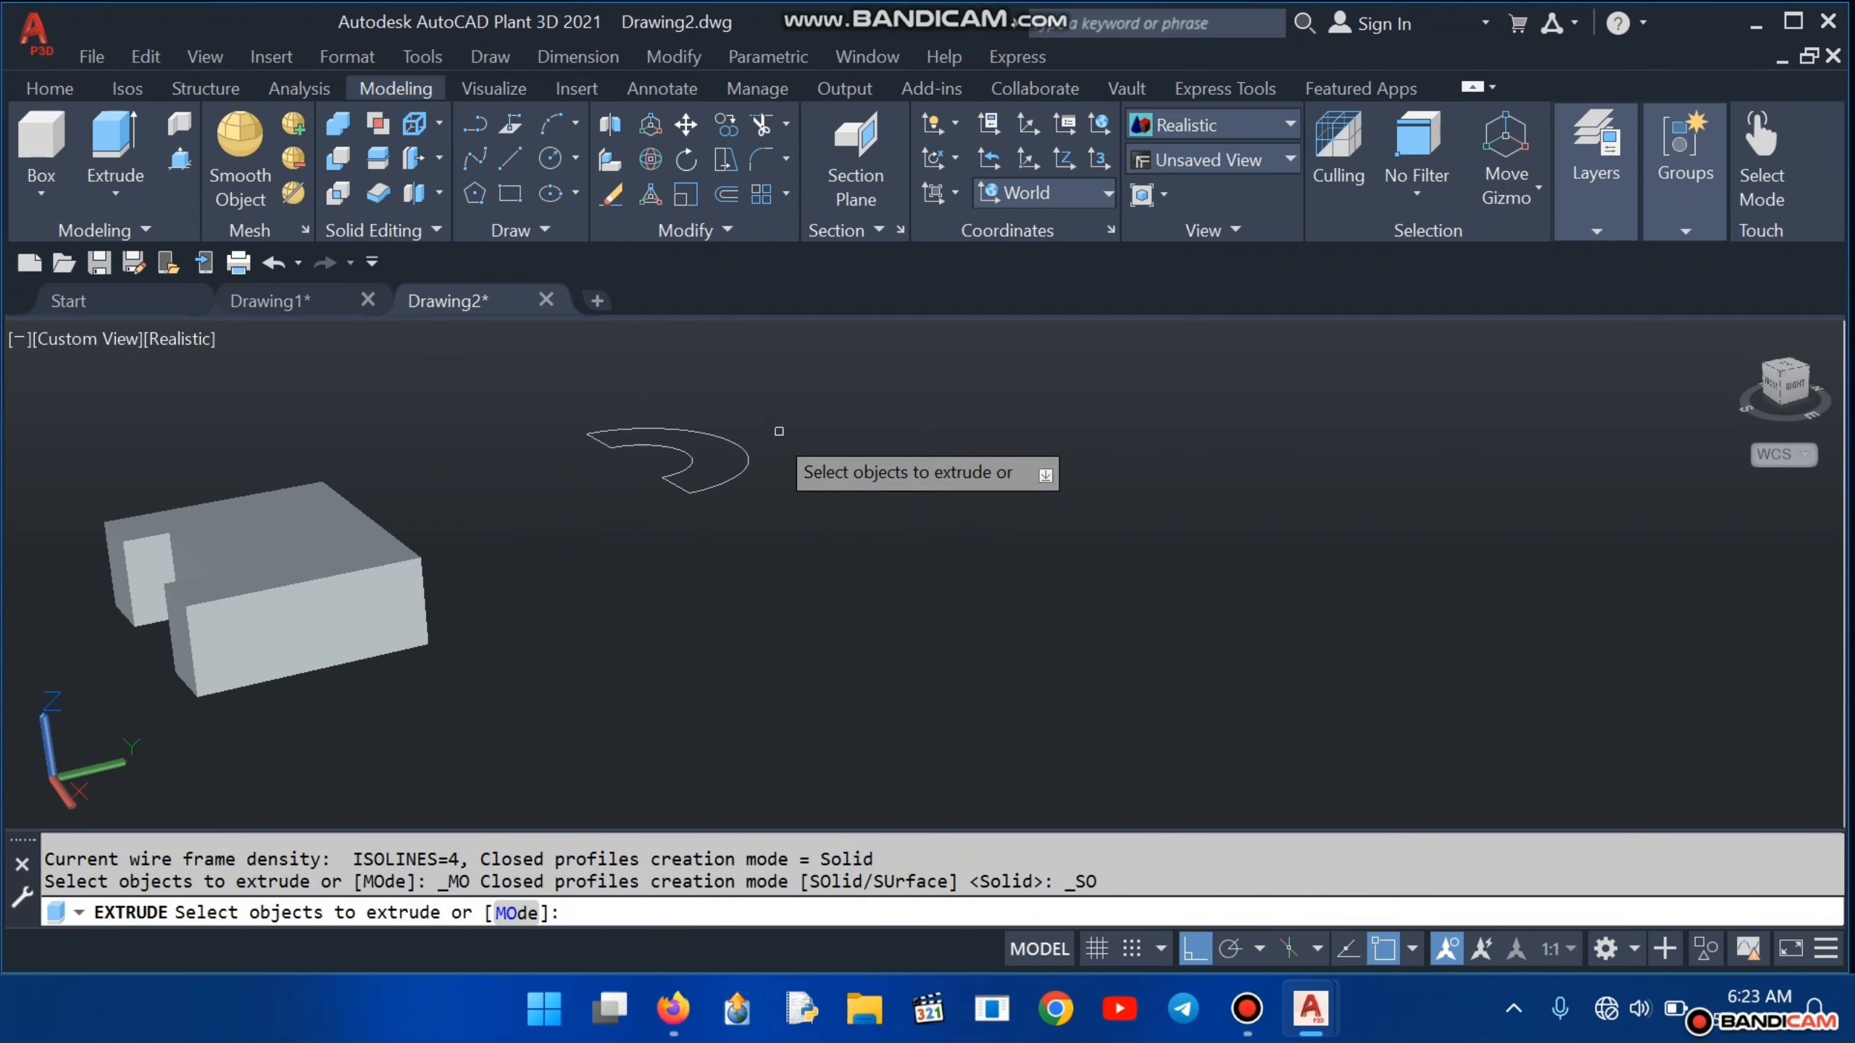